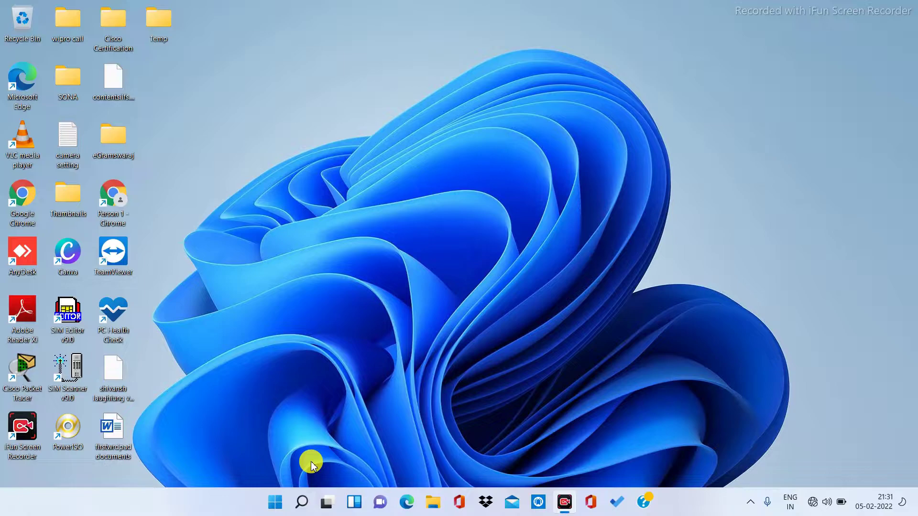
Step: Launch Notepad, maximize its window and restore it to its original size
left_click(274, 506)
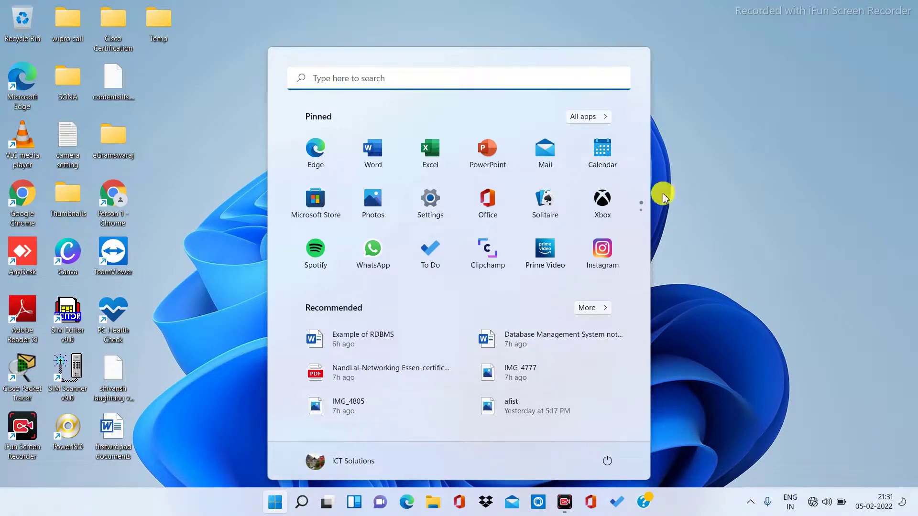
scroll(642, 215, "down", 1)
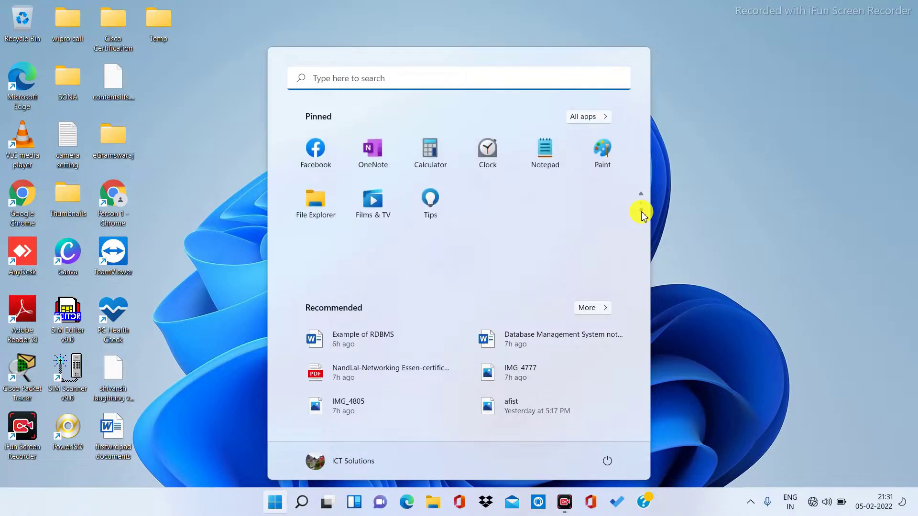
left_click(545, 152)
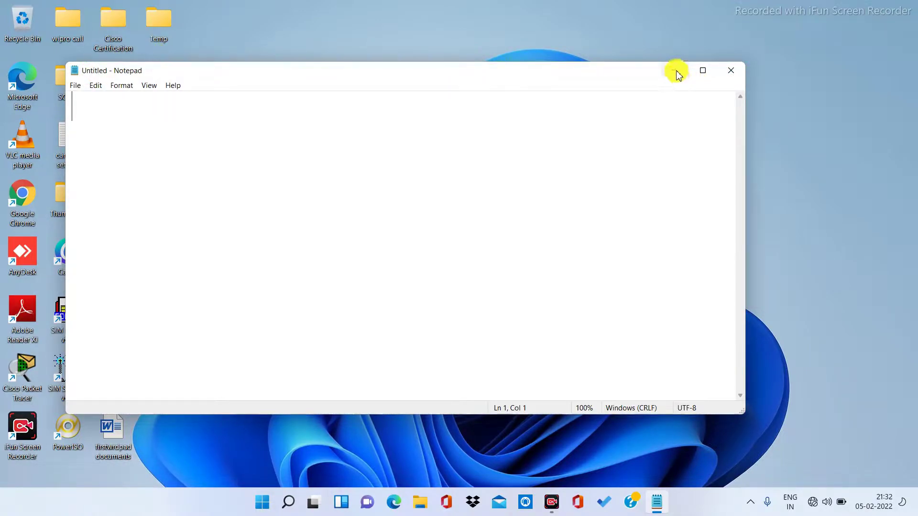
mouse_move(707, 74)
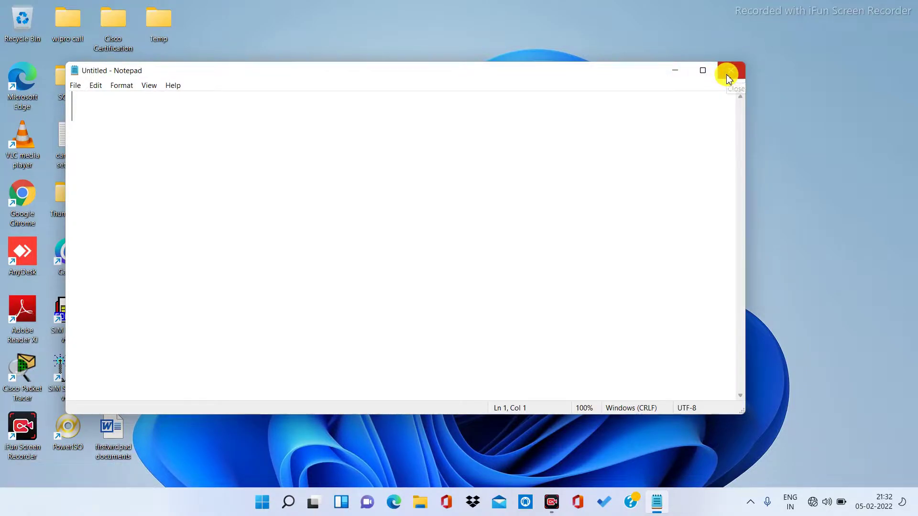
left_click(702, 76)
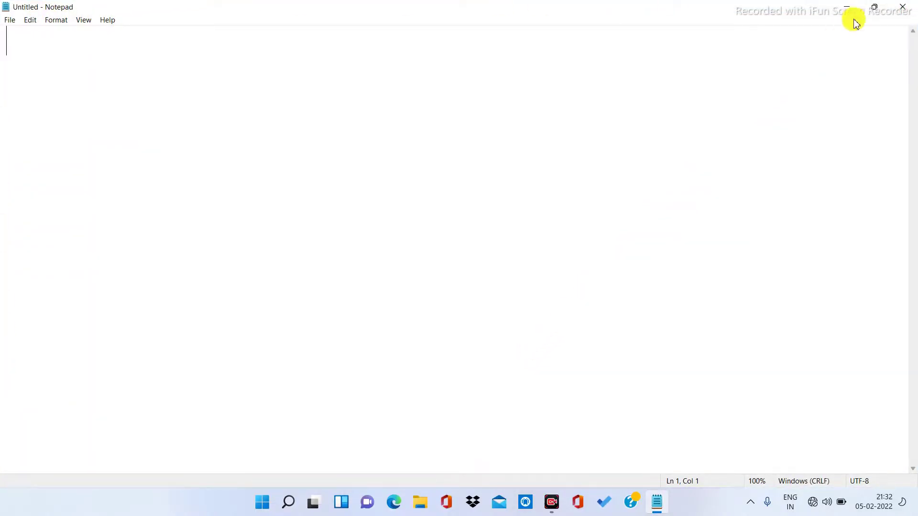
left_click(880, 9)
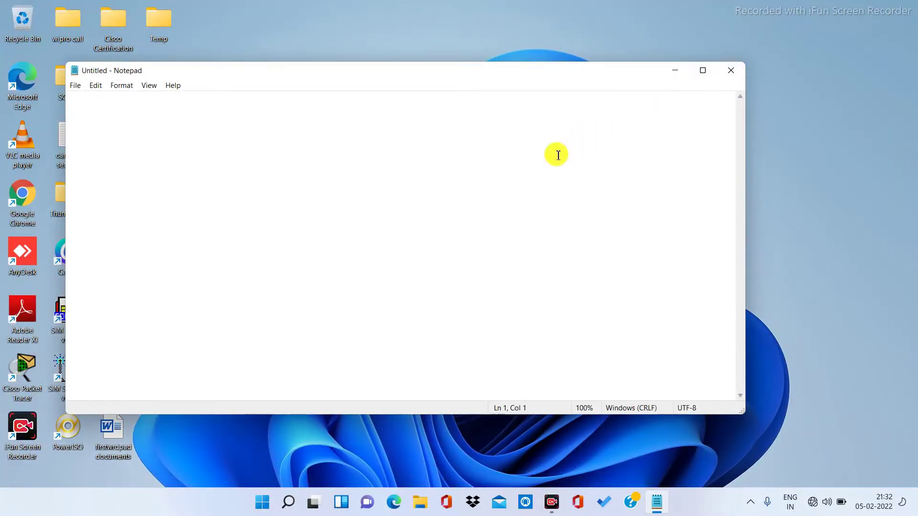
Step: Minimize the Notepad window, and open and close the Temp folder on the desktop
left_click(676, 73)
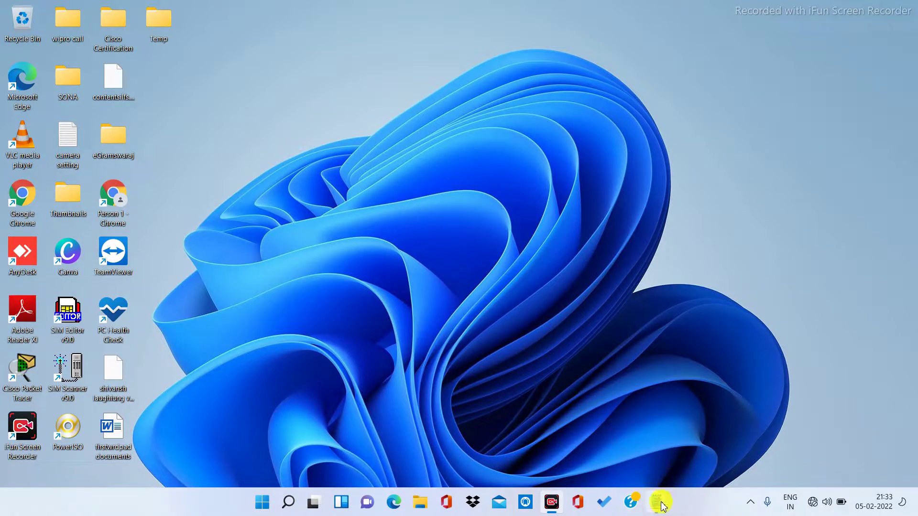
mouse_move(661, 506)
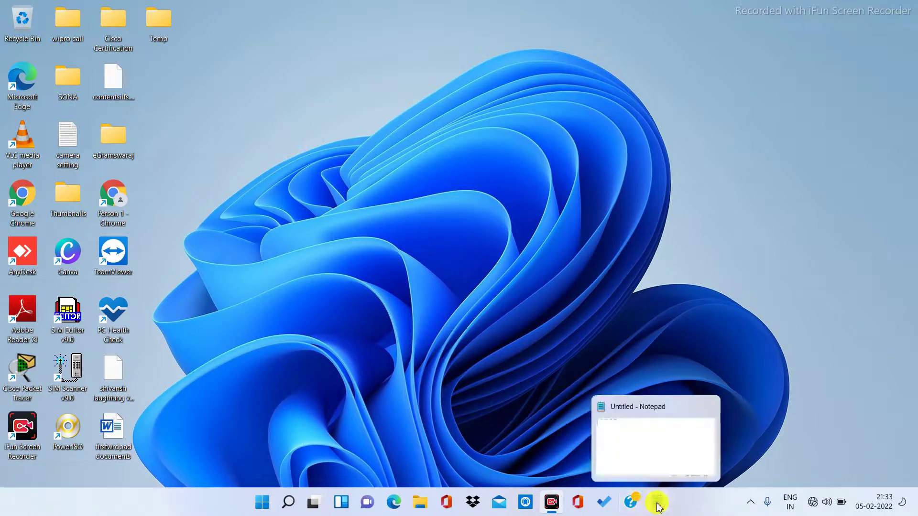
double_click(162, 36)
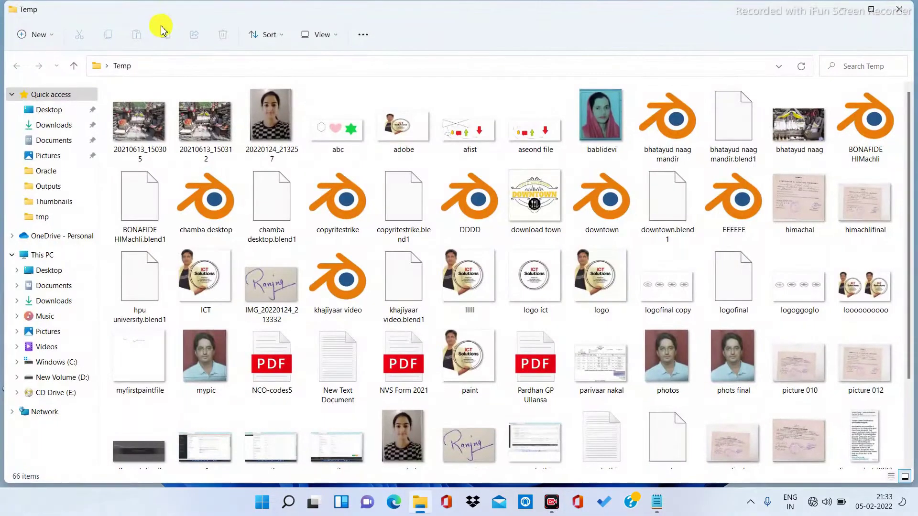
left_click(903, 12)
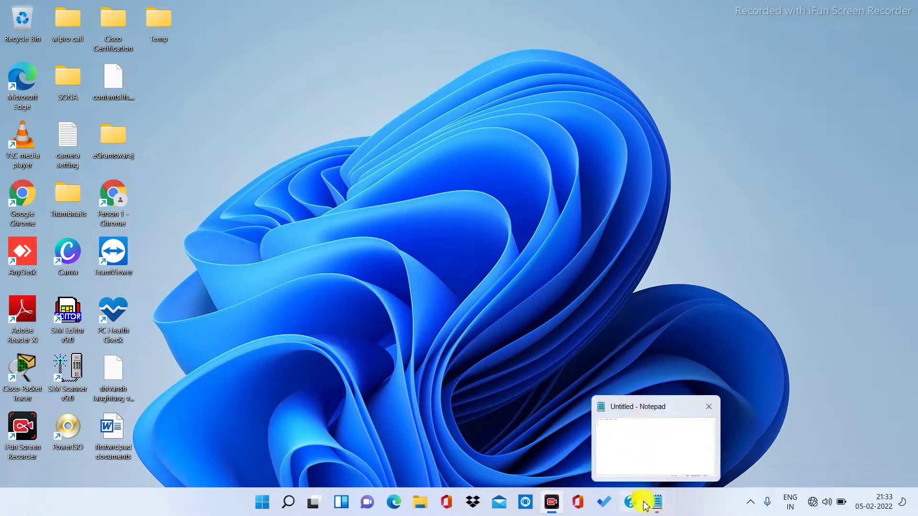
Step: Bring the minimized Notepad window back, maximize it and close it
left_click(657, 508)
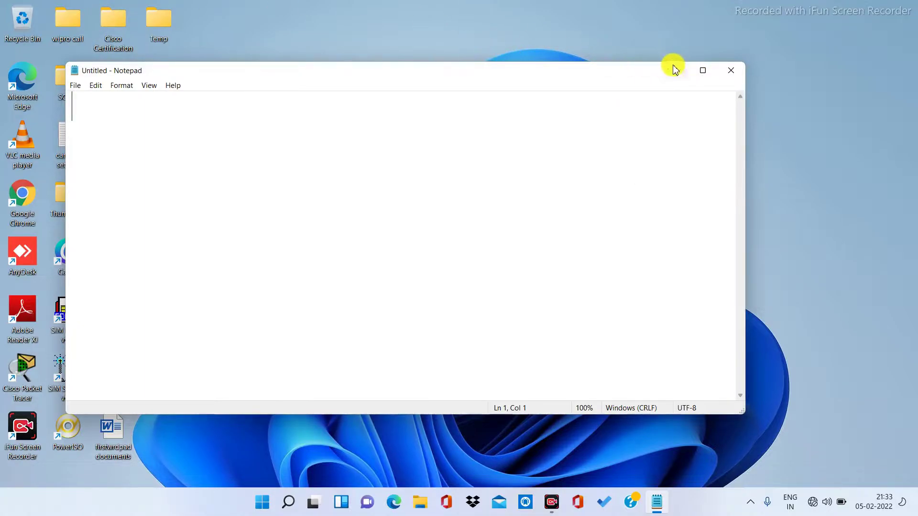
left_click(707, 74)
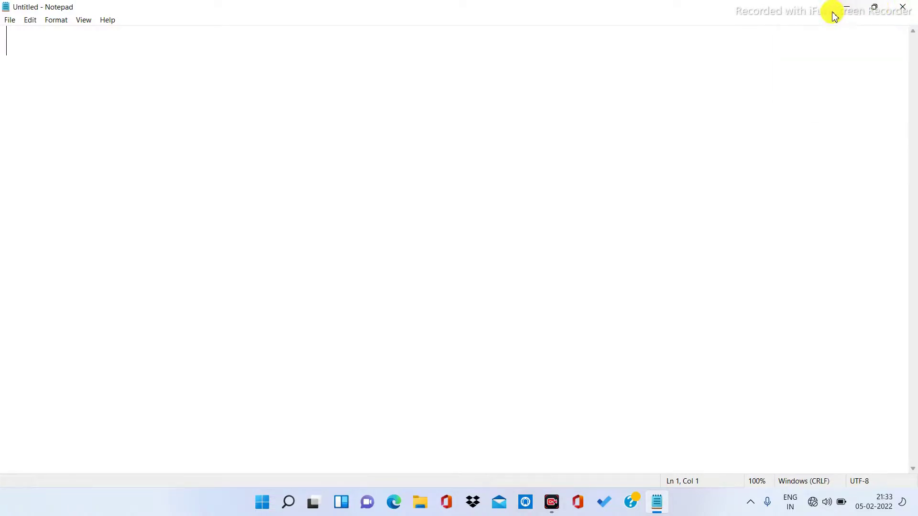
left_click(910, 5)
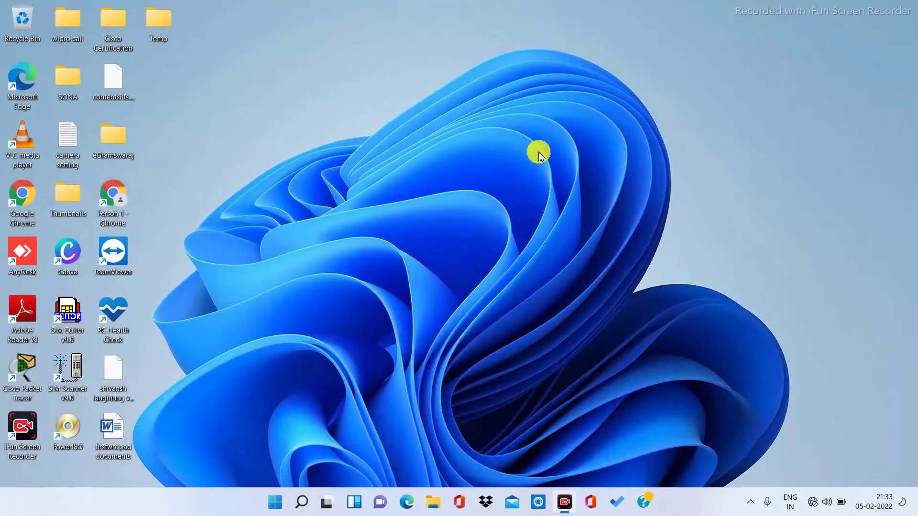
Step: Open a new Notepad window from the pinned apps and maximize it to fill the screen
left_click(271, 506)
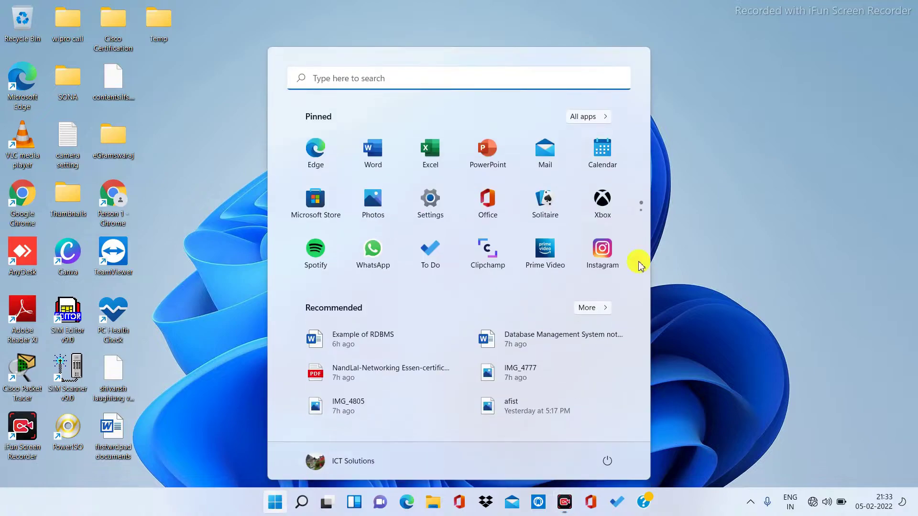
scroll(641, 214, "down", 1)
scroll(641, 214, "down", 2)
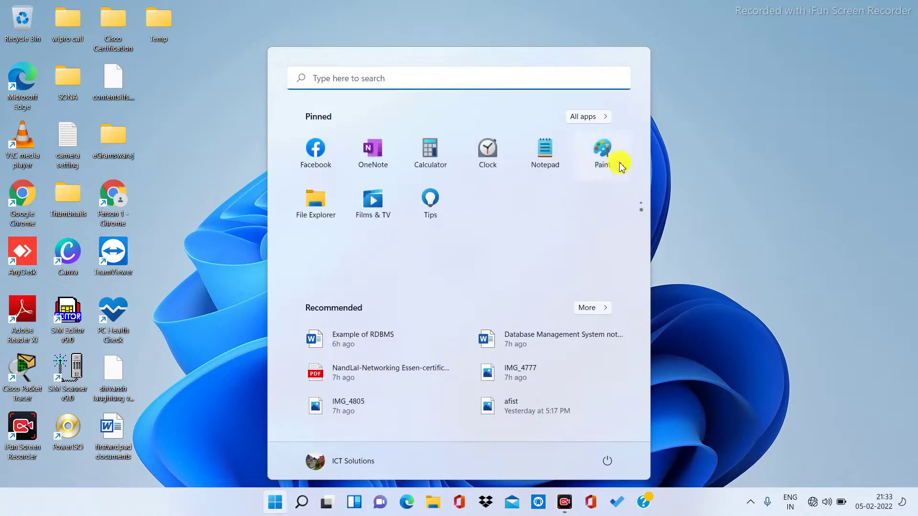
left_click(543, 168)
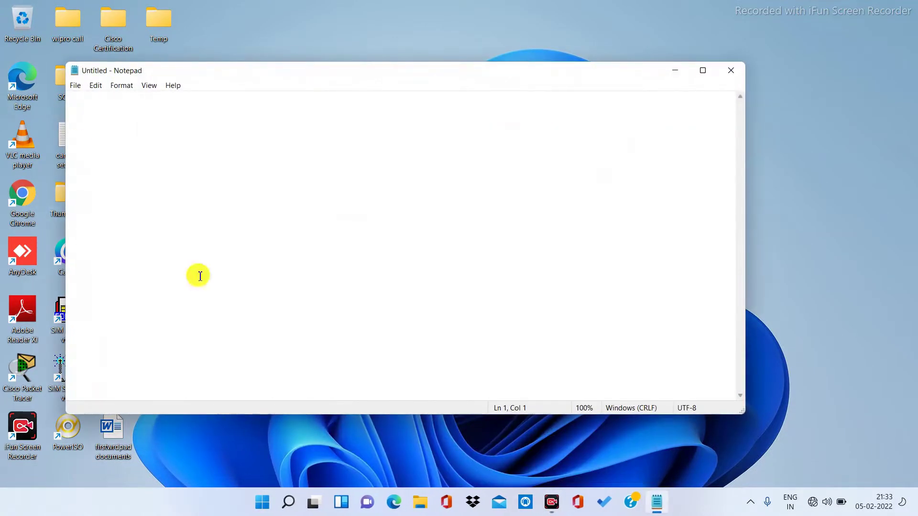
left_click(701, 72)
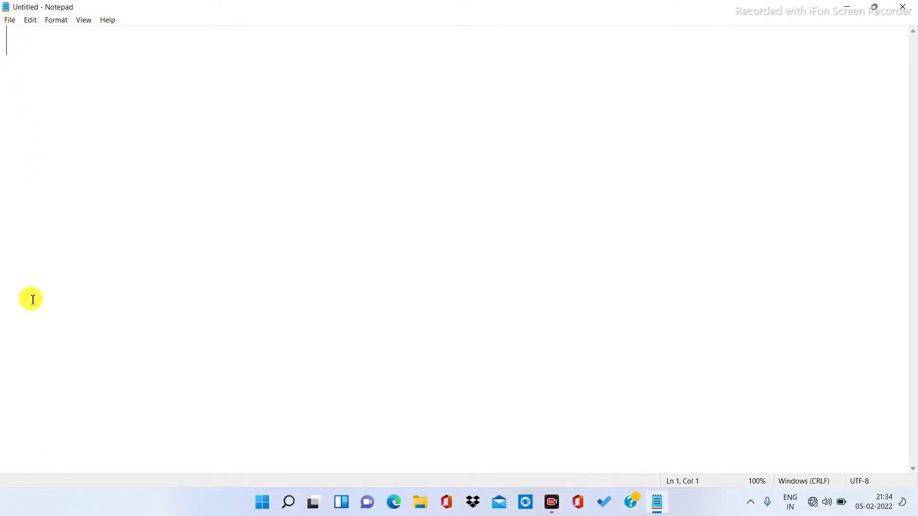
Step: Save the blank document in the Documents folder as a text file named "Firstnotepad file"
left_click(10, 19)
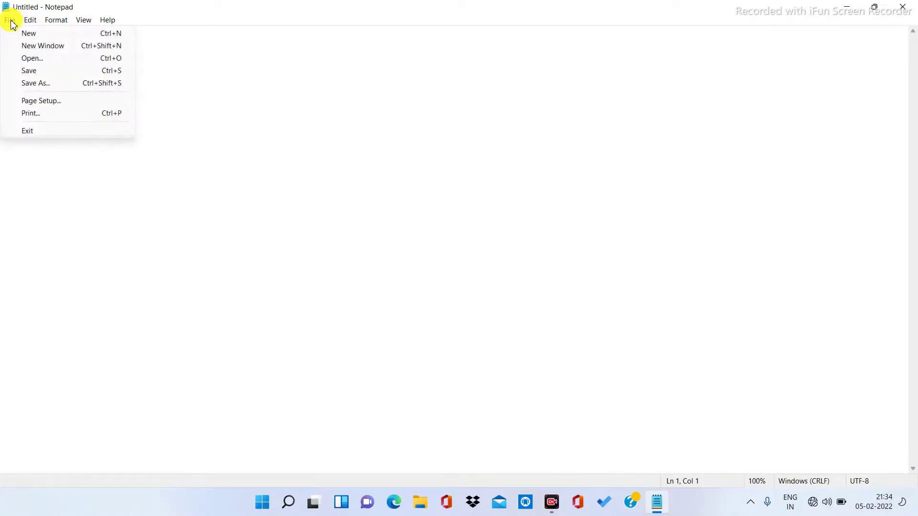
left_click(36, 71)
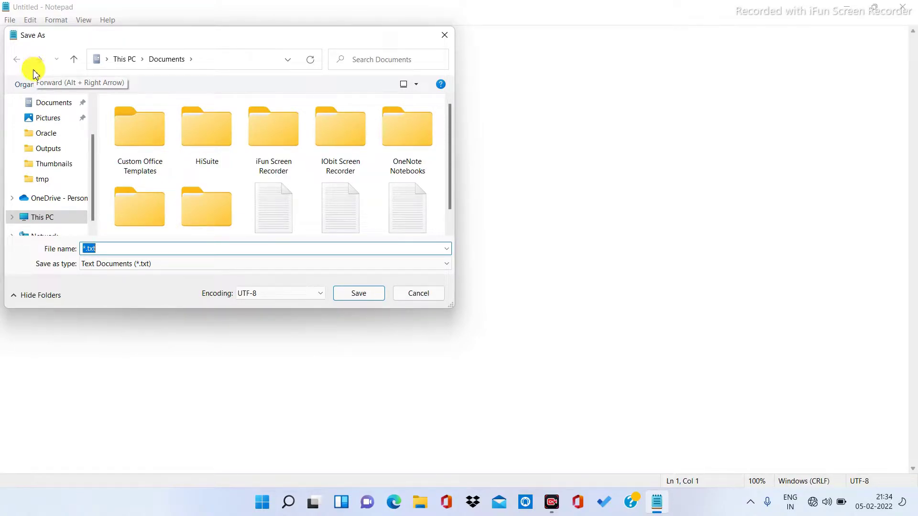
left_click_drag(129, 41, 165, 71)
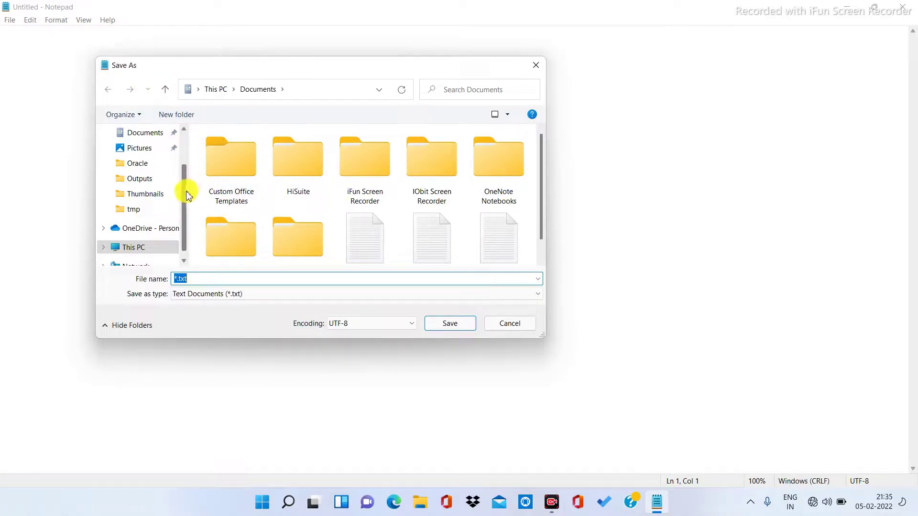
left_click_drag(186, 196, 180, 143)
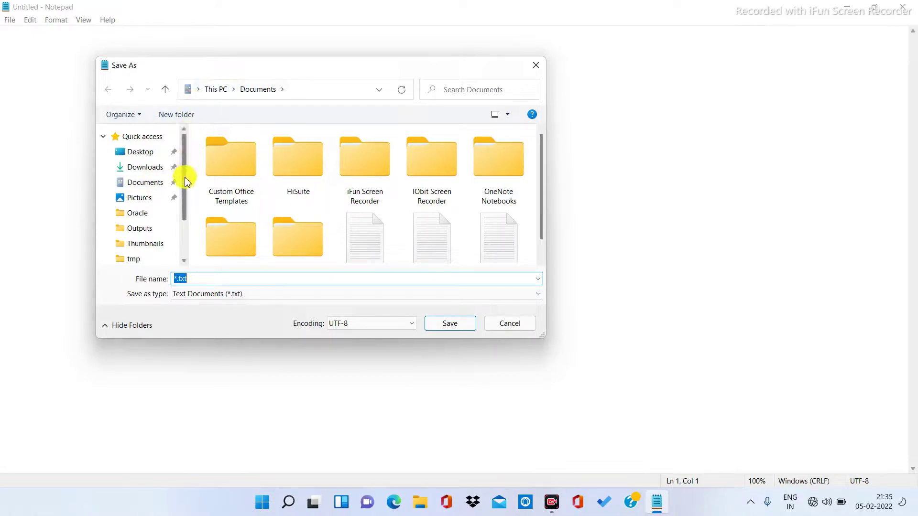
mouse_move(180, 177)
left_mouse_down()
mouse_move(186, 226)
mouse_move(176, 172)
left_mouse_up()
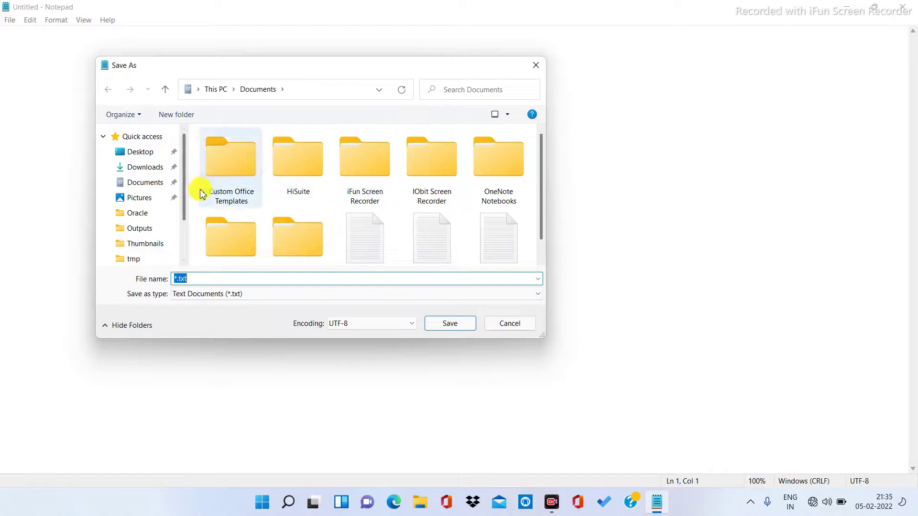
left_click_drag(186, 211, 201, 163)
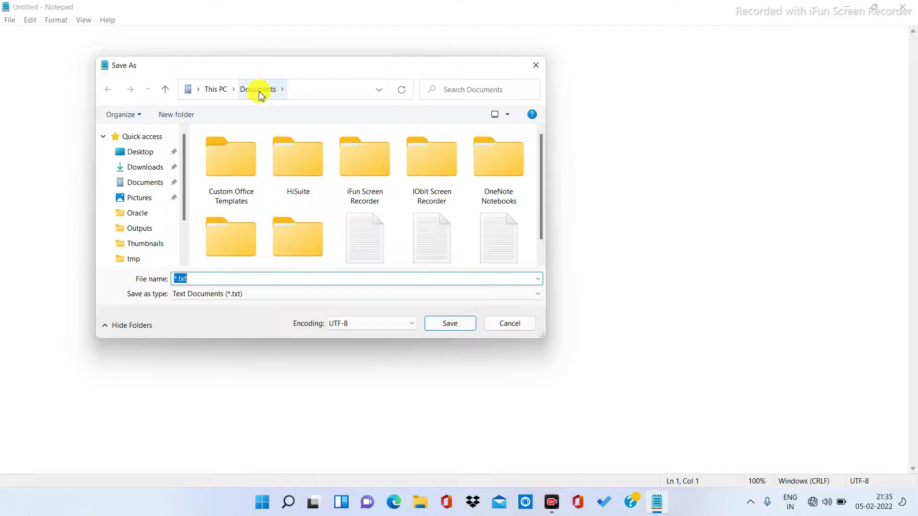
left_click(205, 282)
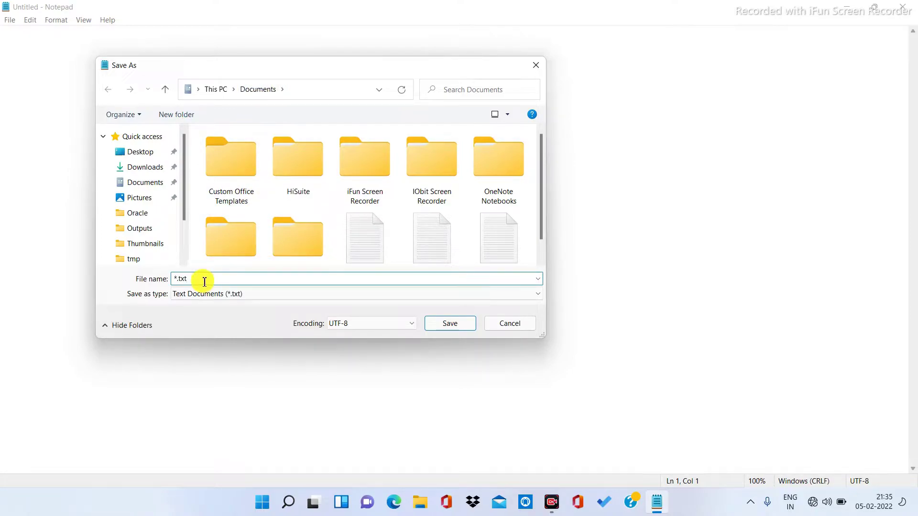
left_click_drag(205, 282, 113, 280)
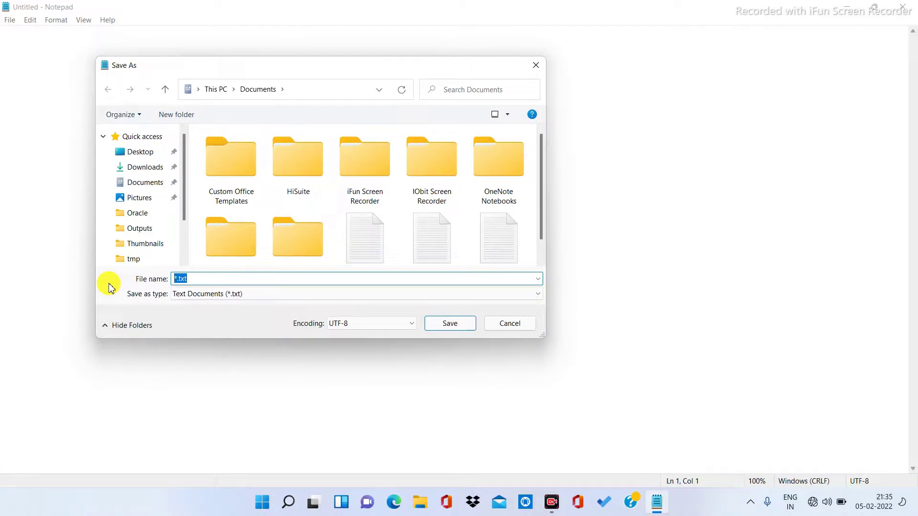
type("First")
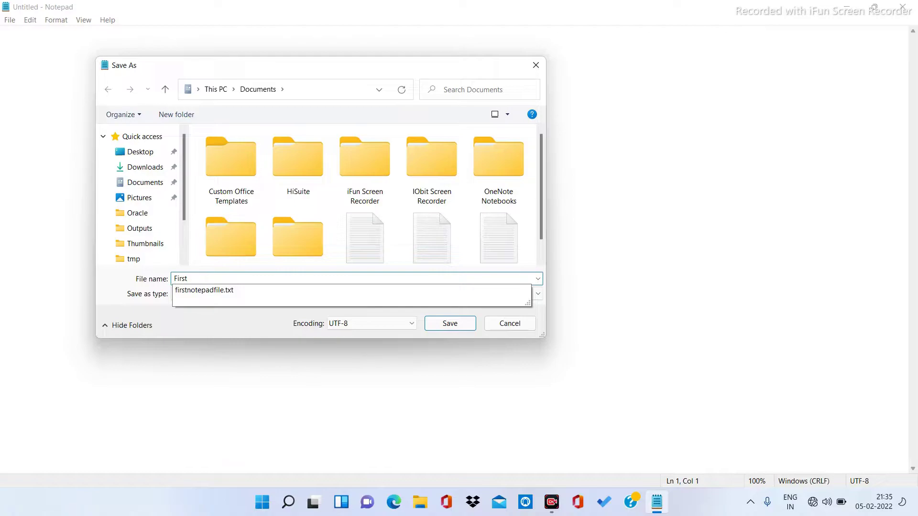
type("note")
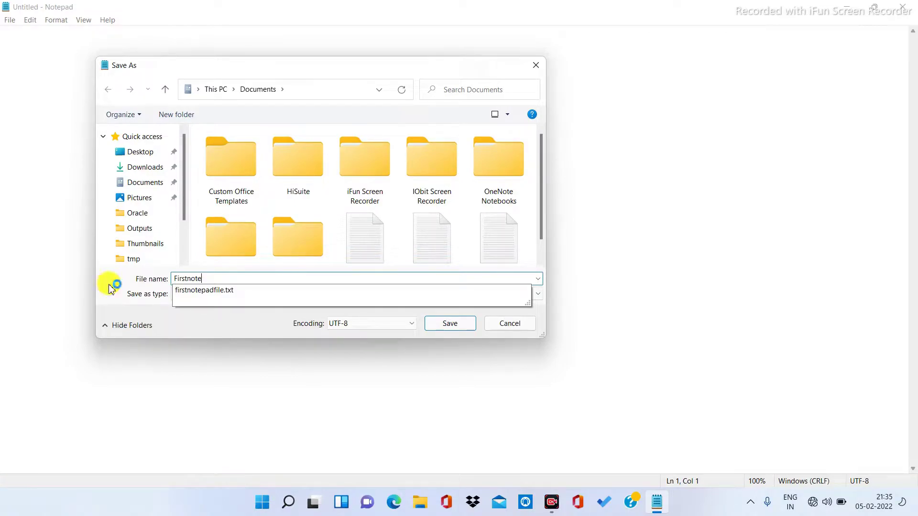
type("pad file")
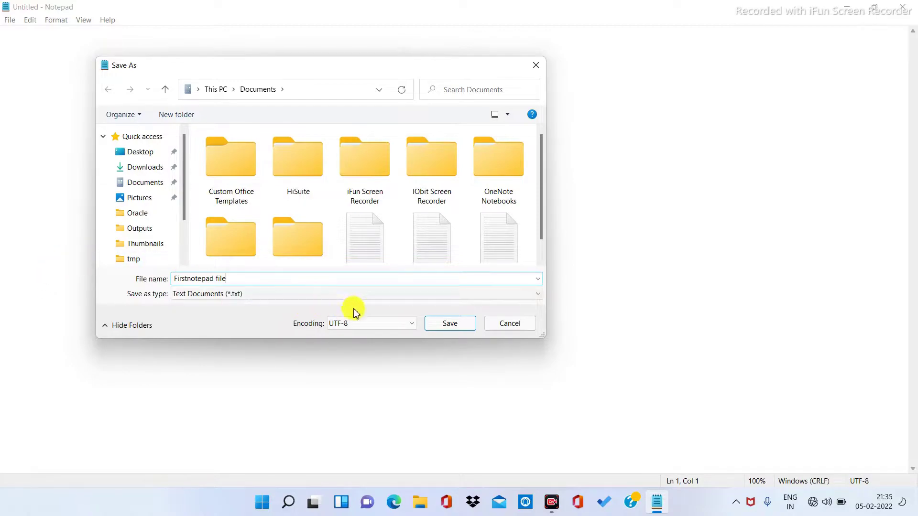
left_click(441, 324)
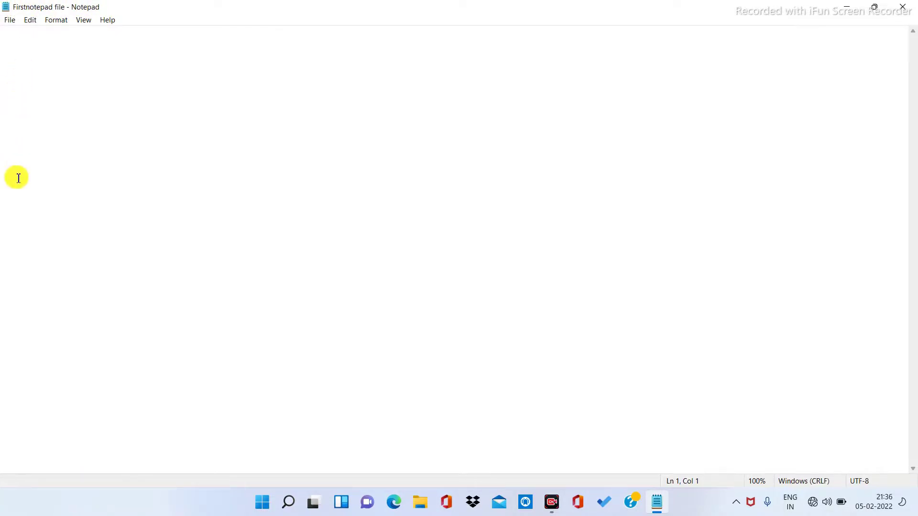
Step: Write "To" on the first line and "The Principle" on the third line, and save the changes to the file
type("T")
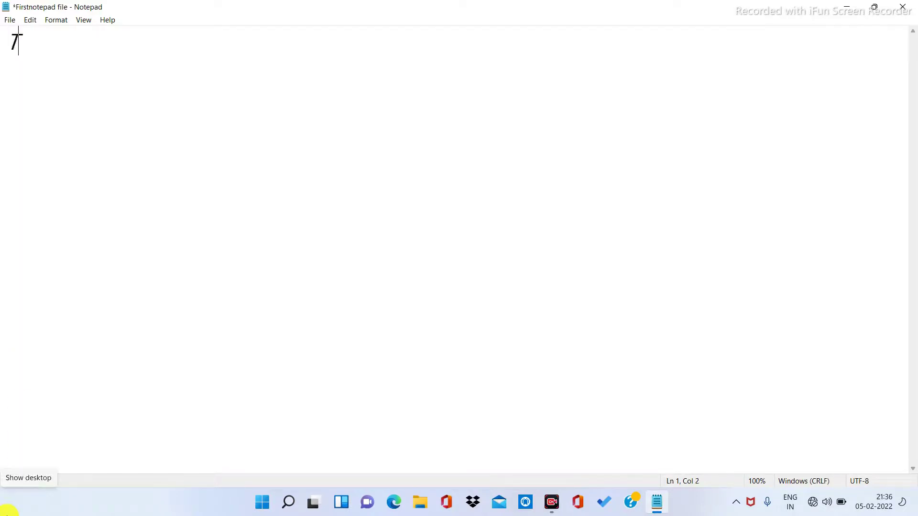
type("o  1the")
key("BackSpace")
key("BackSpace")
key("BackSpace")
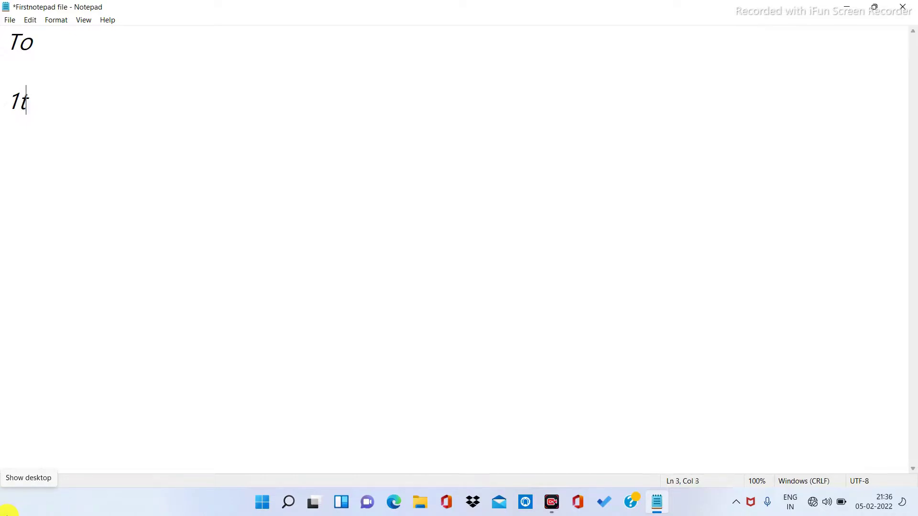
type("he Principle")
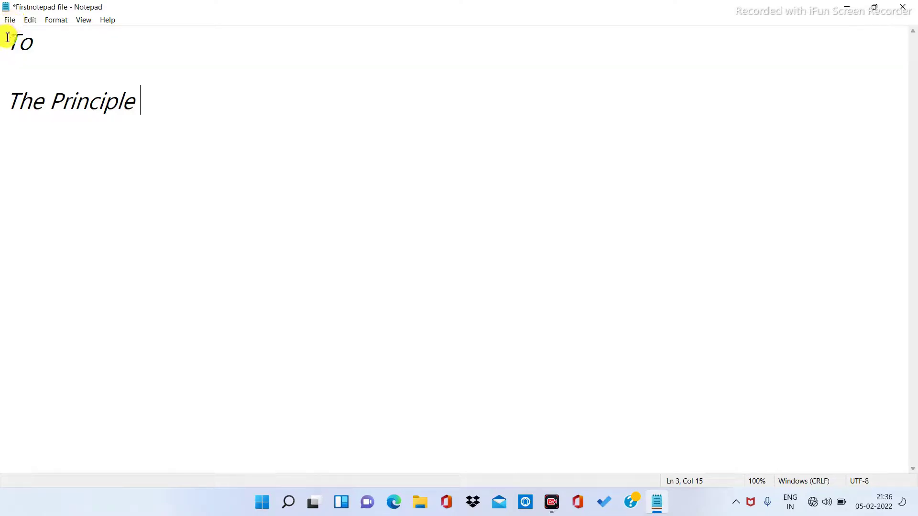
left_click(144, 102)
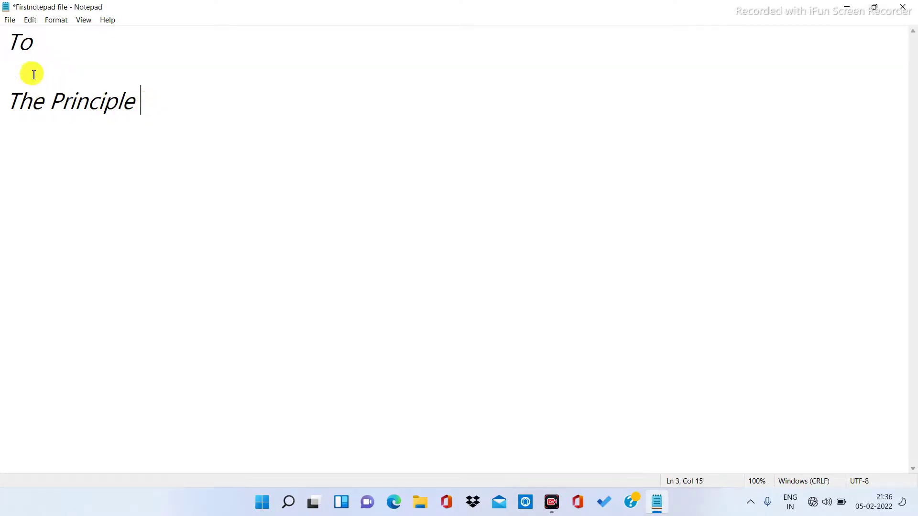
left_click(12, 21)
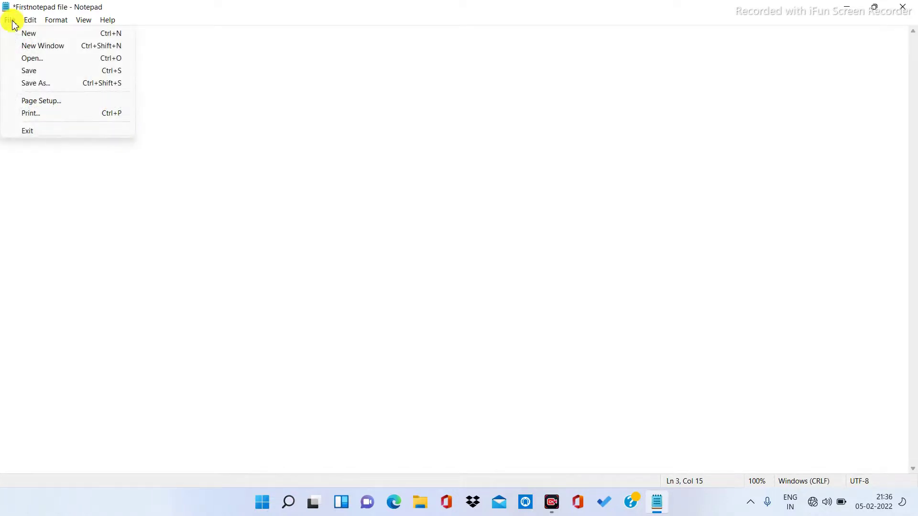
left_click(27, 72)
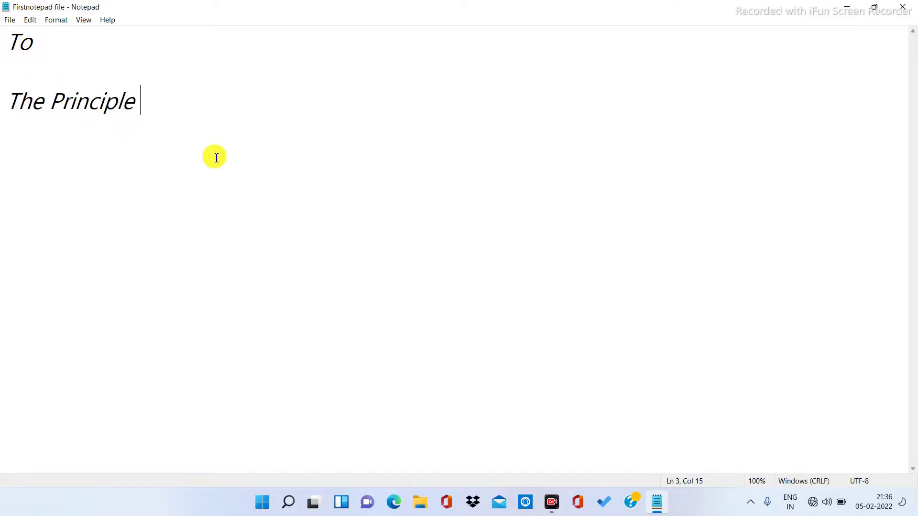
Step: Add "Govt S.S.S Chamba" on the fourth line and "Distt. Chamba HP" on the fifth line of the letter
key("Return")
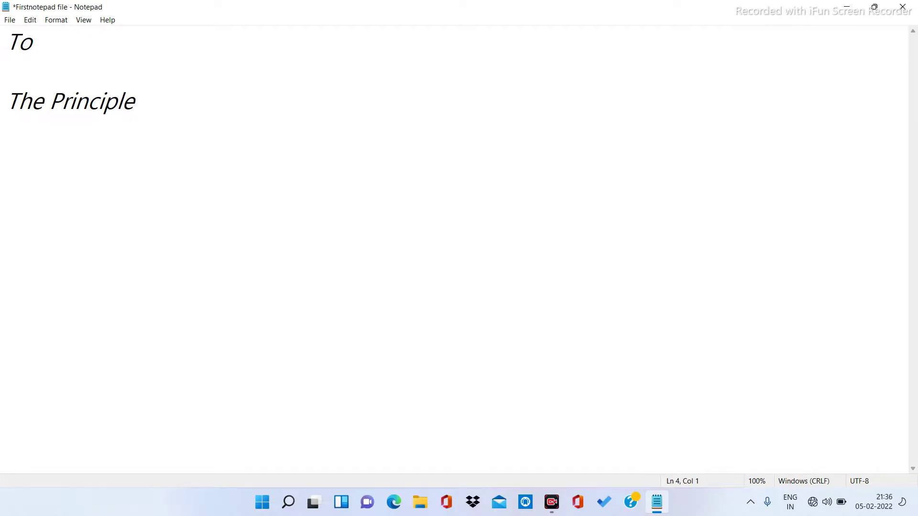
type("Govt S")
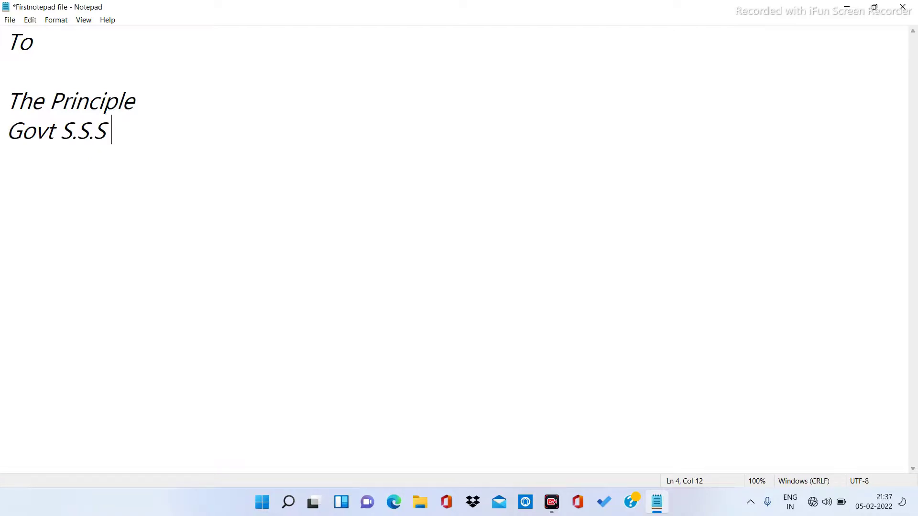
type(".S.S Chamba ")
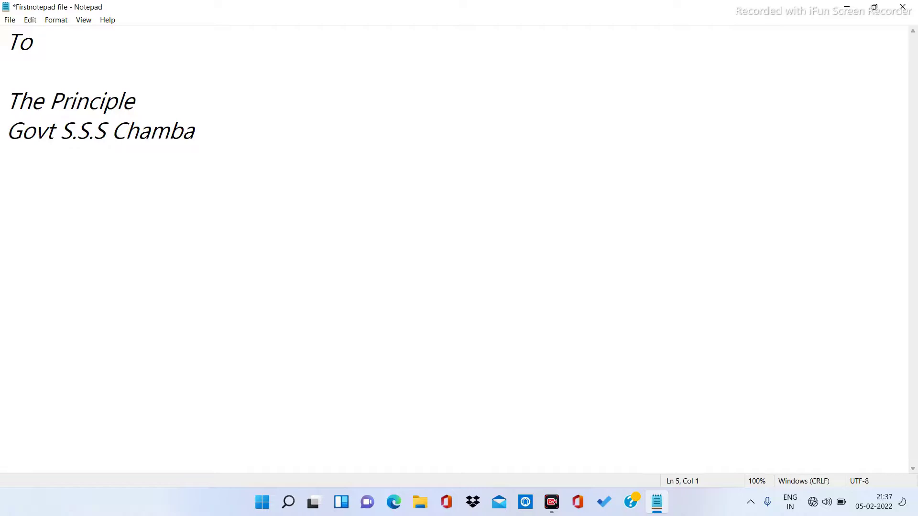
type("istt. Chamba")
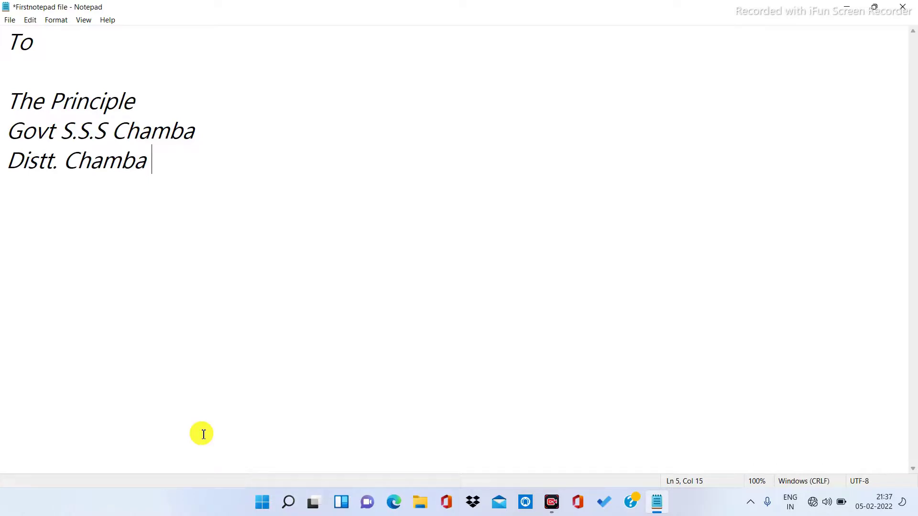
type("HP")
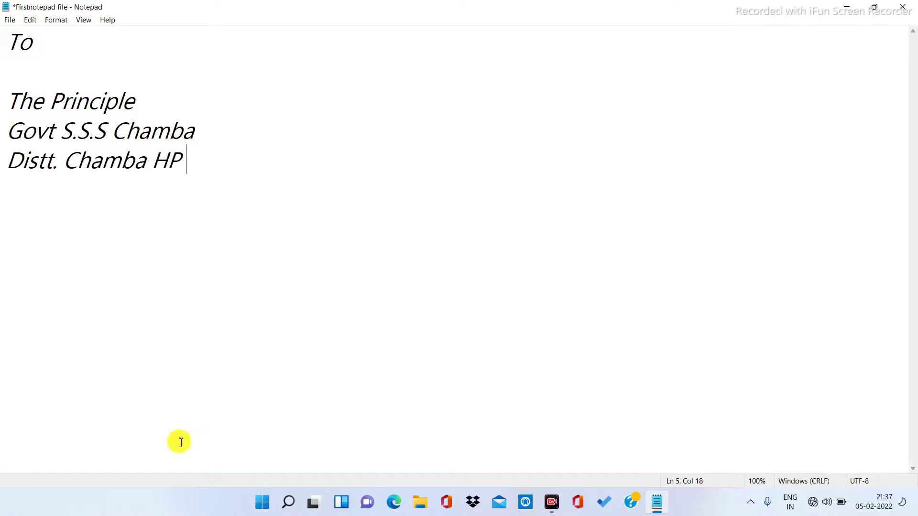
Step: Search Windows for "onscree" and open the On-Screen Keyboard
key("super+s")
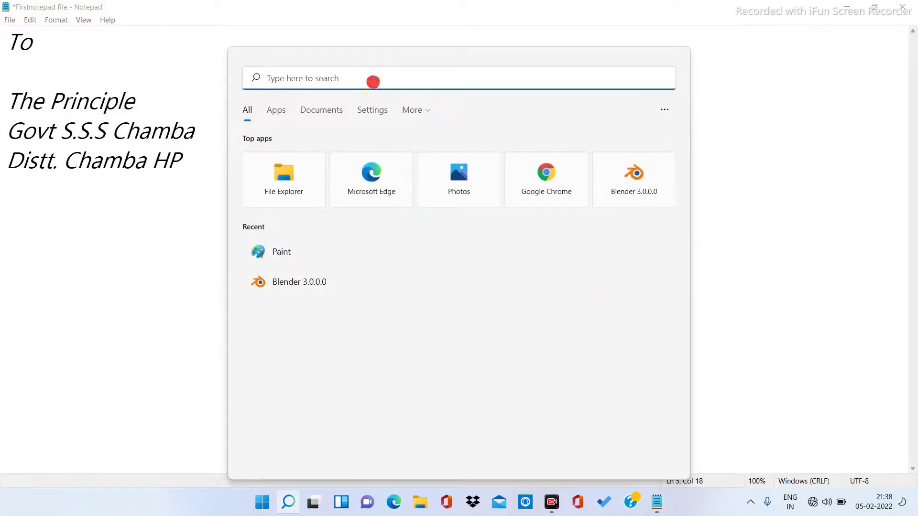
type("onscr")
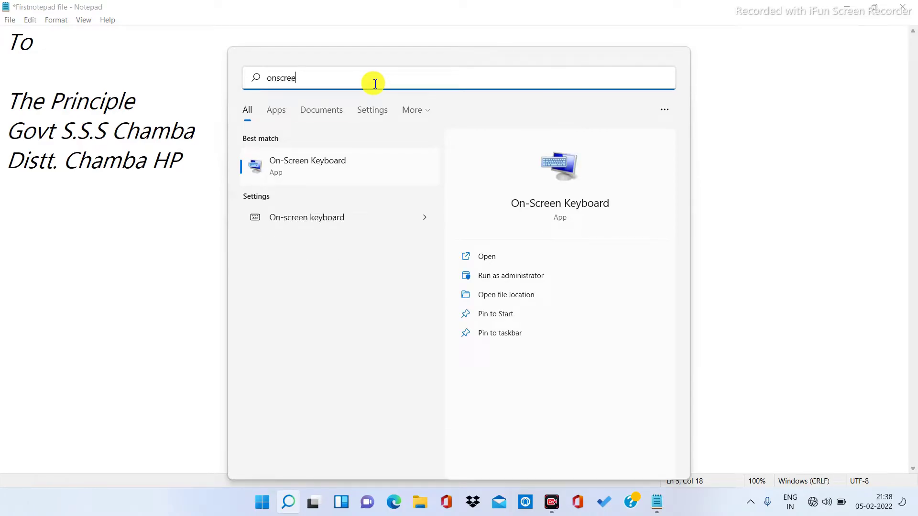
type("ee")
left_click(309, 164)
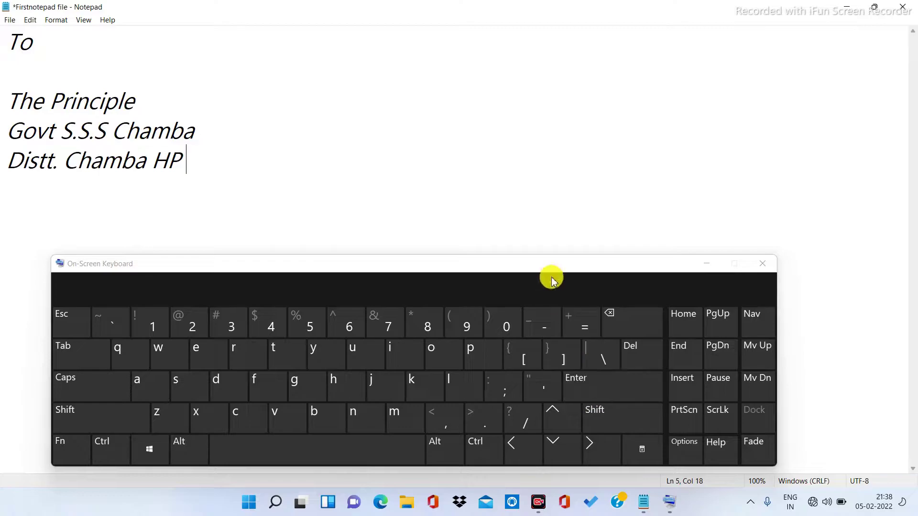
Step: Using the On-Screen Keyboard with Caps Lock on, enter "ASDFGHJKL" on a new line below "Distt. Chamba HP"
left_click(593, 387)
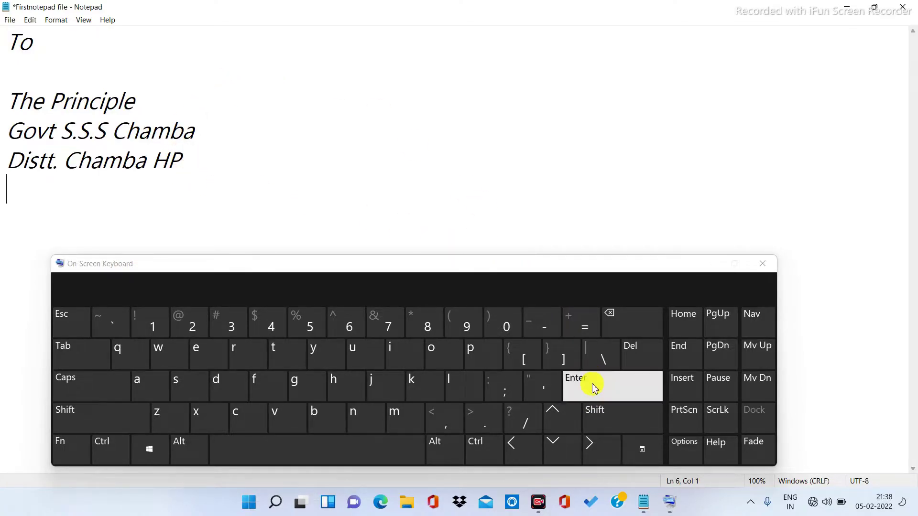
left_click(72, 391)
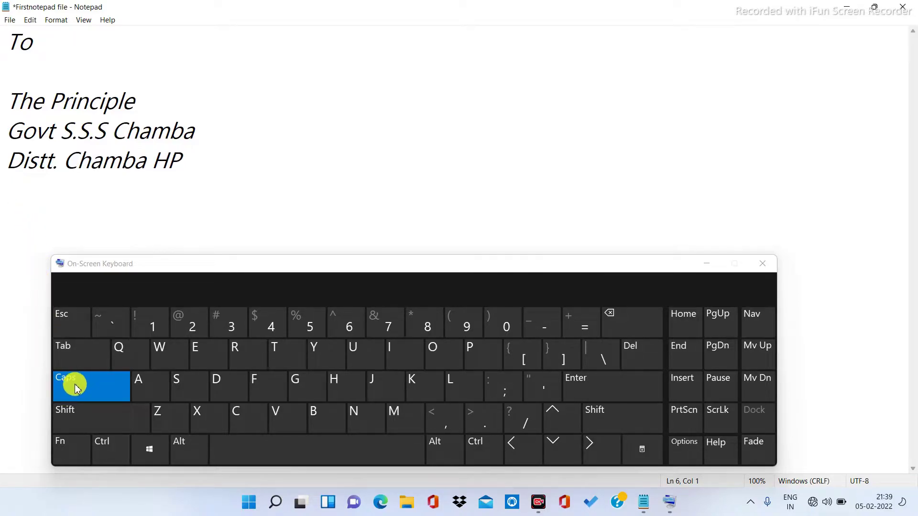
left_click(144, 390)
left_click(186, 385)
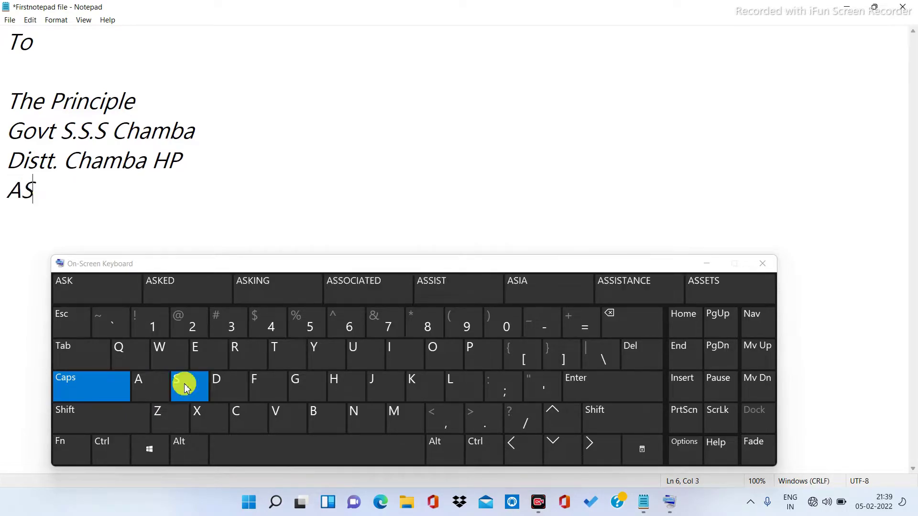
left_click(225, 384)
left_click(262, 385)
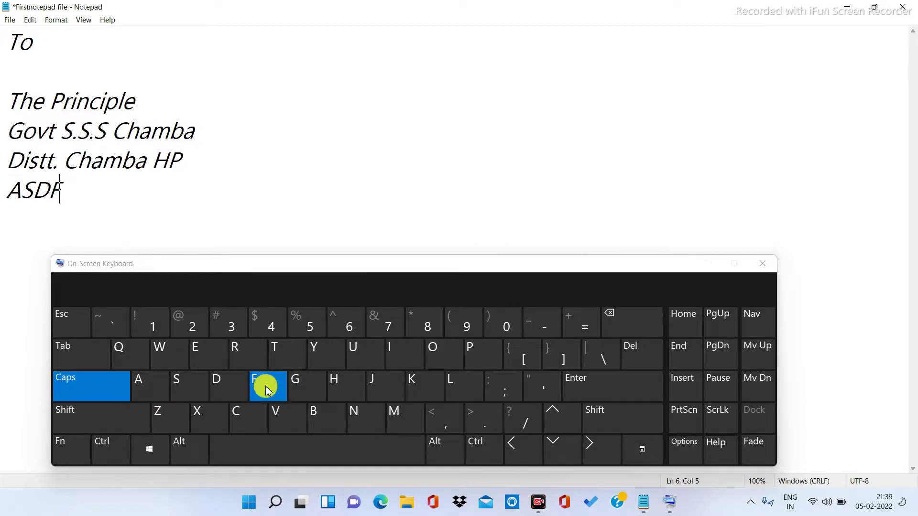
left_click(294, 388)
left_click(340, 389)
left_click(376, 387)
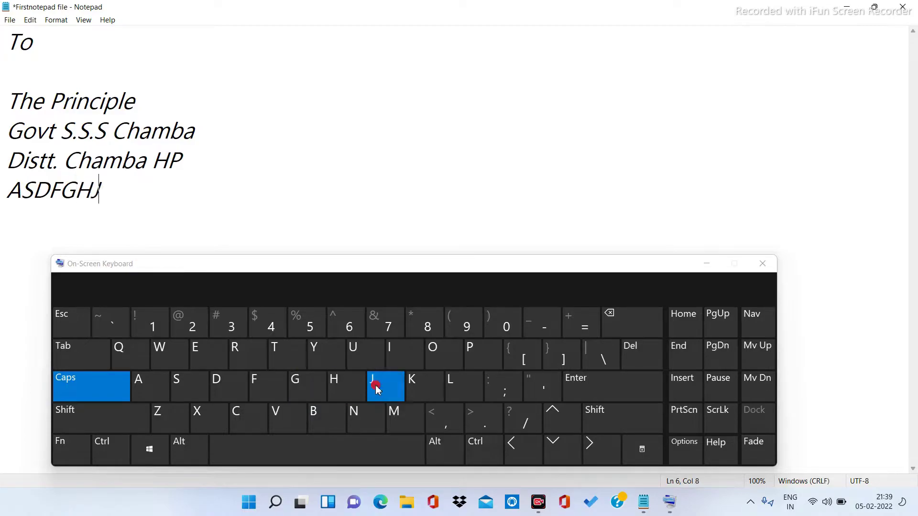
left_click(414, 390)
left_click(457, 387)
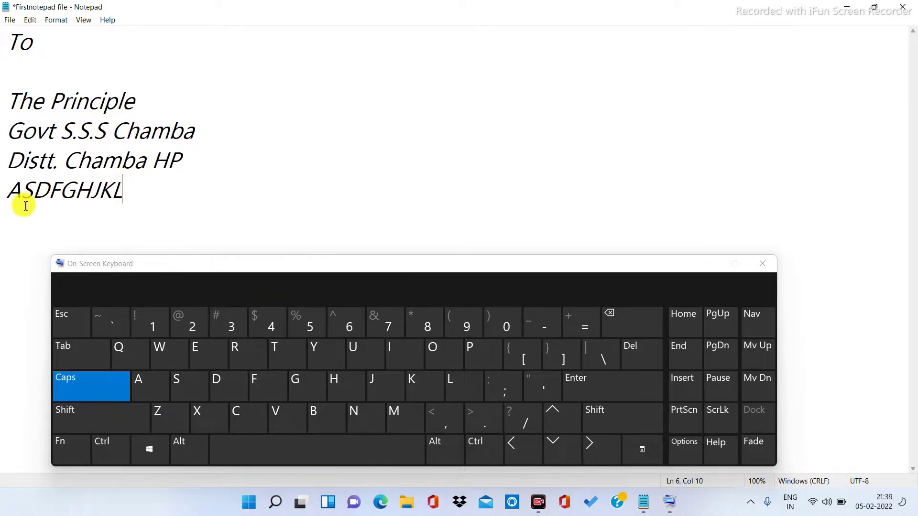
Step: Turn Caps Lock off and enter "asdfghjkl" on the next line with the On-Screen Keyboard
left_click(587, 385)
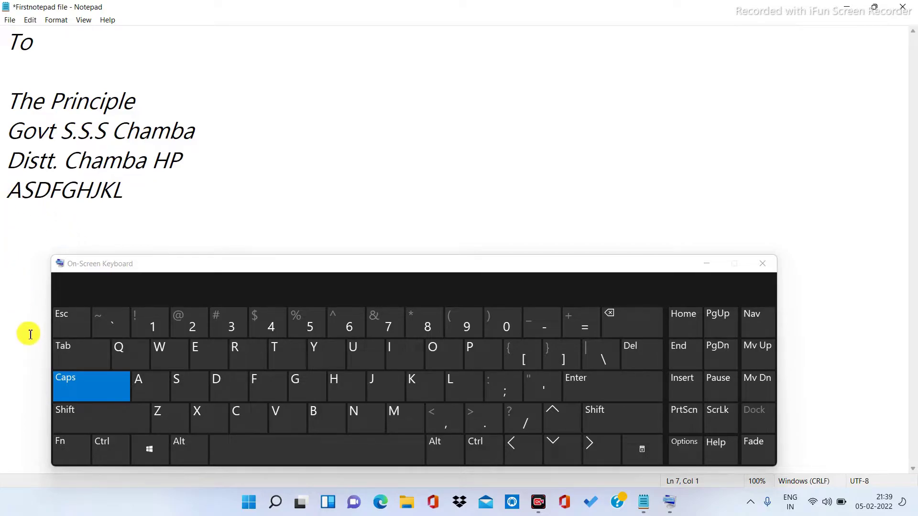
left_click(77, 388)
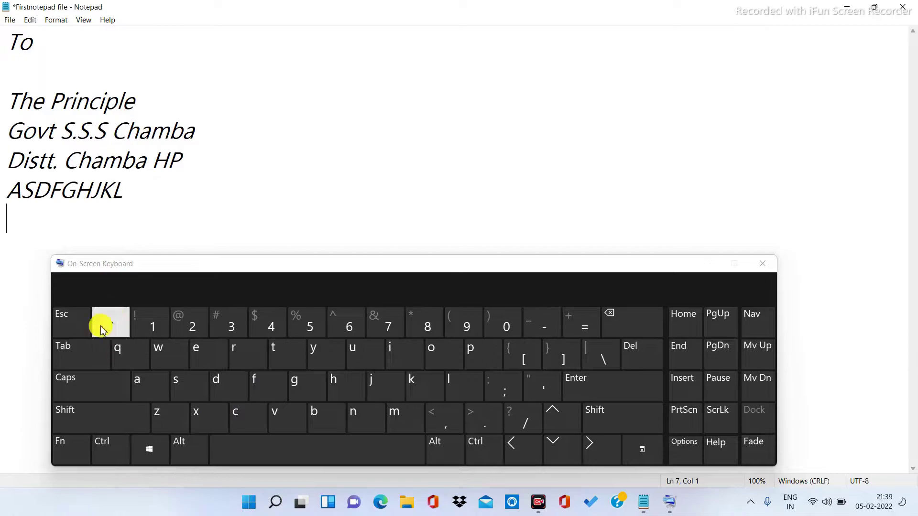
left_click(141, 382)
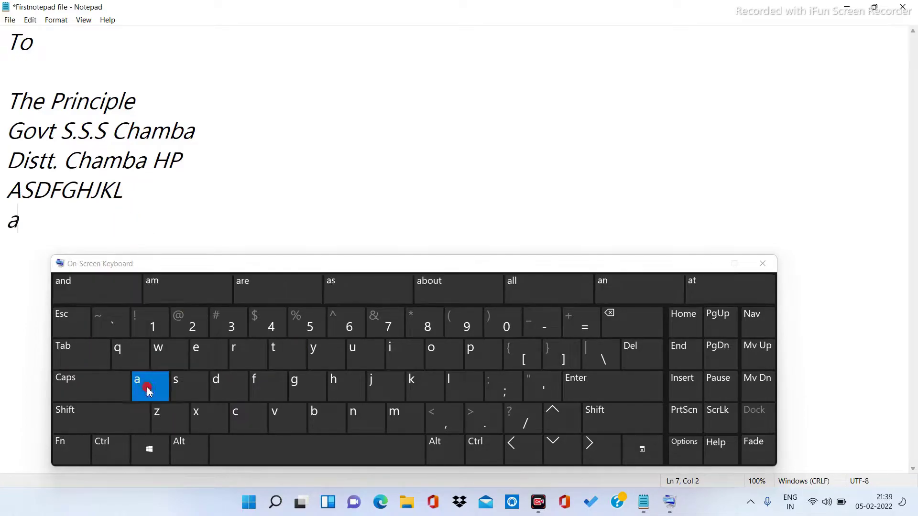
left_click(178, 384)
left_click(216, 386)
left_click(261, 385)
left_click(299, 385)
left_click(347, 387)
left_click(377, 384)
left_click(423, 385)
left_click(452, 386)
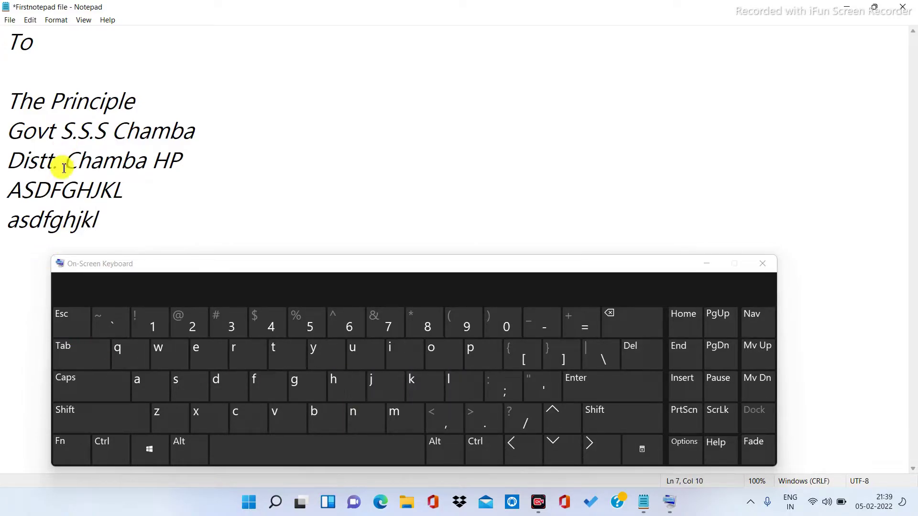
Step: Enter "This is a Boy" on a new line with the On-Screen Keyboard, using Shift for the capital T and B
left_click(574, 393)
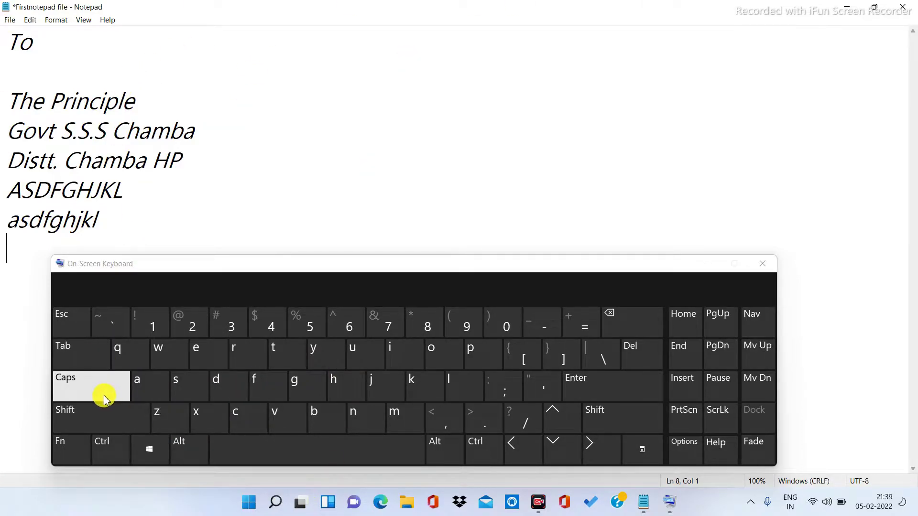
left_click(92, 419)
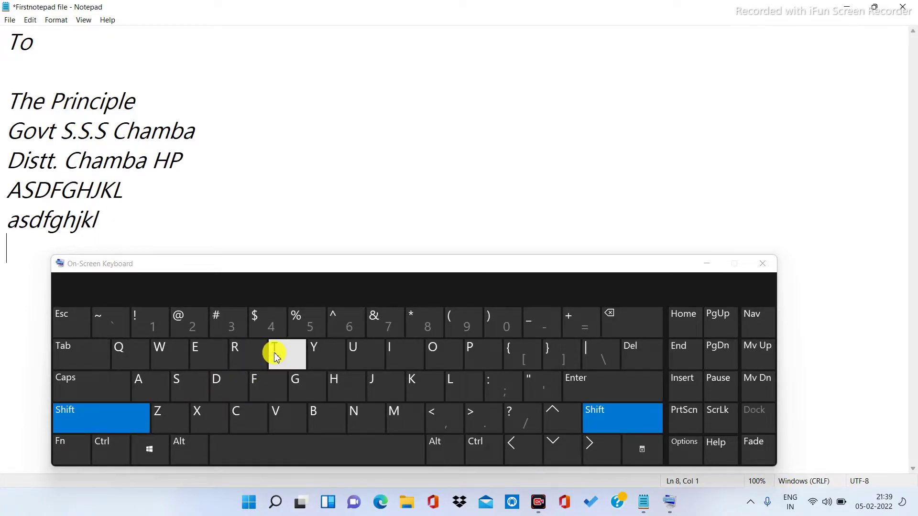
left_click(276, 358)
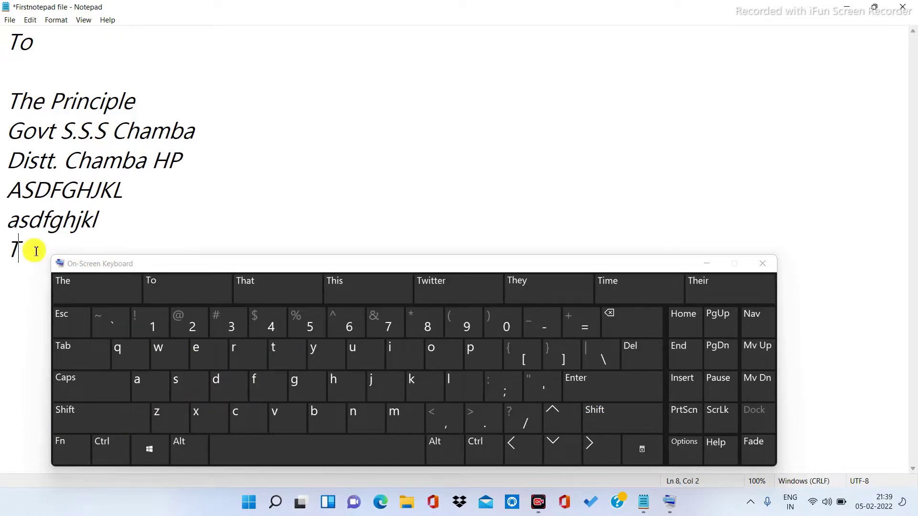
left_click(332, 383)
left_click(402, 357)
left_click(182, 389)
left_click(250, 452)
left_click(402, 359)
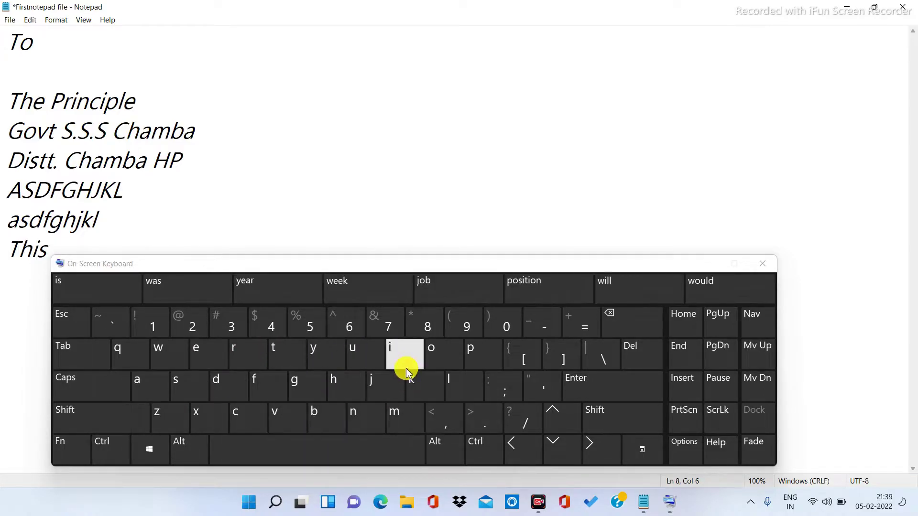
left_click(185, 385)
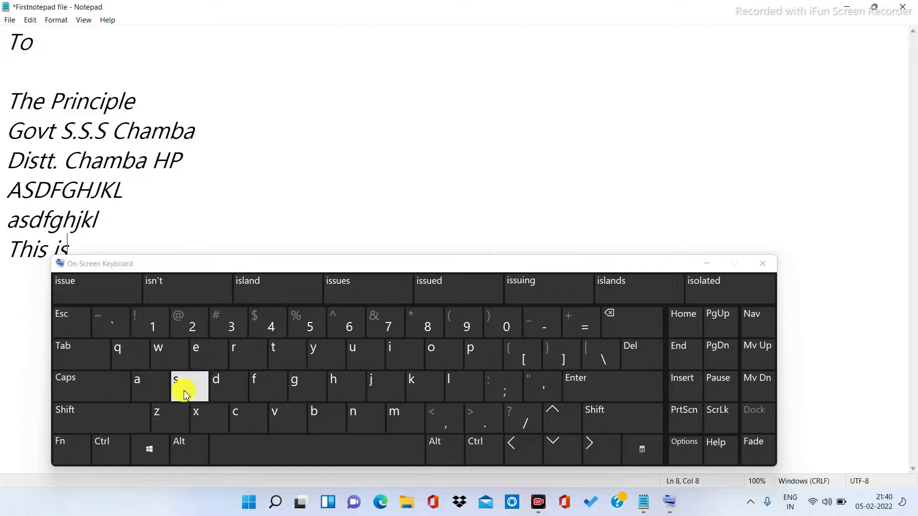
left_click(241, 449)
left_click(138, 385)
left_click(250, 448)
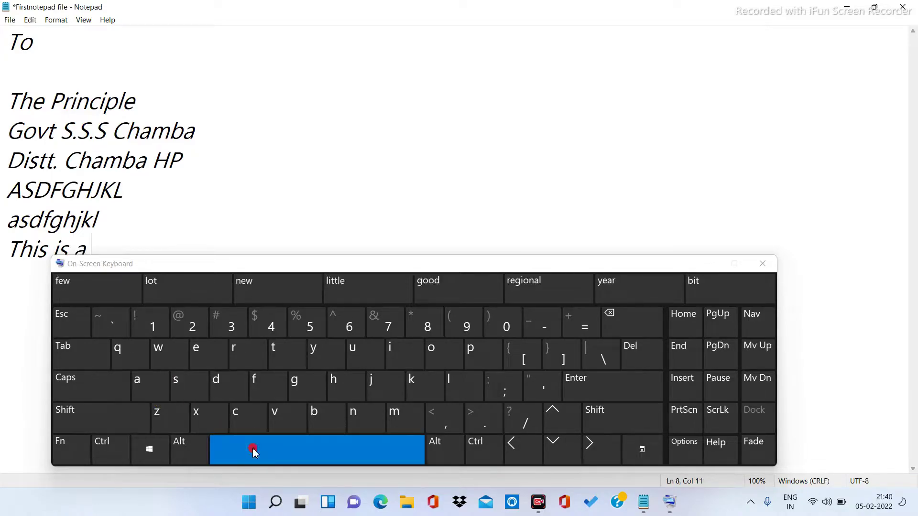
left_click(105, 414)
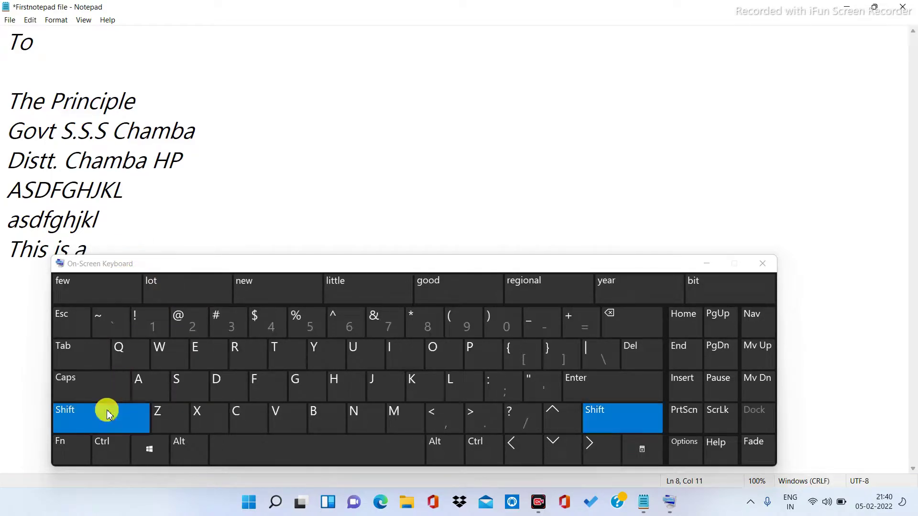
left_click(318, 415)
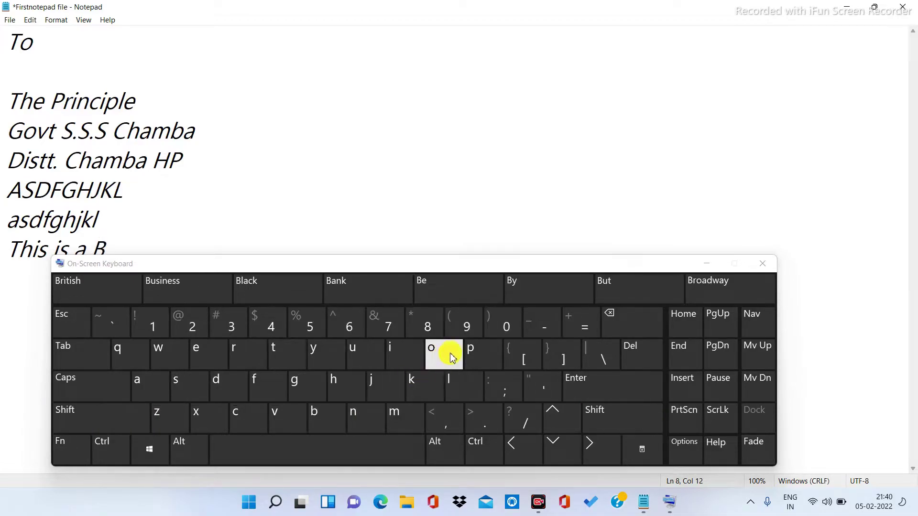
left_click(432, 352)
left_click(334, 352)
Step: Move the On-Screen Keyboard clear of the text and enter "Tasdfgh" on a new line, using Shift for the capital T
left_click_drag(242, 262, 420, 105)
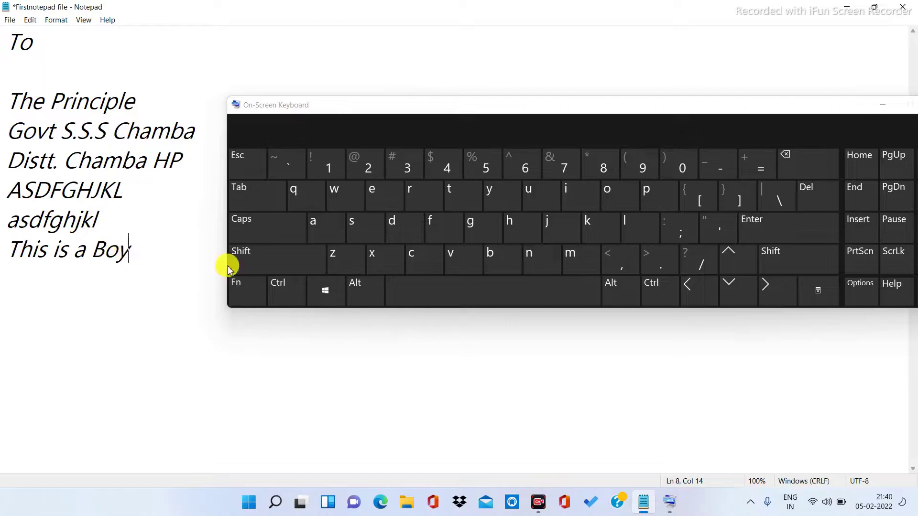
left_click(281, 269)
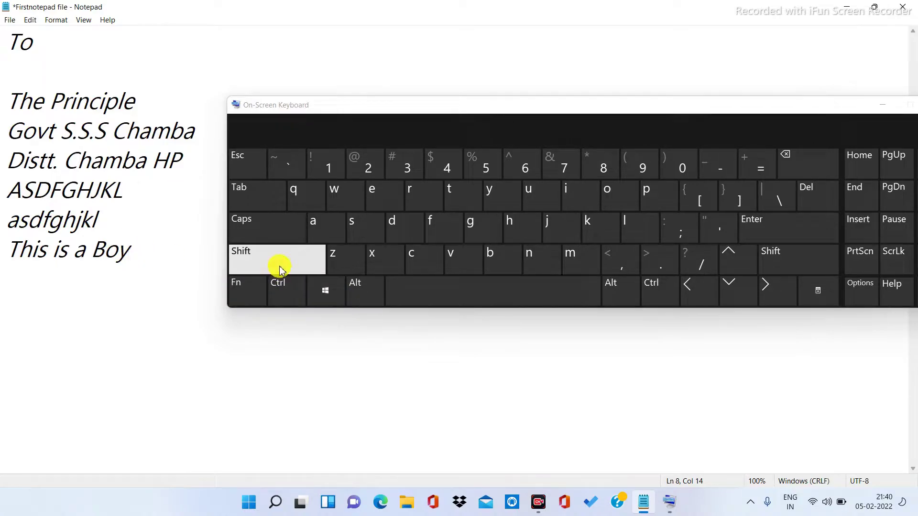
left_click(280, 270)
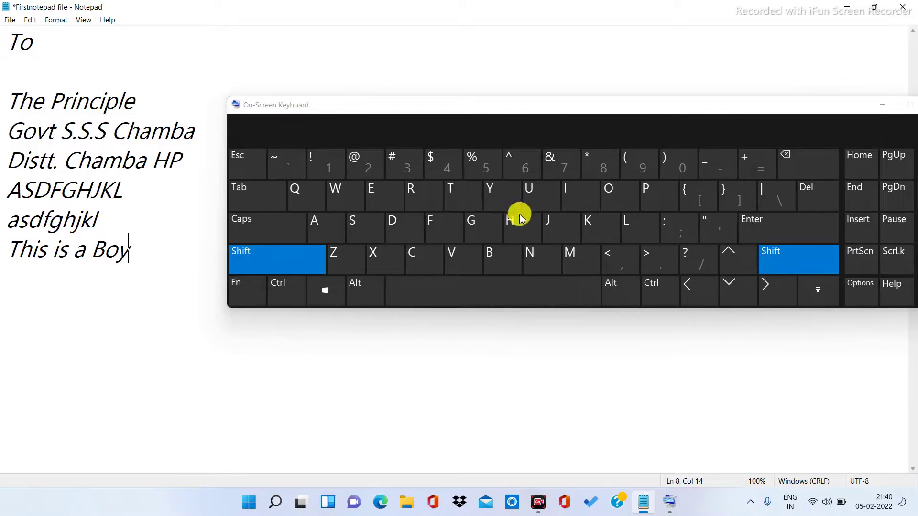
left_click(768, 228)
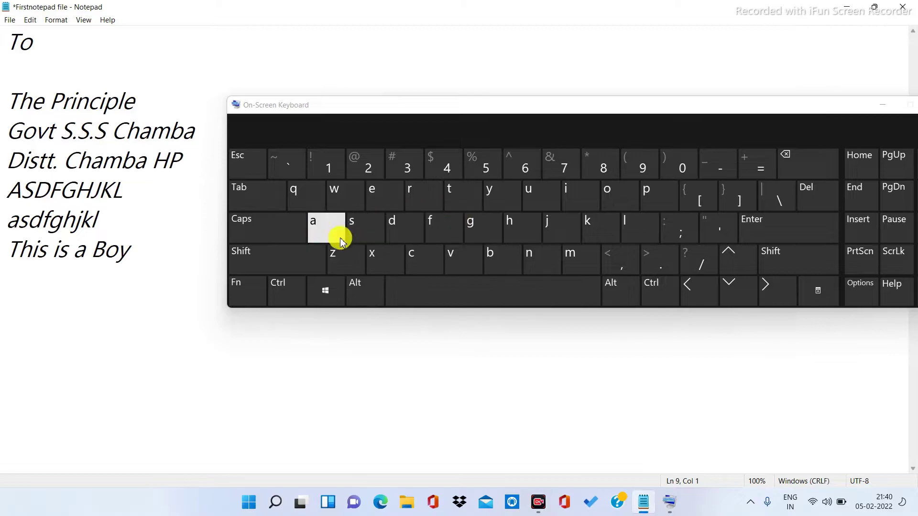
left_click(317, 250)
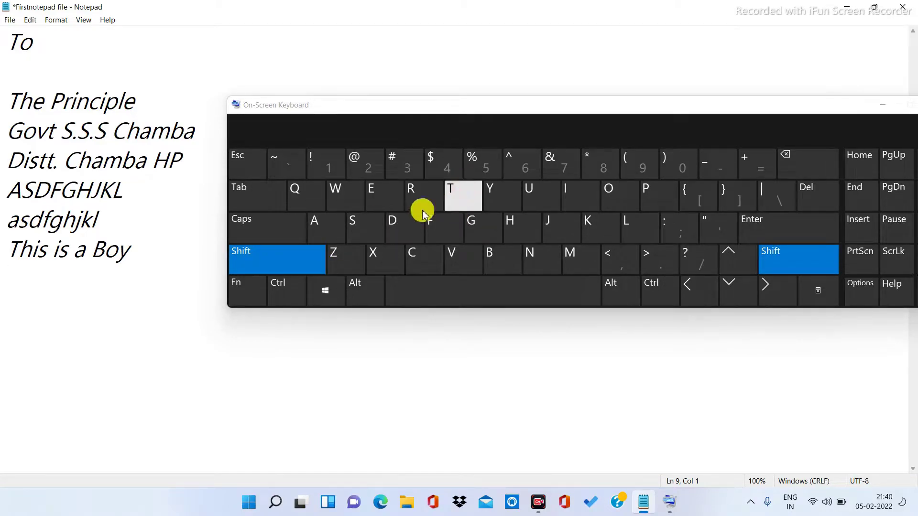
left_click(461, 197)
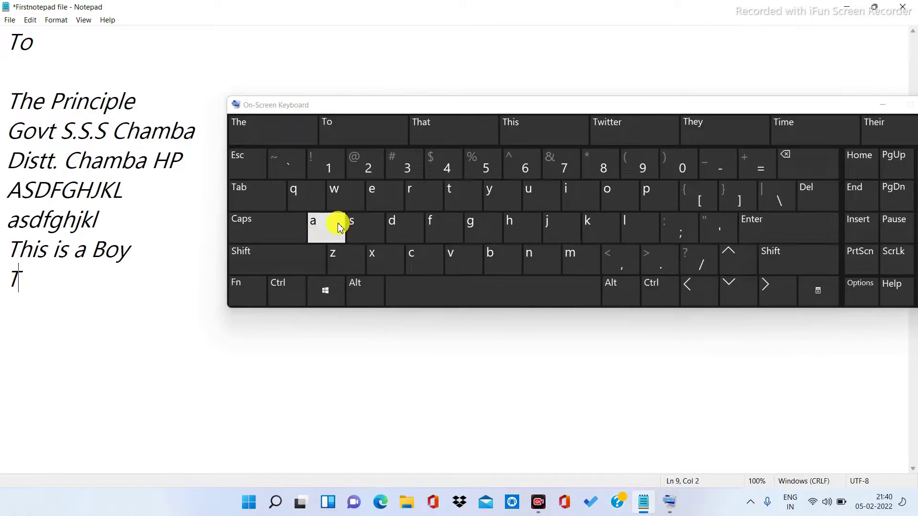
left_click(314, 225)
left_click(358, 229)
left_click(396, 232)
left_click(439, 229)
left_click(469, 228)
left_click(512, 228)
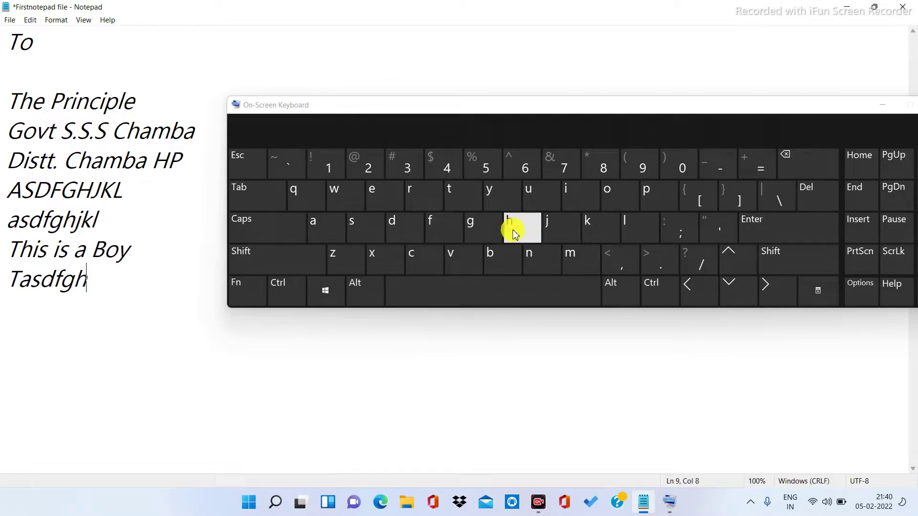
Step: Reposition the On-Screen Keyboard clear of the text and extend the last line with "fdsf" followed by a space
left_click_drag(638, 100, 548, 97)
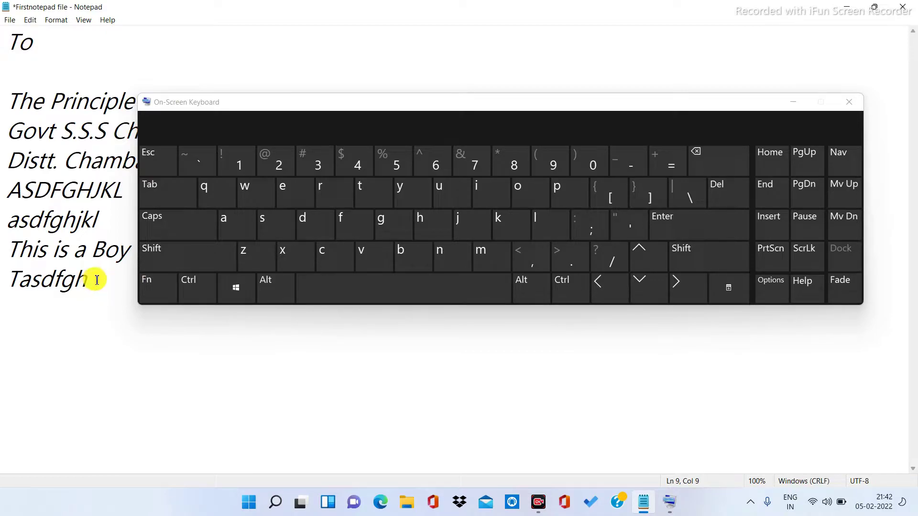
left_click_drag(382, 103, 501, 47)
left_click(477, 234)
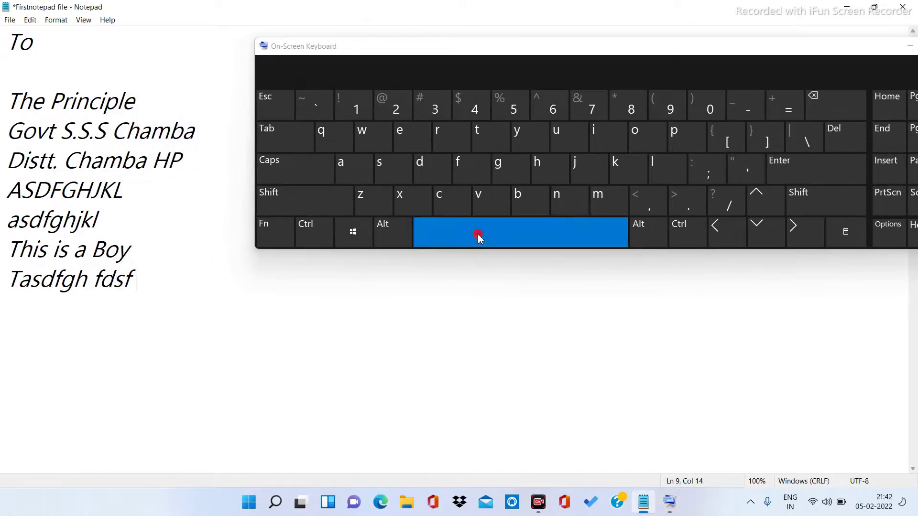
Step: Extend the last line with "dfdsf" followed by a space, and minimize the On-Screen Keyboard
type("dfdsf")
left_click(454, 232)
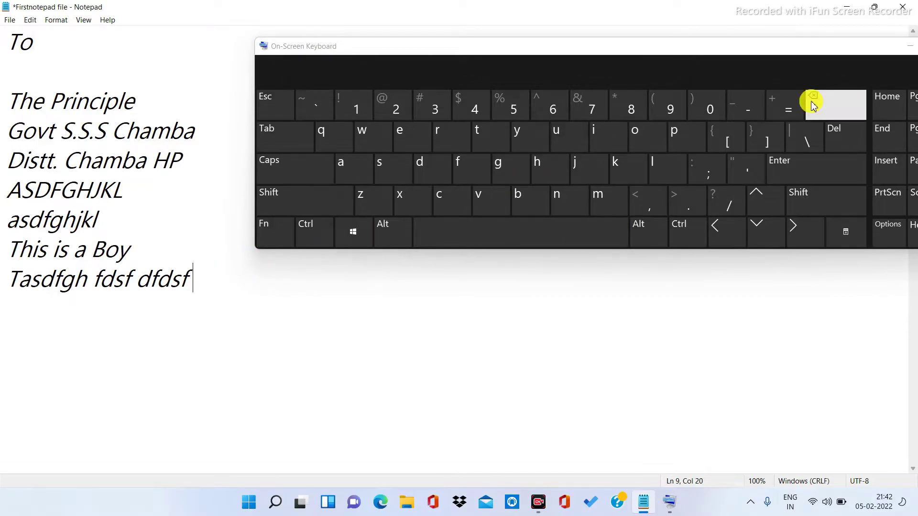
left_click_drag(775, 55, 551, 124)
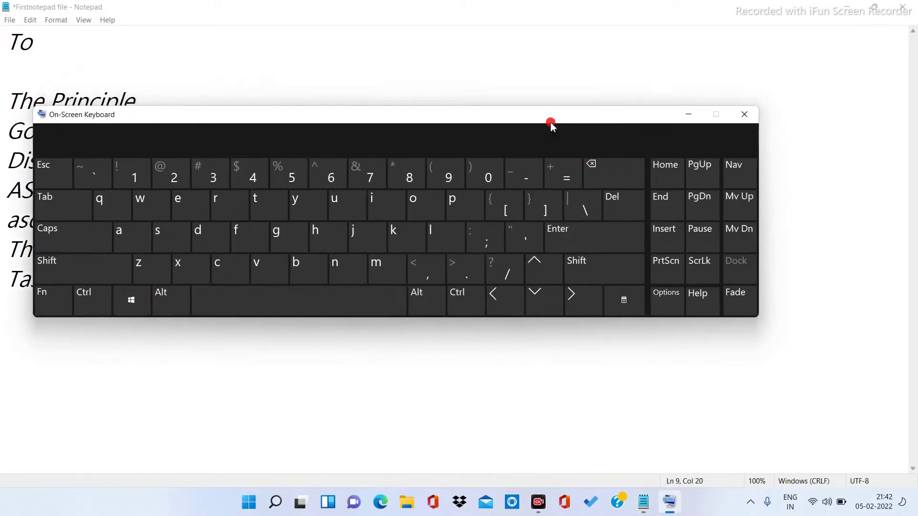
left_click(687, 120)
Step: Practise selecting the whole letter text from "To" to the last line, clearing the selection each time
key("ctrl+a")
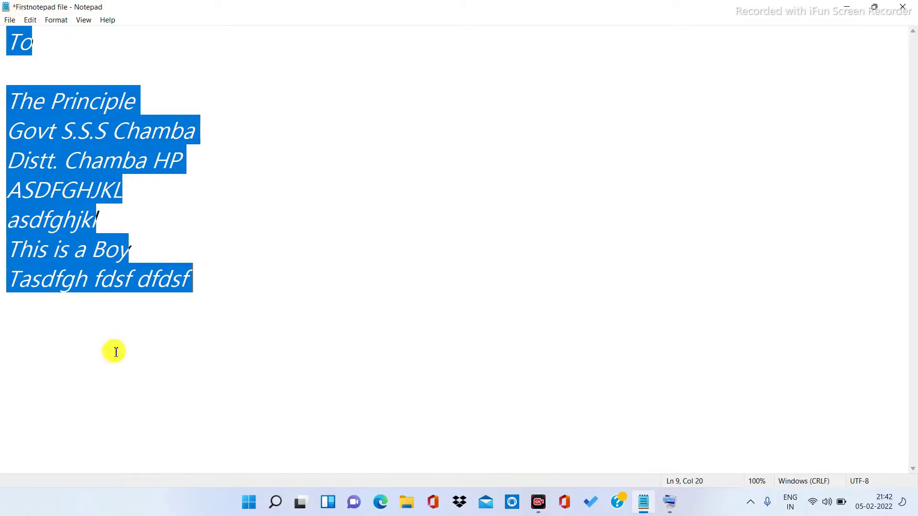
left_click(248, 331)
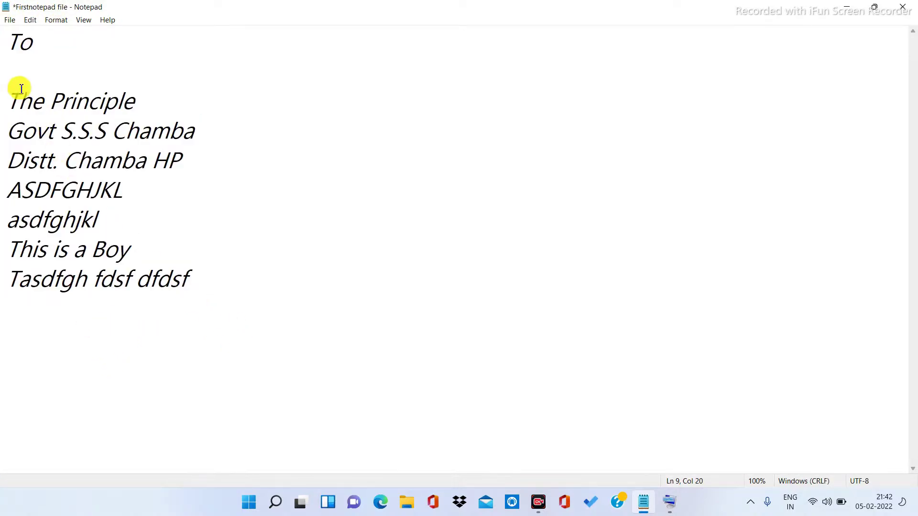
left_click_drag(12, 44, 202, 311)
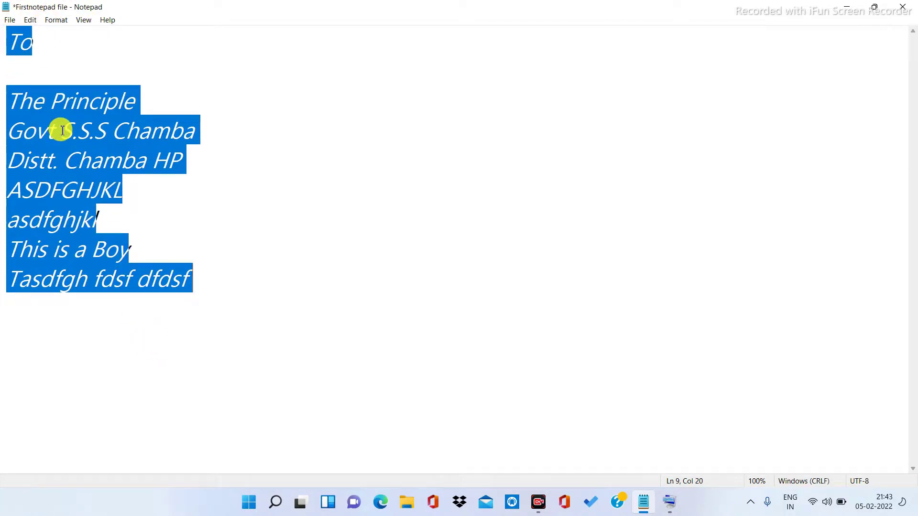
left_click(205, 138)
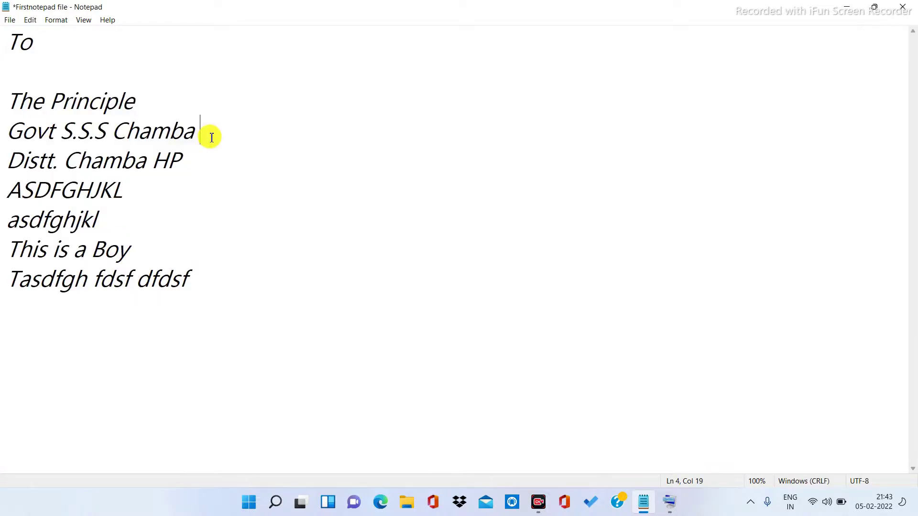
Step: Start a new document, saving the changes to "Firstnotepad file"
left_click(10, 21)
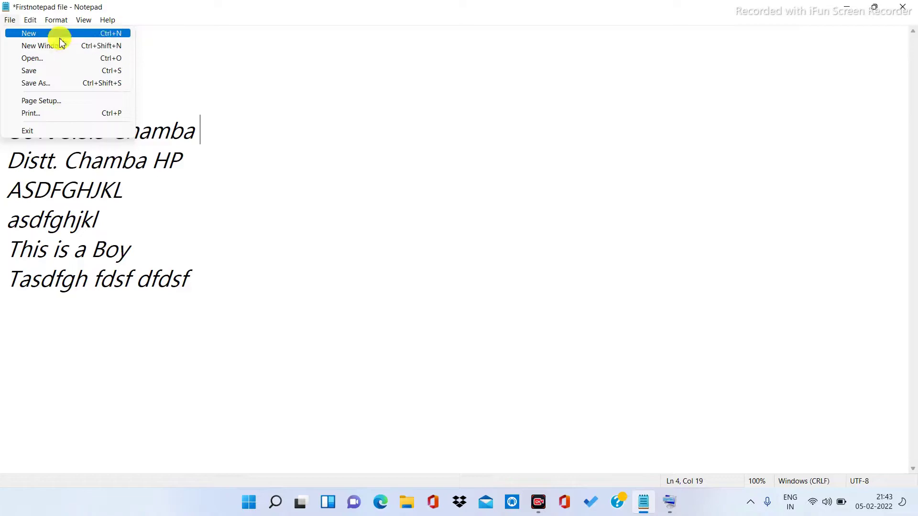
left_click(25, 39)
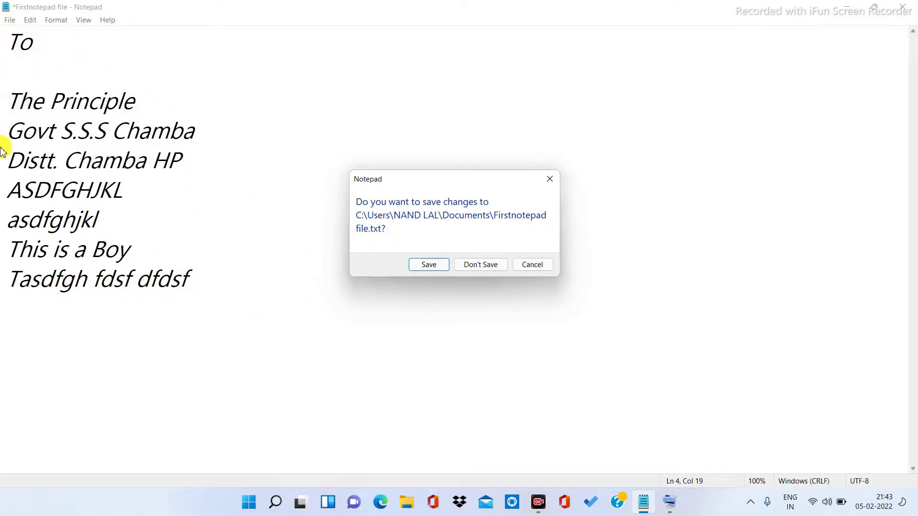
left_click(429, 266)
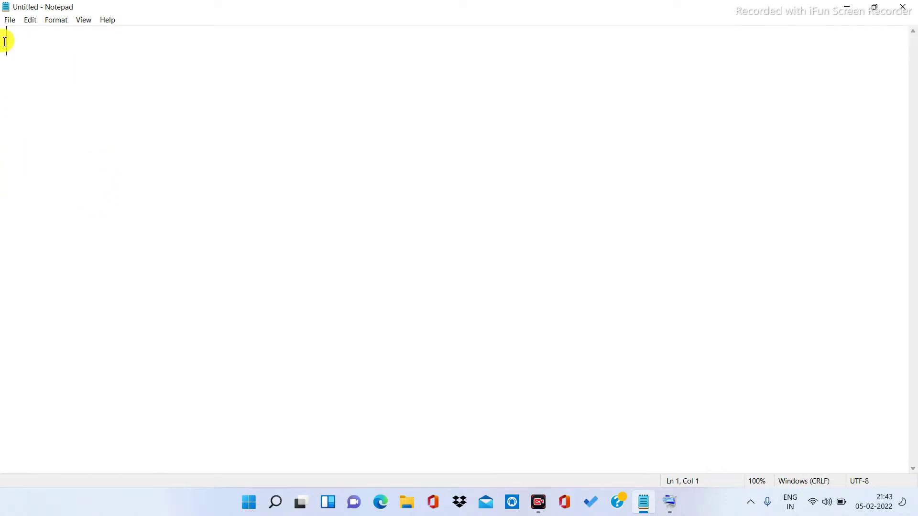
Step: Open an additional empty Notepad window and switch back and forth between the two untitled windows
left_click(11, 21)
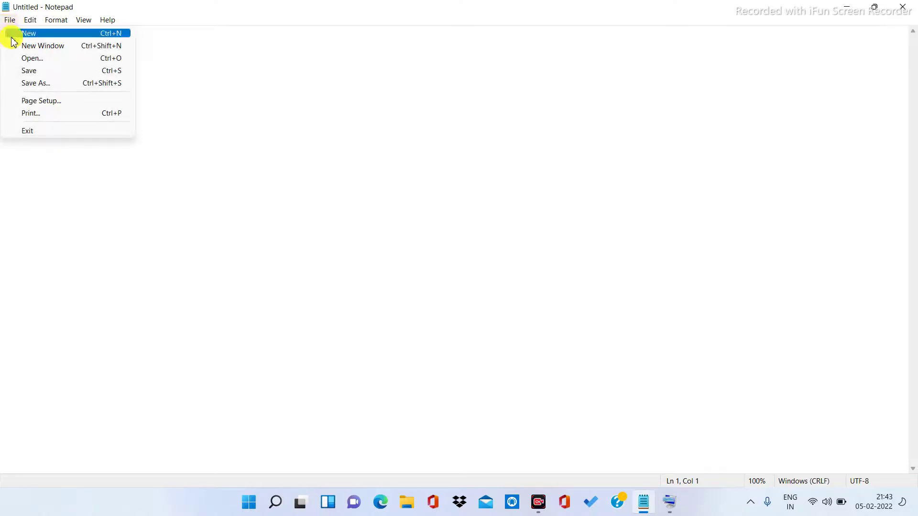
left_click(38, 50)
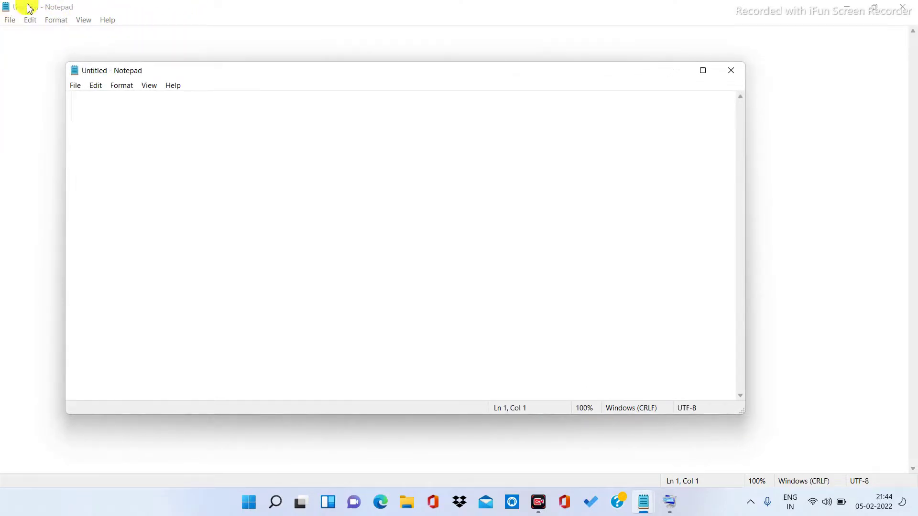
left_click(127, 41)
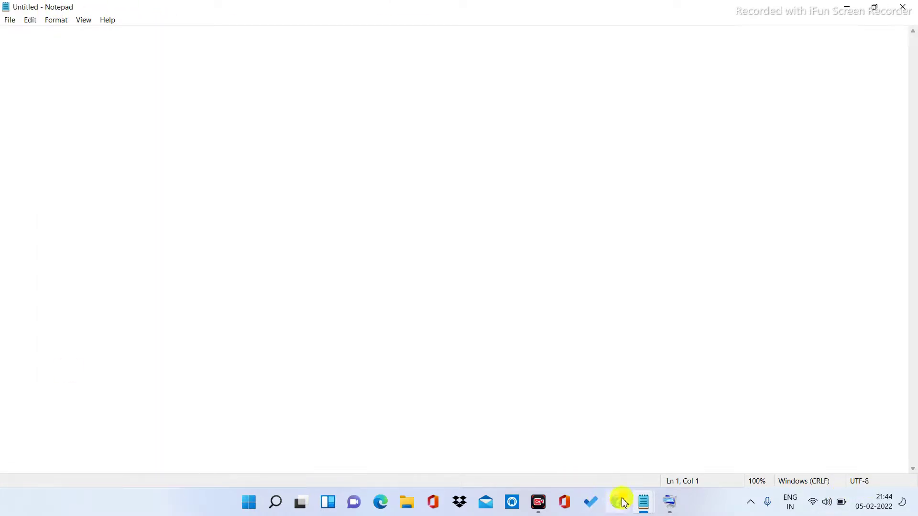
mouse_move(645, 506)
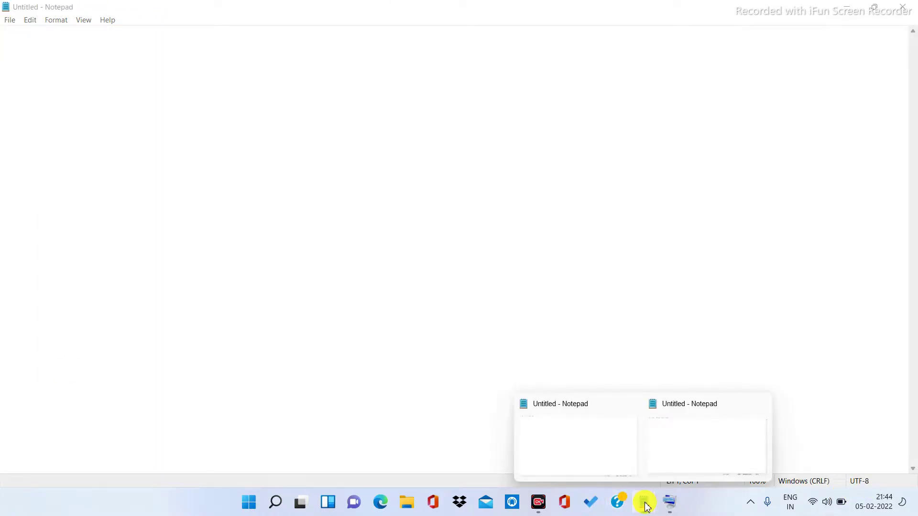
left_click(552, 430)
mouse_move(638, 500)
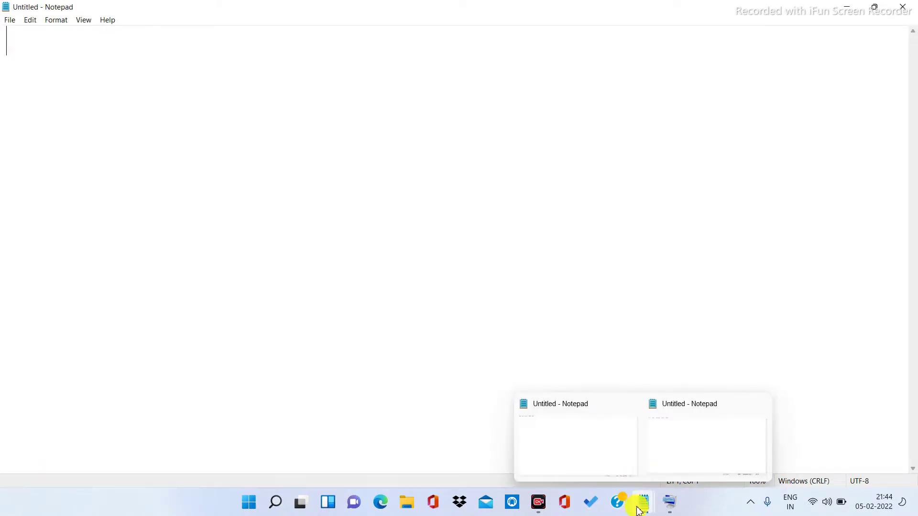
left_click(685, 454)
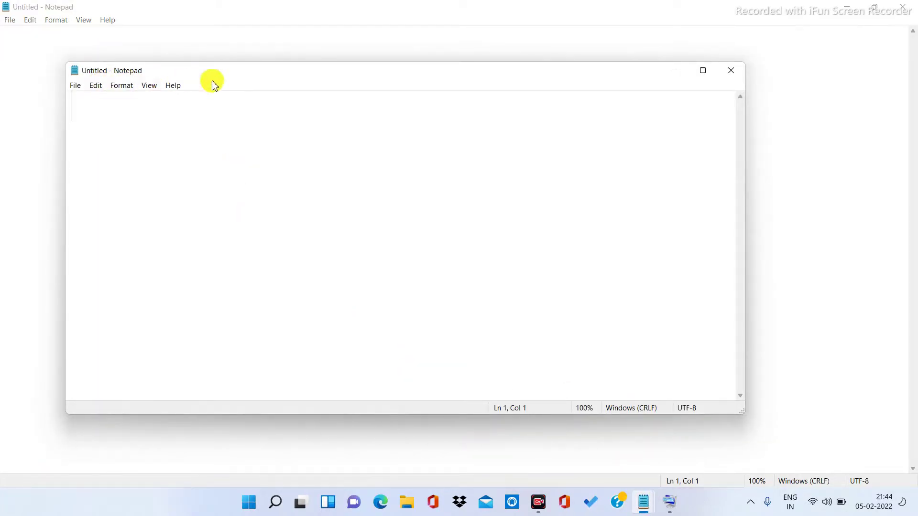
Step: Enter "dfdffdsfd" in the maximized untitled window and "fdsfdsfddfd" in the smaller one, and minimize the smaller window
left_click(41, 45)
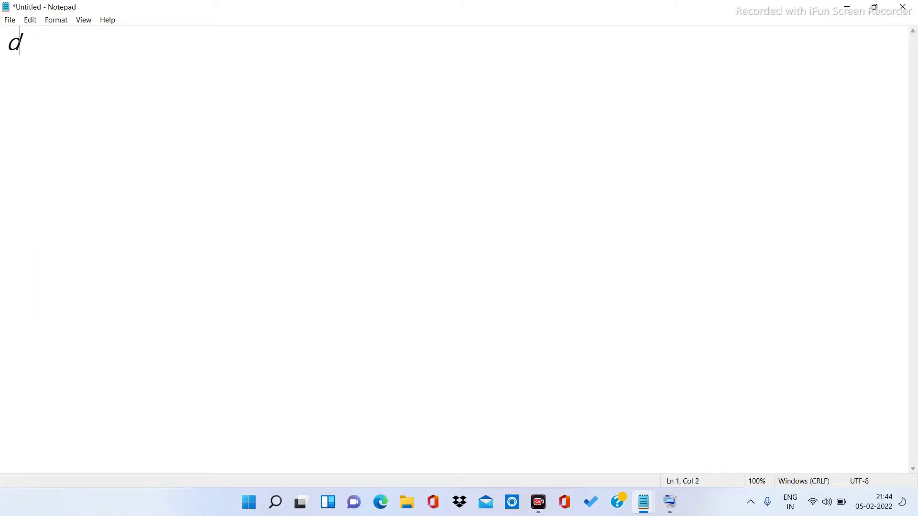
type("fdsfd")
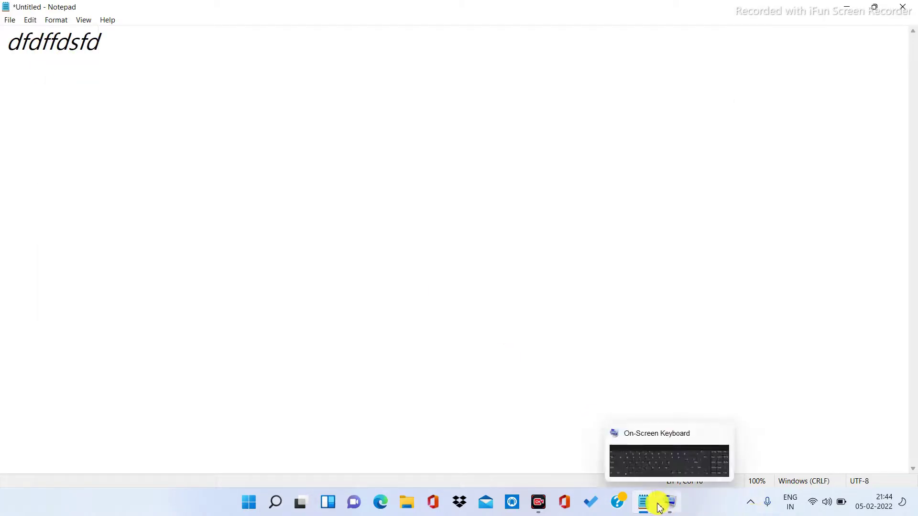
mouse_move(643, 502)
left_click(663, 451)
type("fdsfdsfddfd")
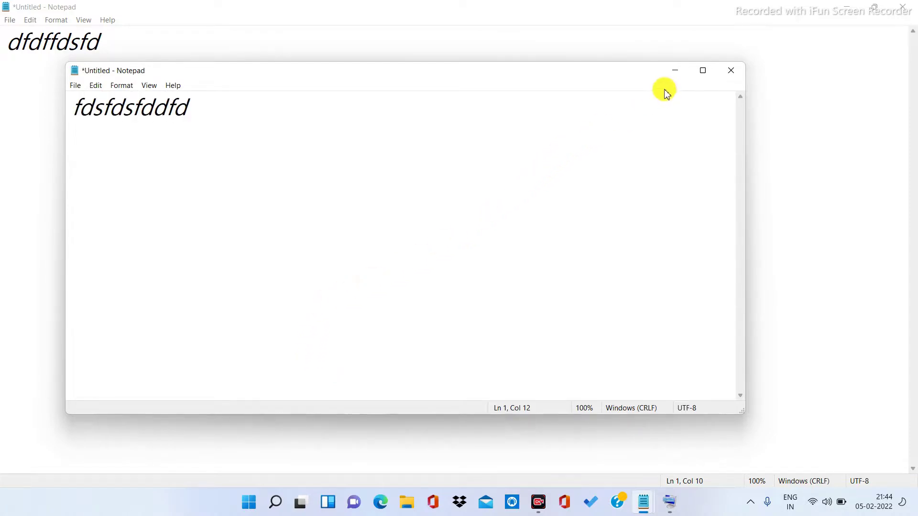
left_click(675, 70)
Step: Open "Firstnotepad file" from the Documents folder, discarding the untitled document's changes
left_click(10, 19)
left_click(28, 57)
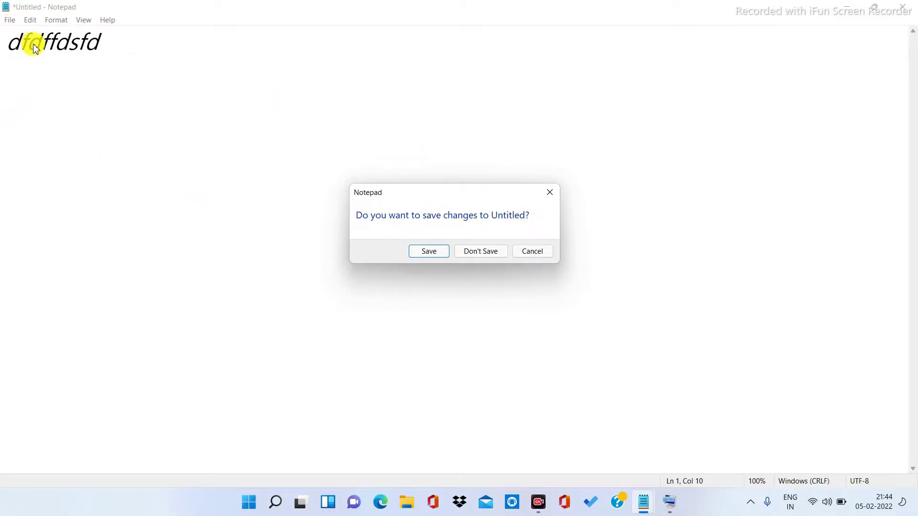
left_click(484, 258)
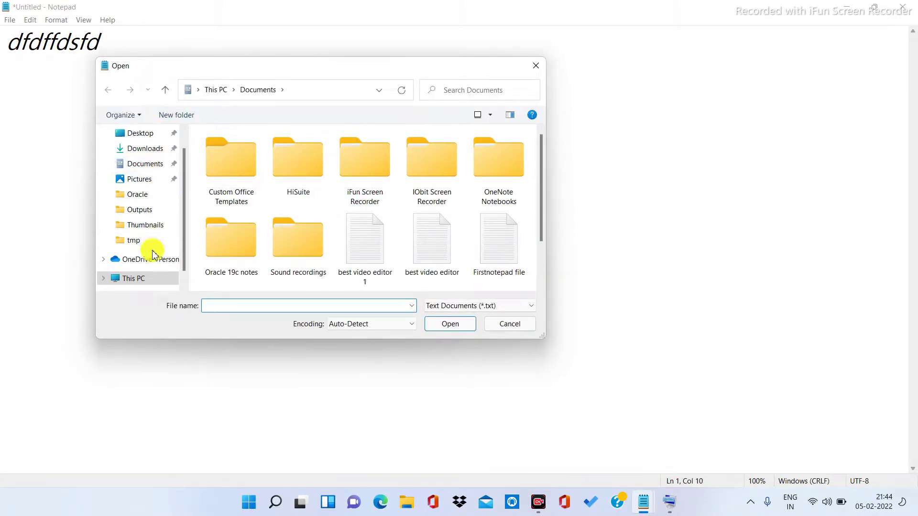
left_click(151, 168)
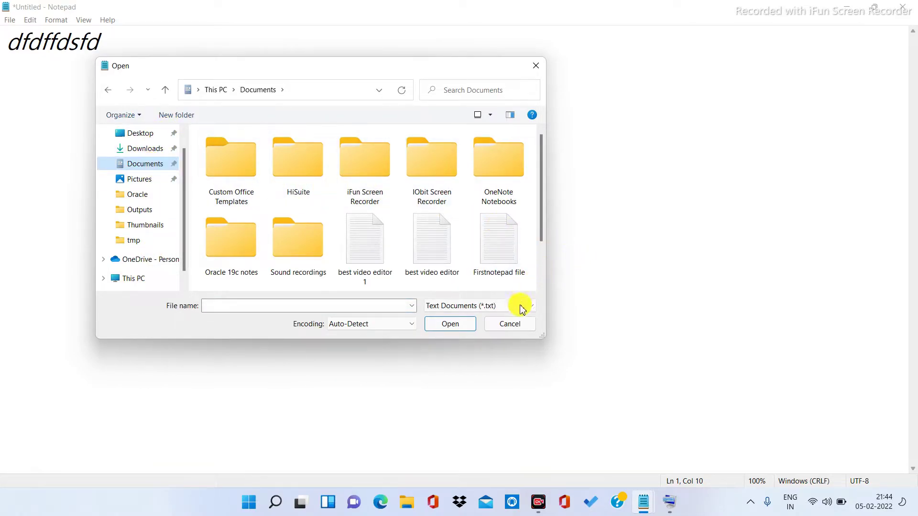
left_click(500, 238)
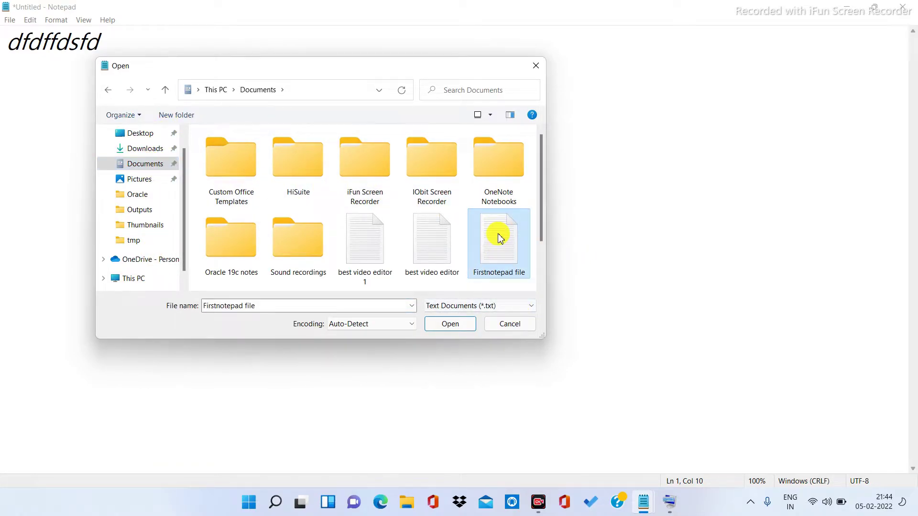
left_click(450, 324)
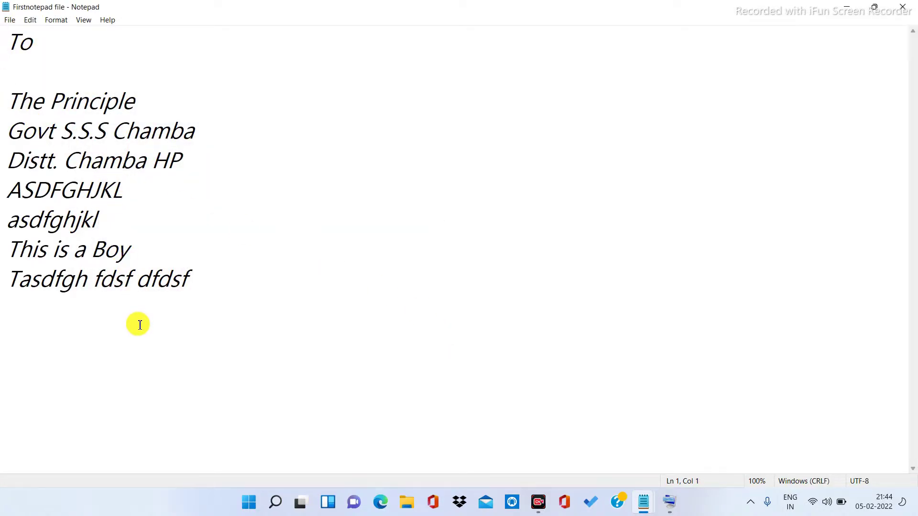
Step: Add the lines "fdsfdsfdsfdsghgh", "hgfhhgfh" and "jkjhkjkhjk" at the end of the document and save the file
left_click(8, 21)
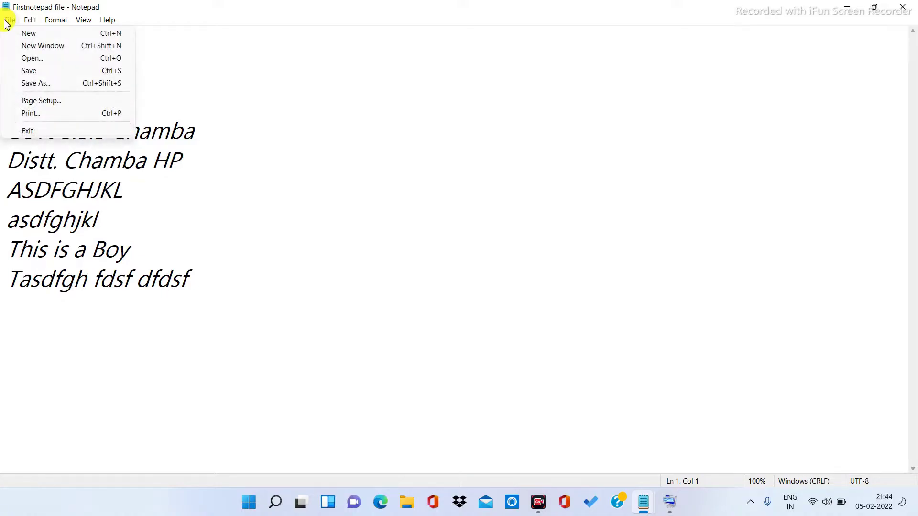
left_click(35, 72)
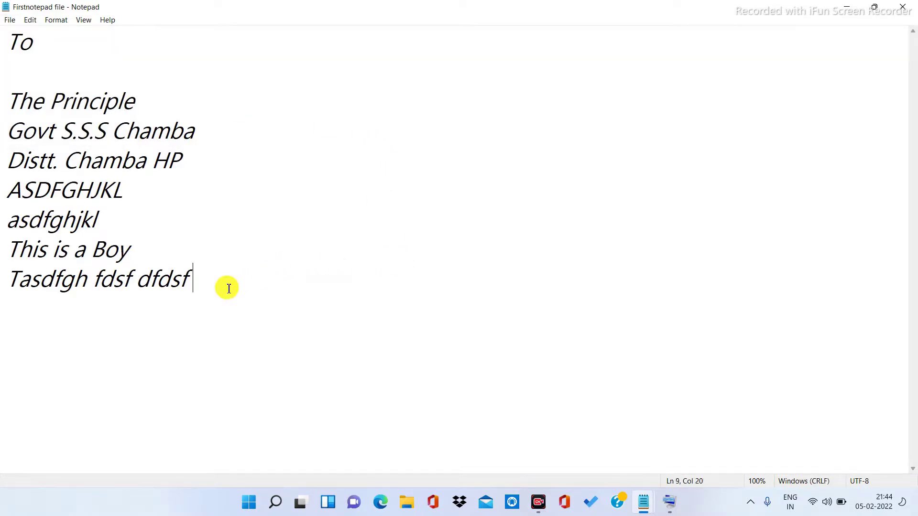
key("Return")
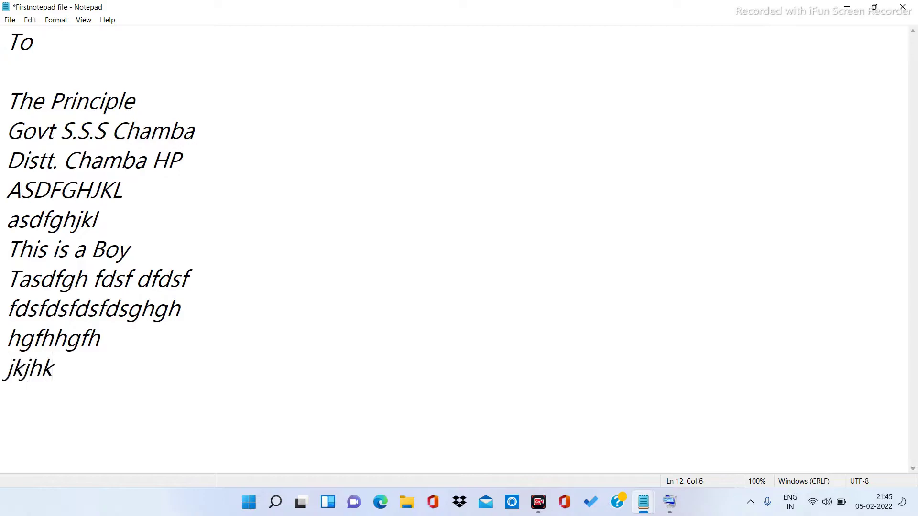
left_click(10, 19)
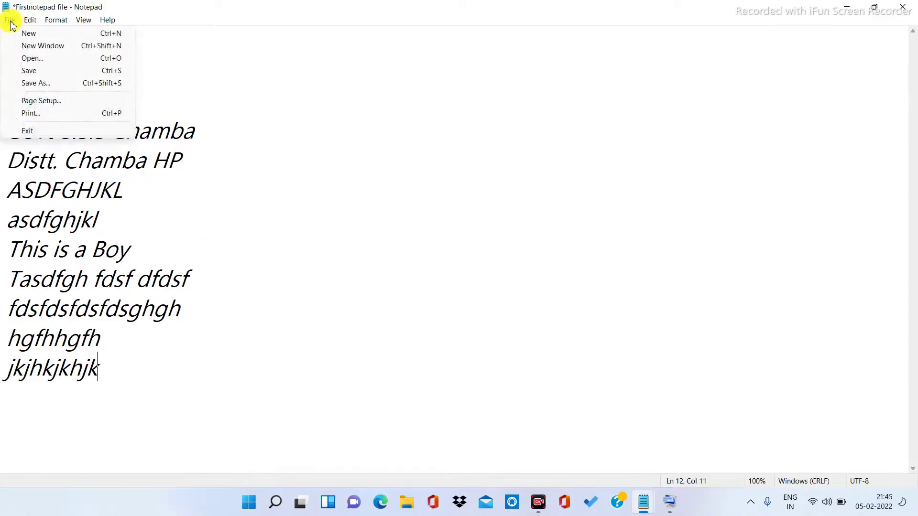
left_click(33, 71)
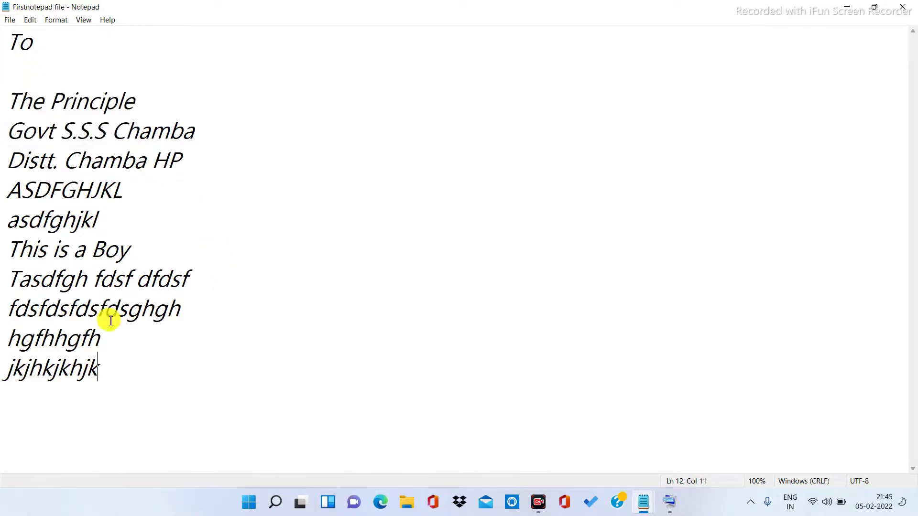
Step: Highlight the text from the "Tasdfgh" line to the end, save the file again, and highlight the whole text
left_click(162, 241)
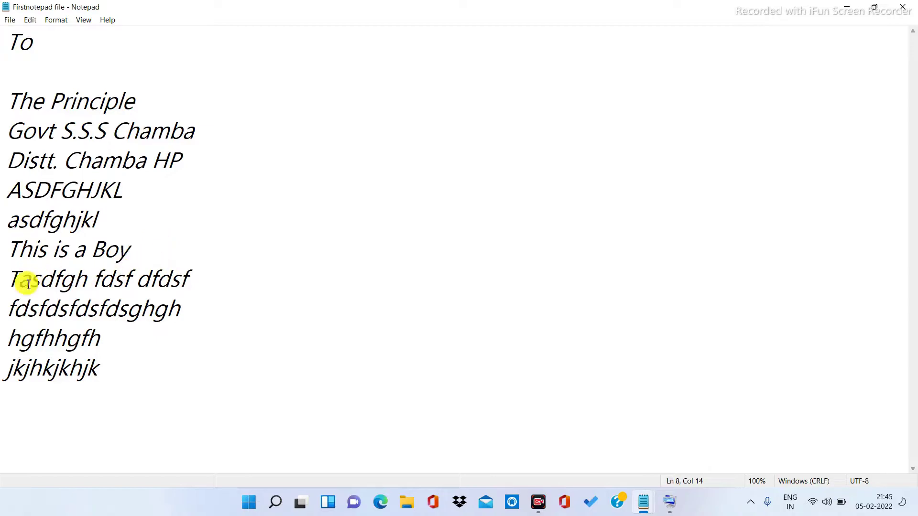
left_click_drag(18, 279, 129, 371)
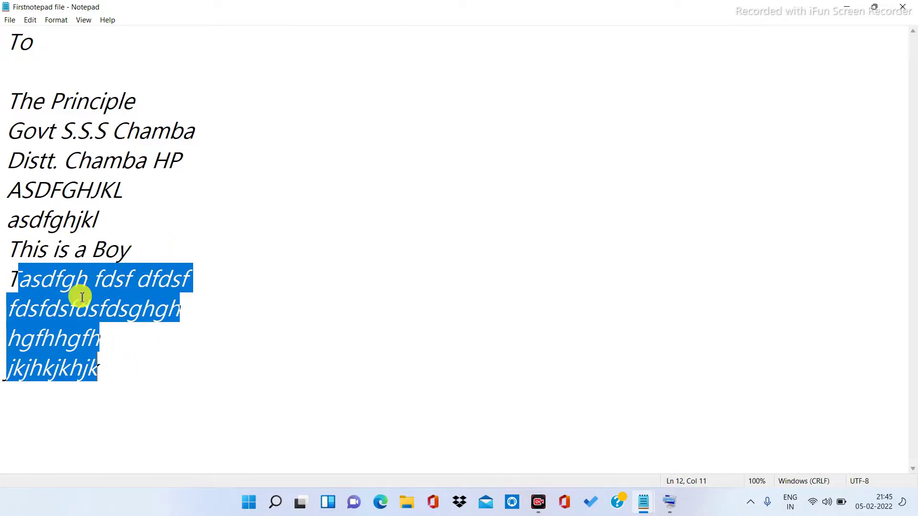
left_click(10, 22)
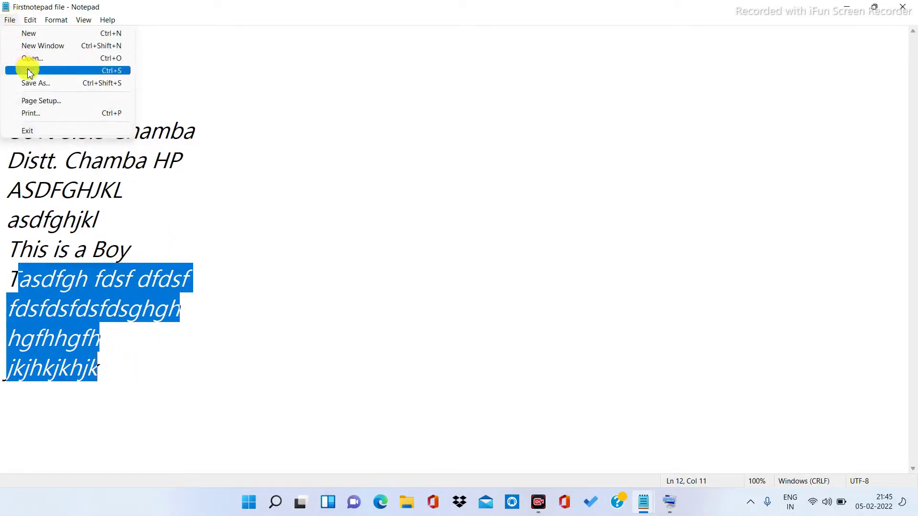
left_click(28, 70)
left_click_drag(122, 375, 11, 26)
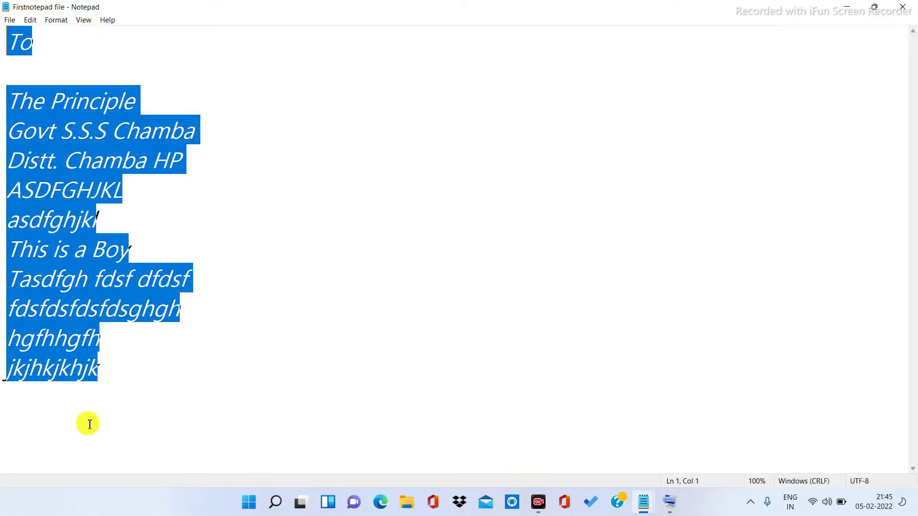
Step: Add the lines "gfdgfdgf" and "hghjfghgfh" below the last line and save the file
left_click(125, 387)
key("Return")
type("gfdgfdgf")
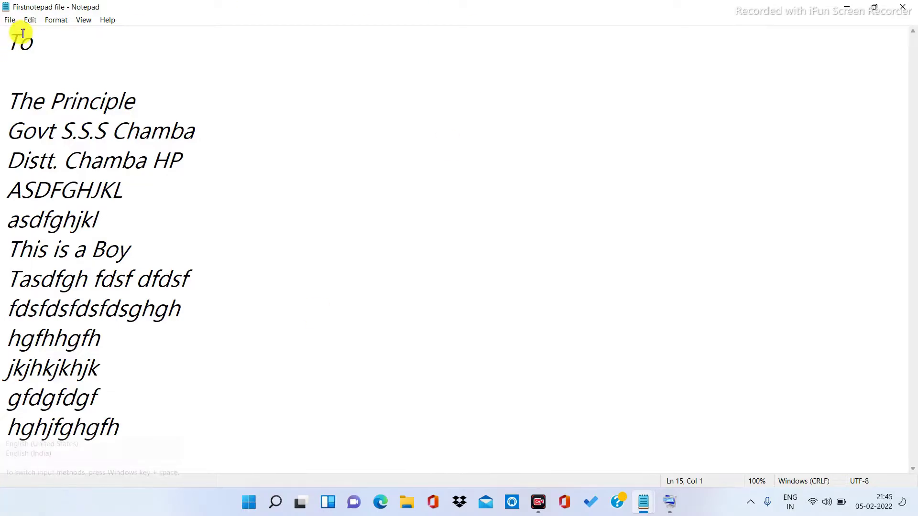
left_click(10, 19)
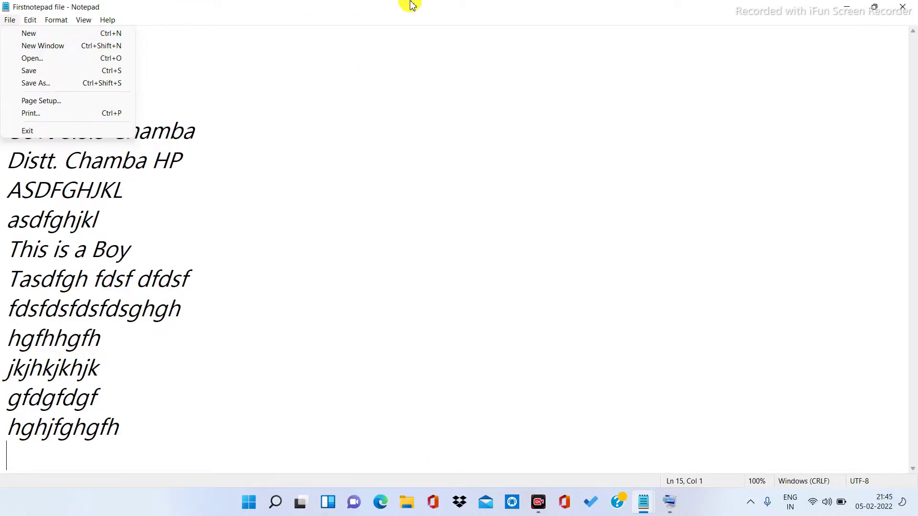
left_click(56, 20)
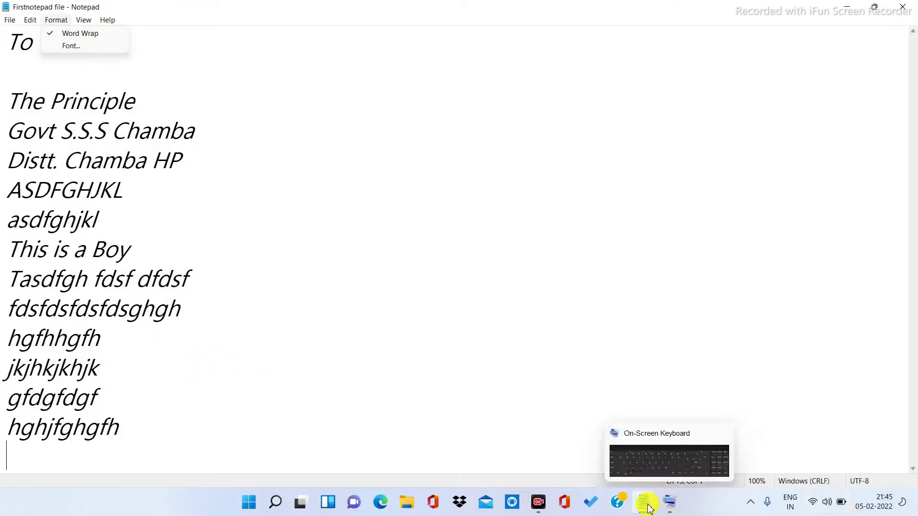
Step: Add the line "dgdgfdgfdg" at the end of the document and save it with the On-Screen Keyboard, which is minimized again
left_click(669, 501)
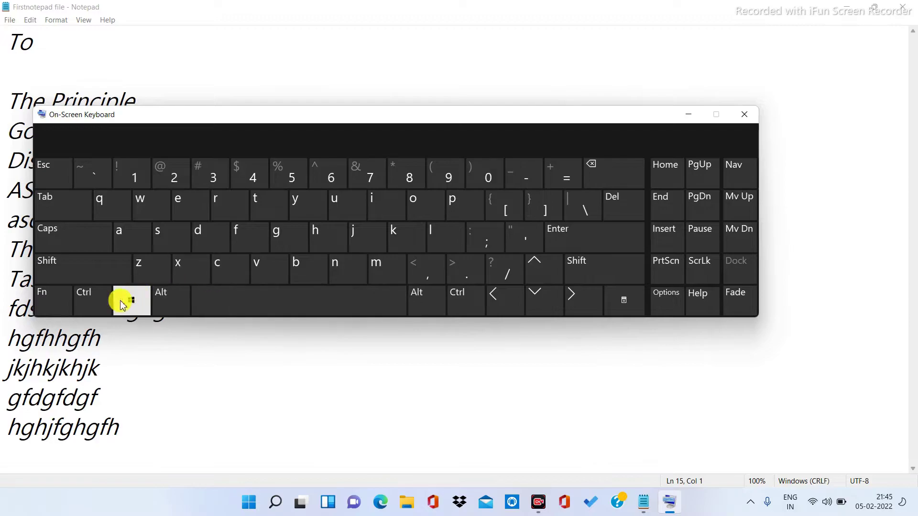
left_click(93, 300)
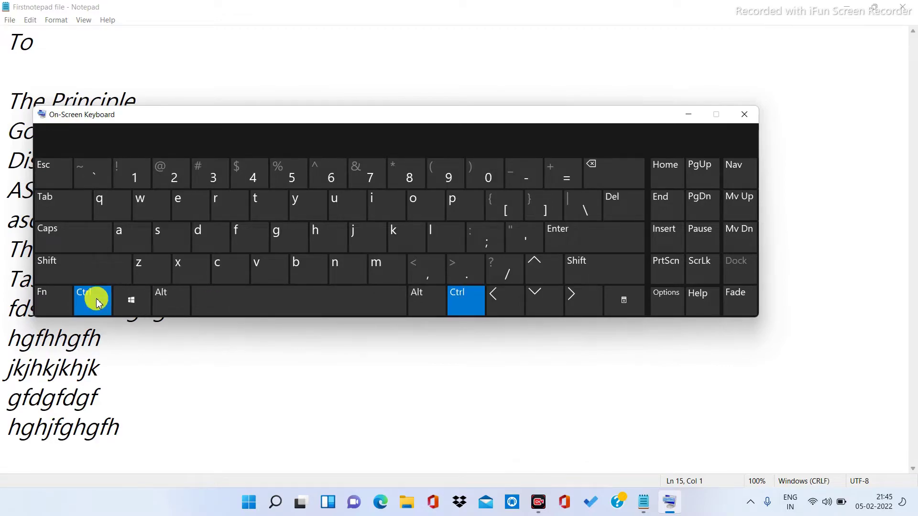
left_click(158, 248)
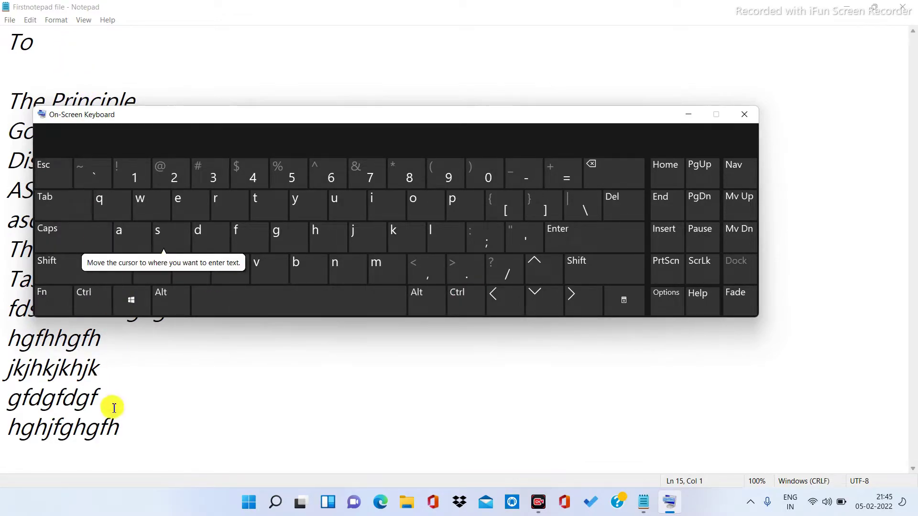
left_click(135, 432)
key("Return")
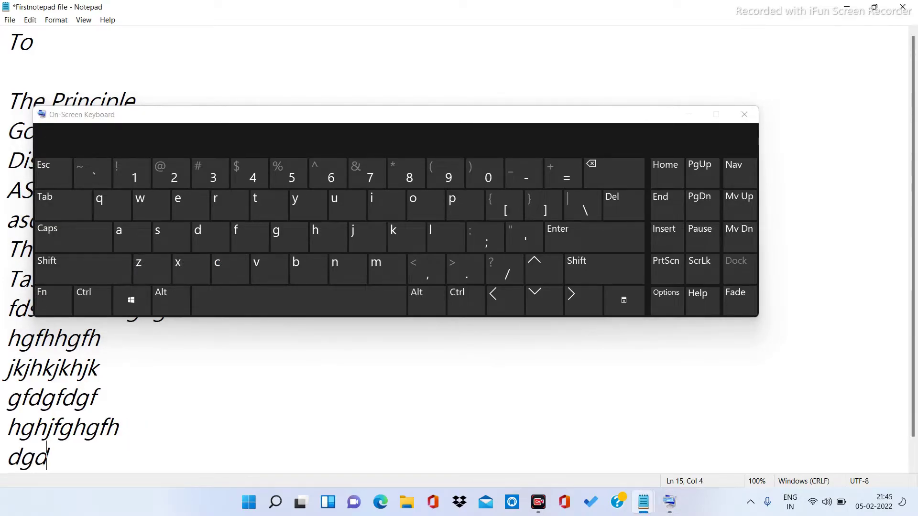
left_click(88, 299)
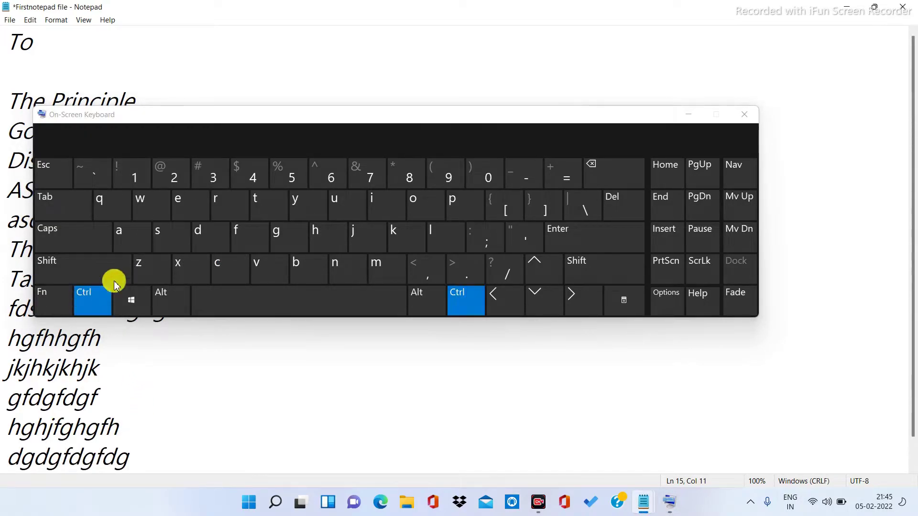
left_click(165, 242)
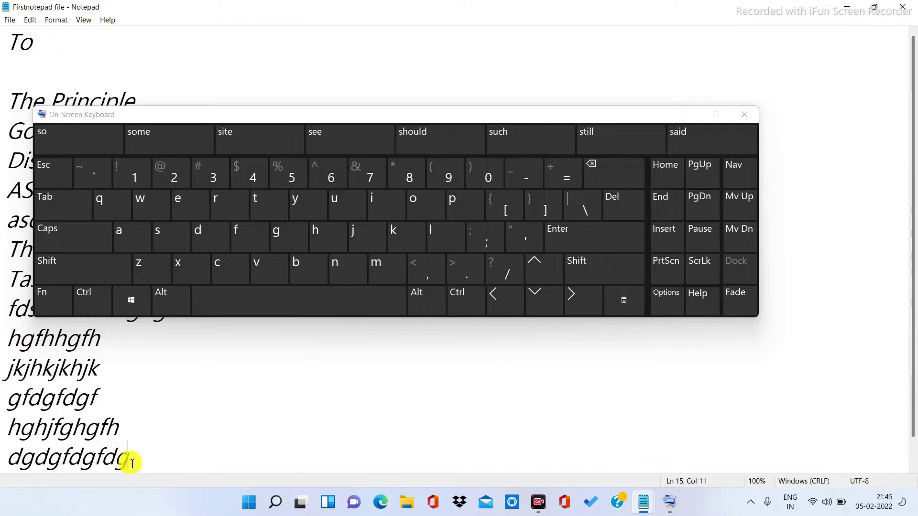
left_click(688, 115)
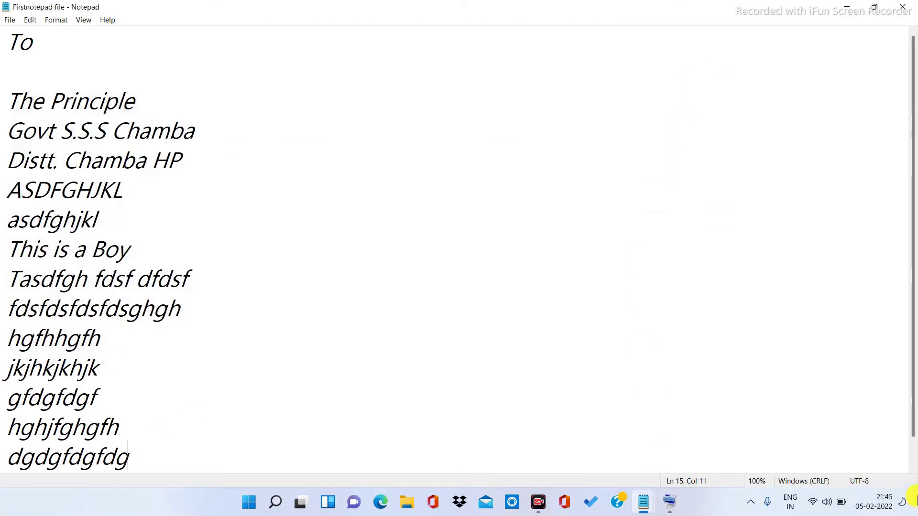
Step: Highlight the whole text from "To" through "dgdgfdgfdg" and clear the selection
left_click(9, 19)
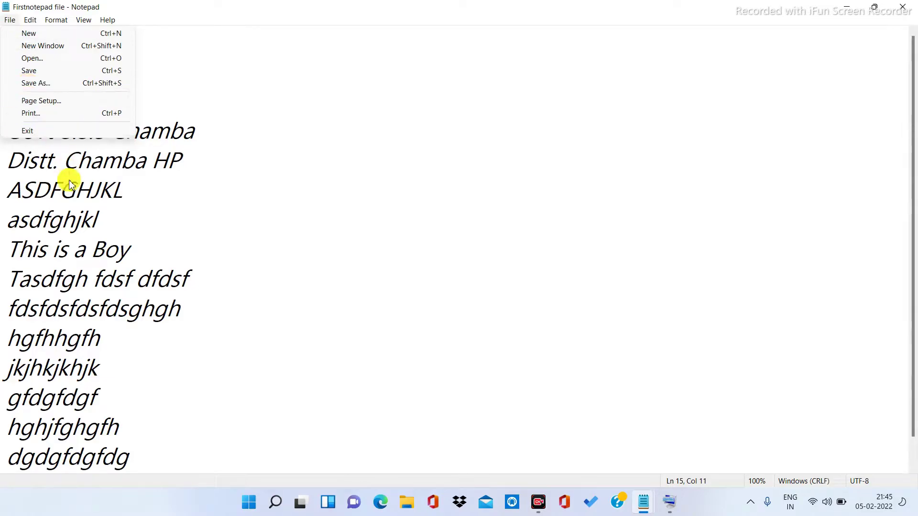
left_click(227, 224)
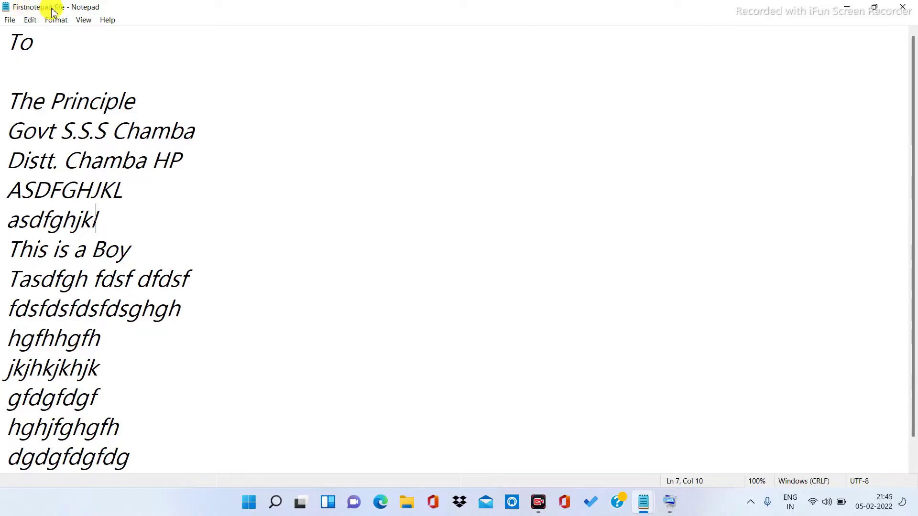
left_click_drag(5, 39, 119, 485)
left_click(236, 395)
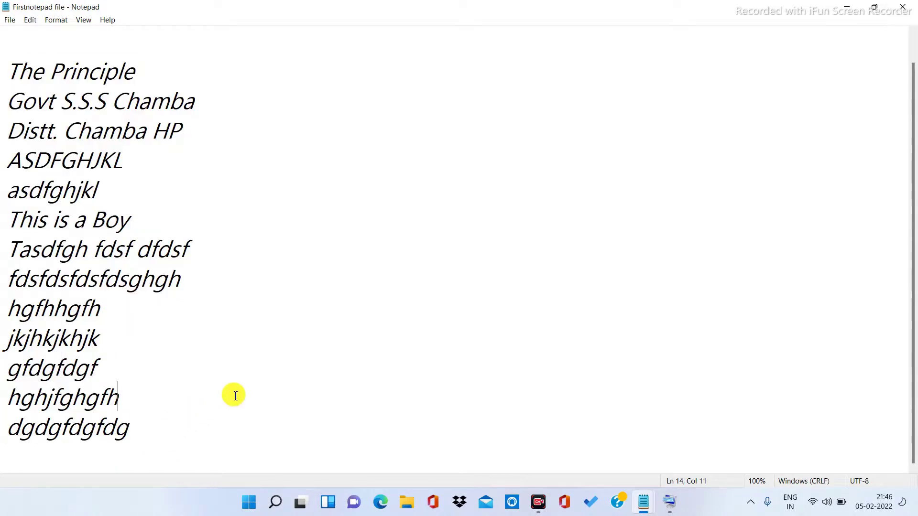
scroll(19, 96, "up", 1)
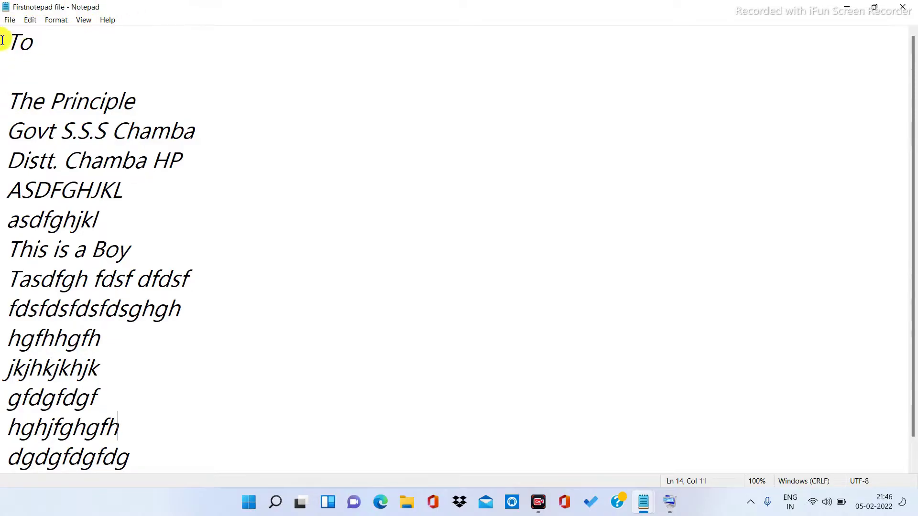
left_click_drag(9, 42, 145, 460)
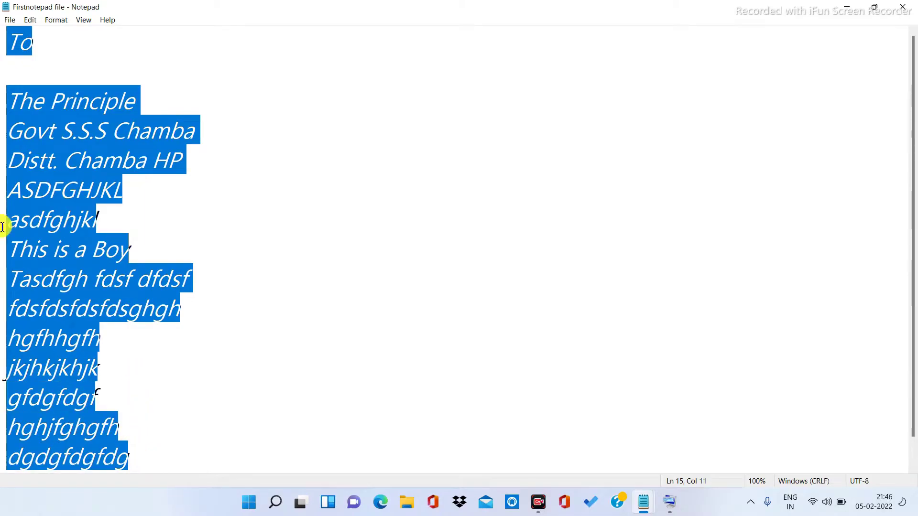
left_click(357, 158)
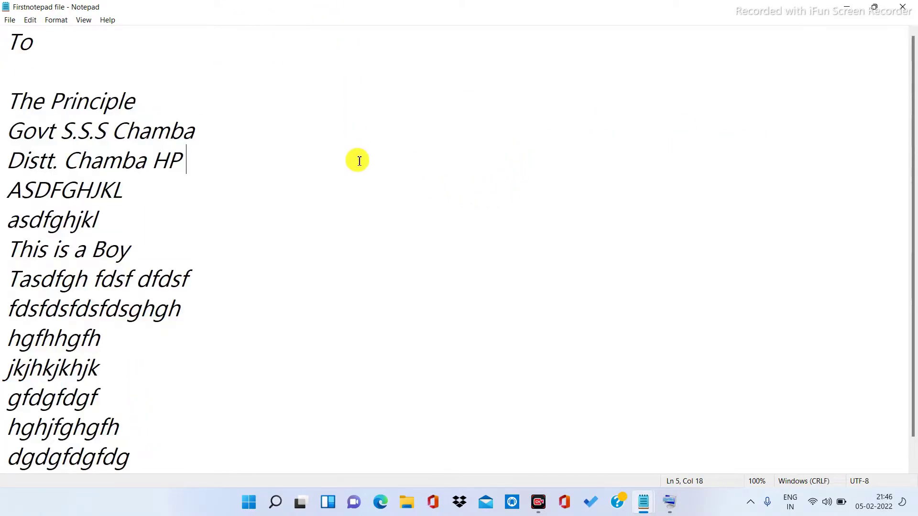
Step: Save a copy of the document as "second notepad file" in the Documents folder
left_click(8, 20)
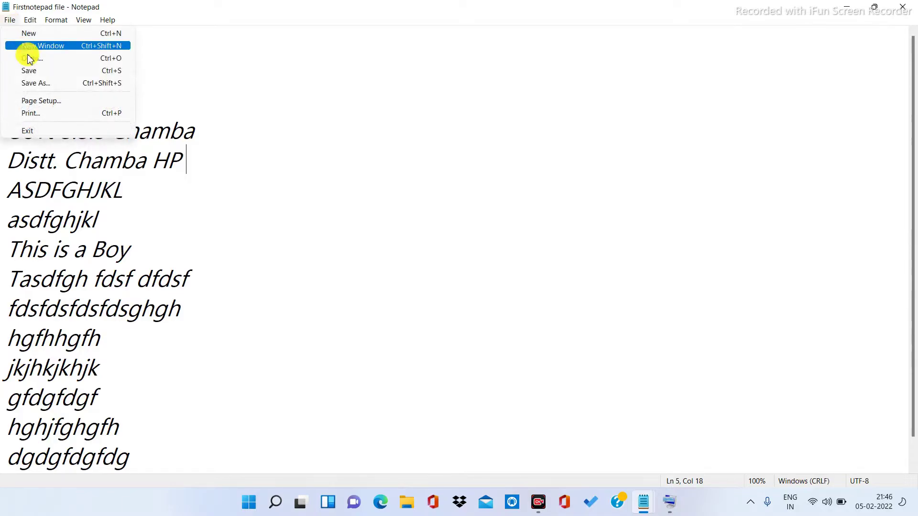
left_click(47, 83)
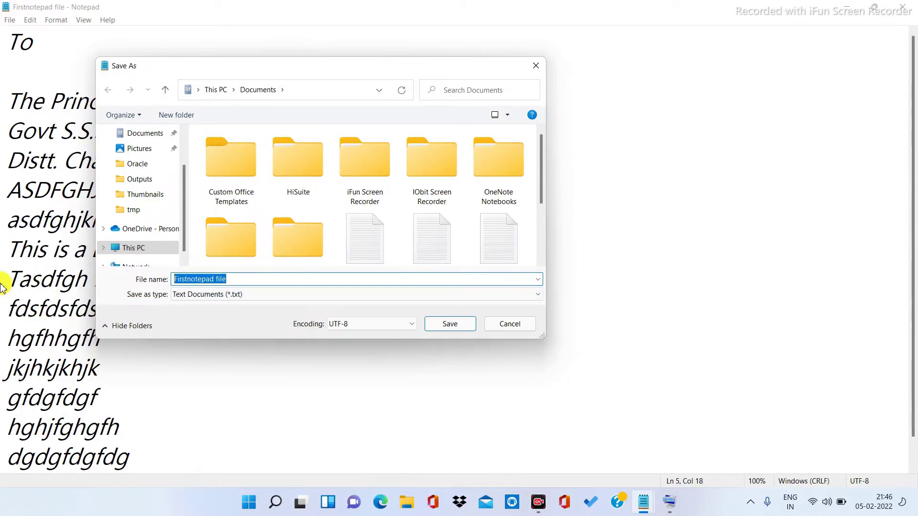
type("secon")
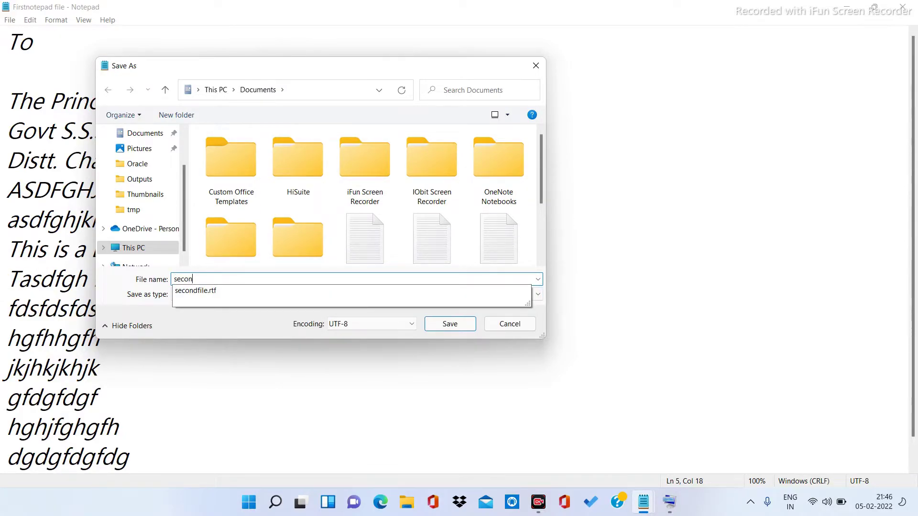
type("d notepad file")
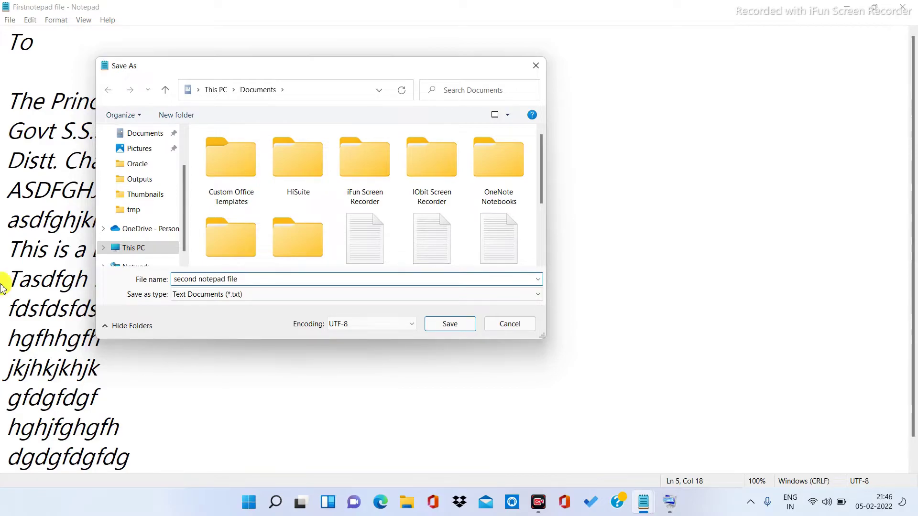
left_click(444, 325)
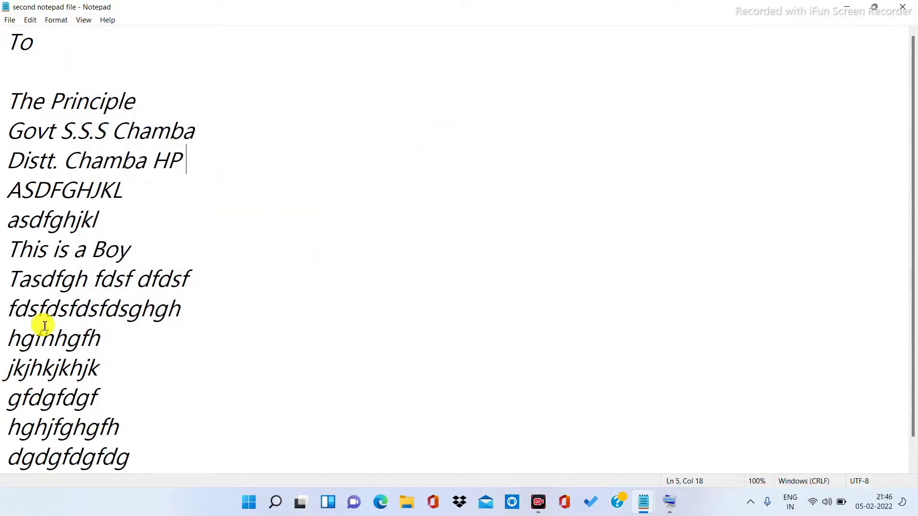
Step: Add the line "123456789" at the end of the second notepad file and save it
left_click(18, 43)
left_click(125, 459)
key("Return")
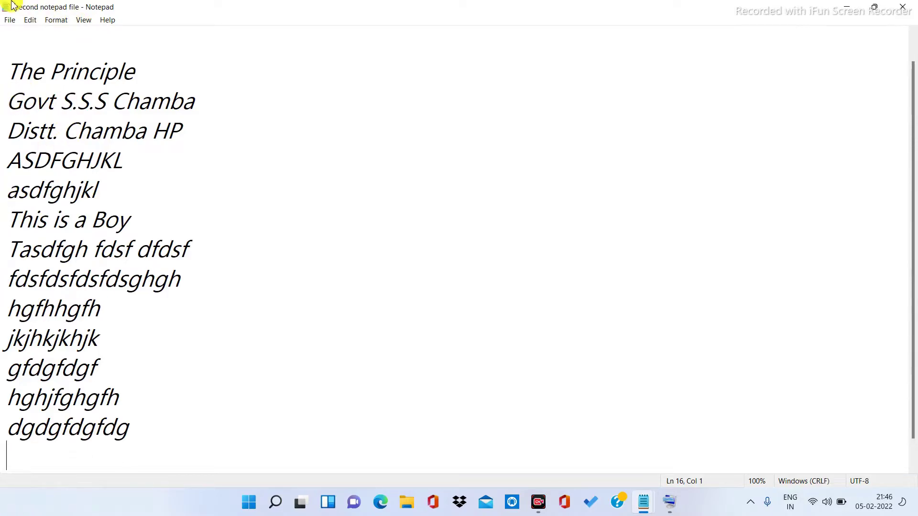
type("123456789")
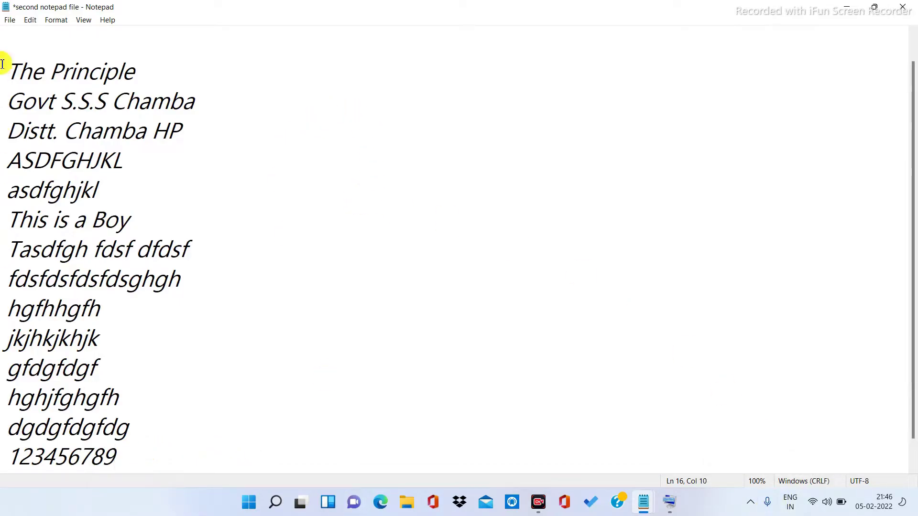
left_click(10, 21)
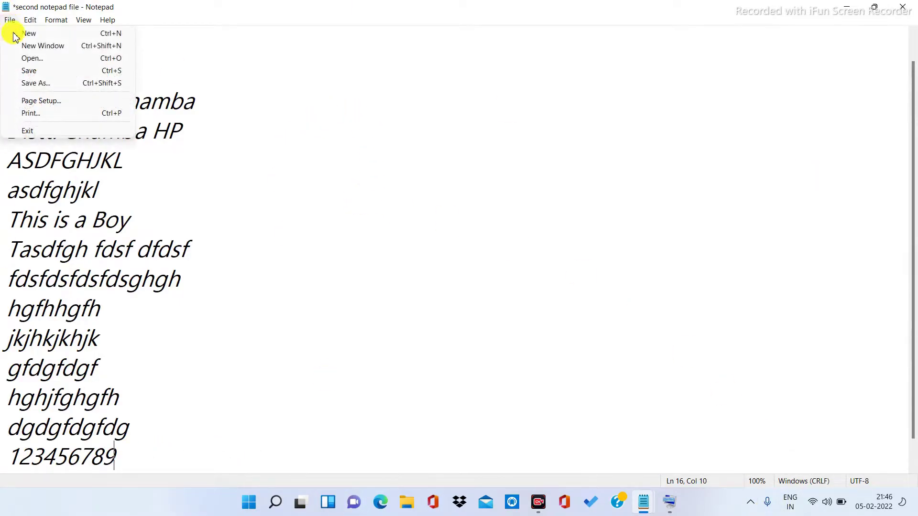
left_click(26, 72)
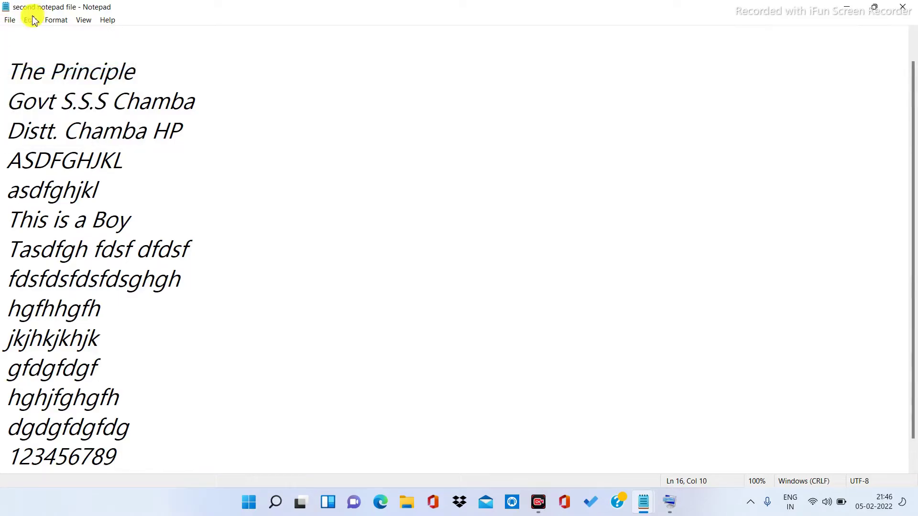
Step: Close the document and open "Firstnotepad file" from the Documents folder in File Explorer to check its text
left_click(896, 6)
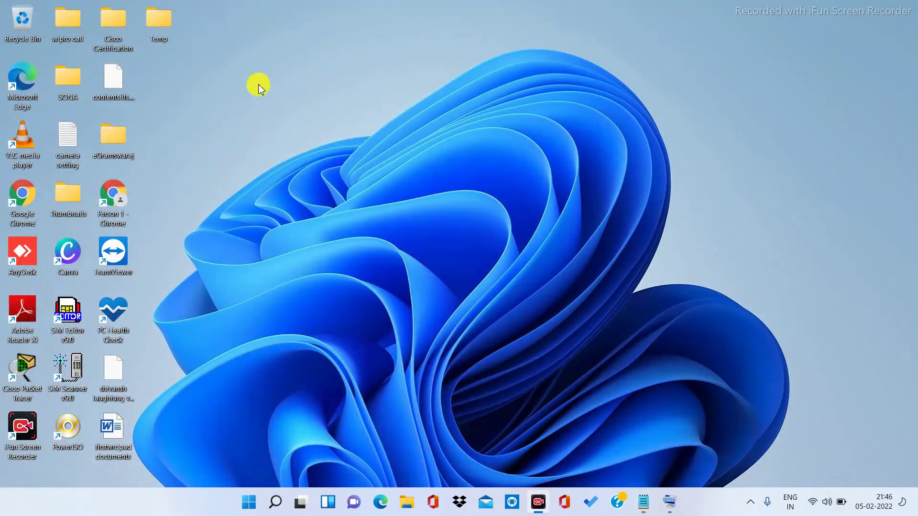
left_click(407, 503)
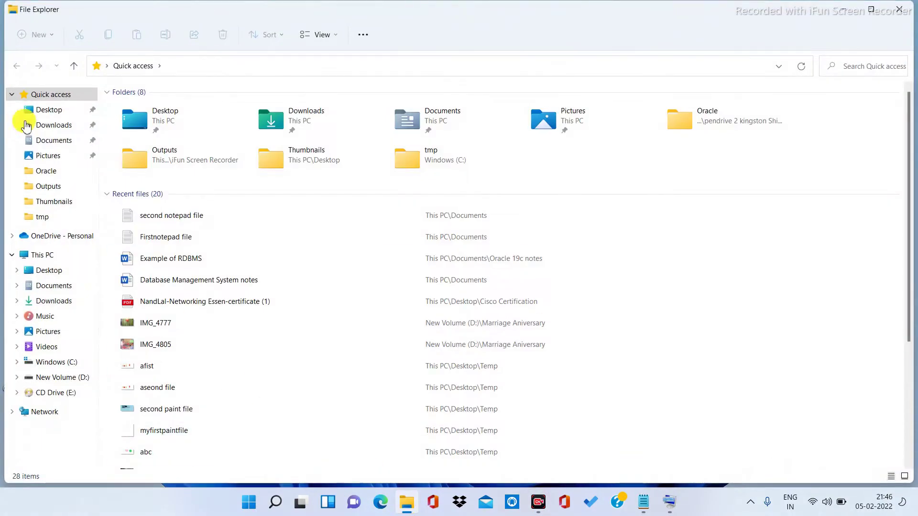
left_click(53, 142)
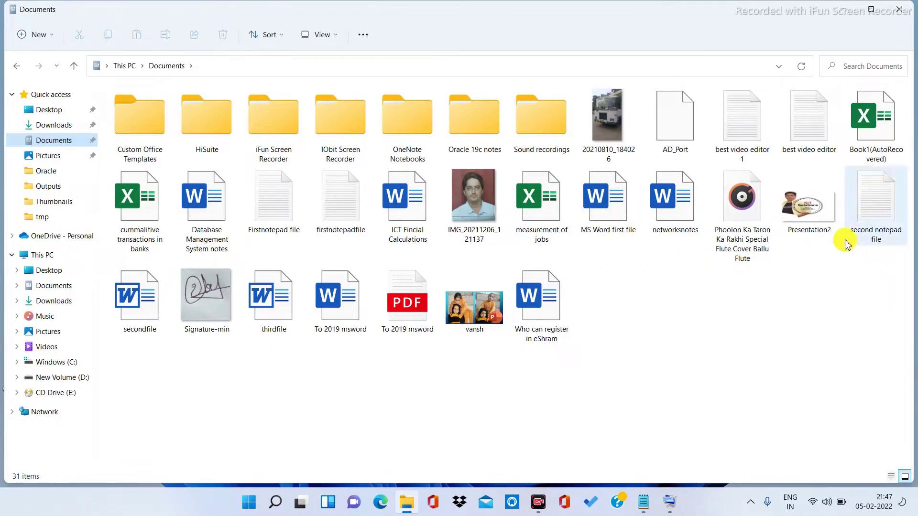
double_click(266, 217)
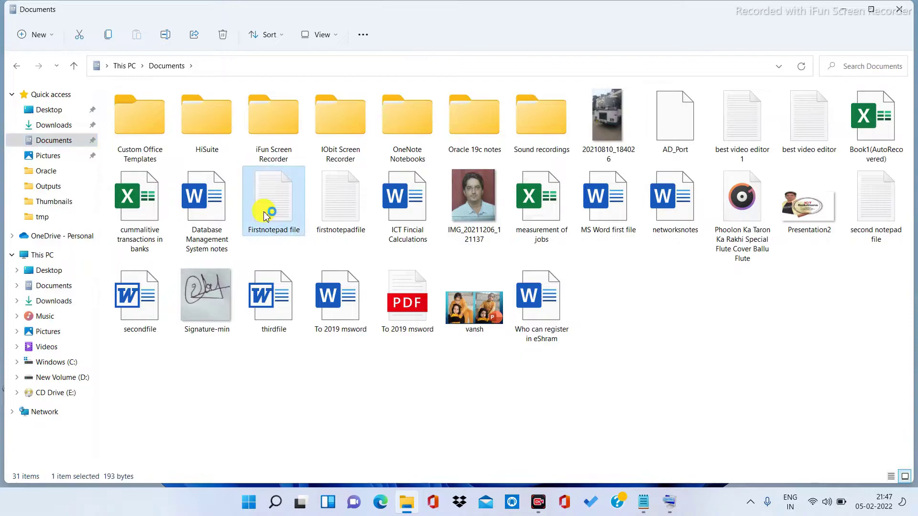
scroll(348, 252, "down", 2)
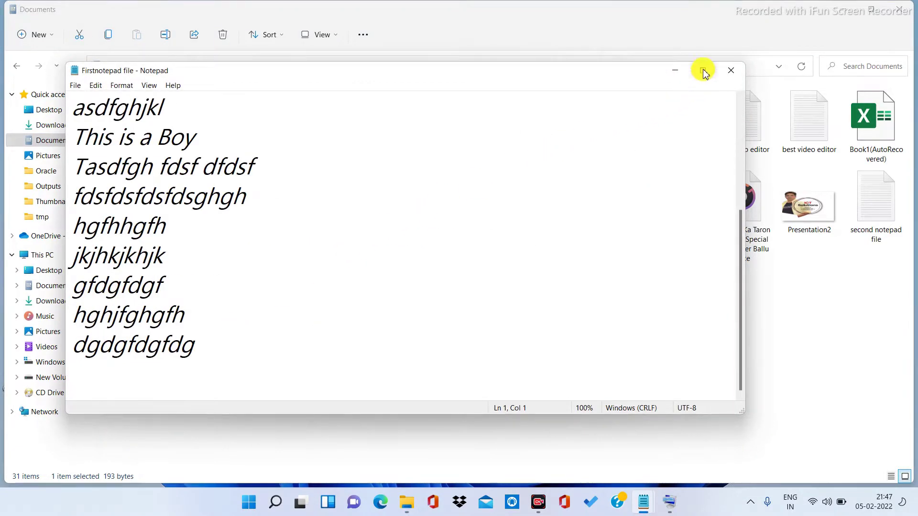
left_click(703, 70)
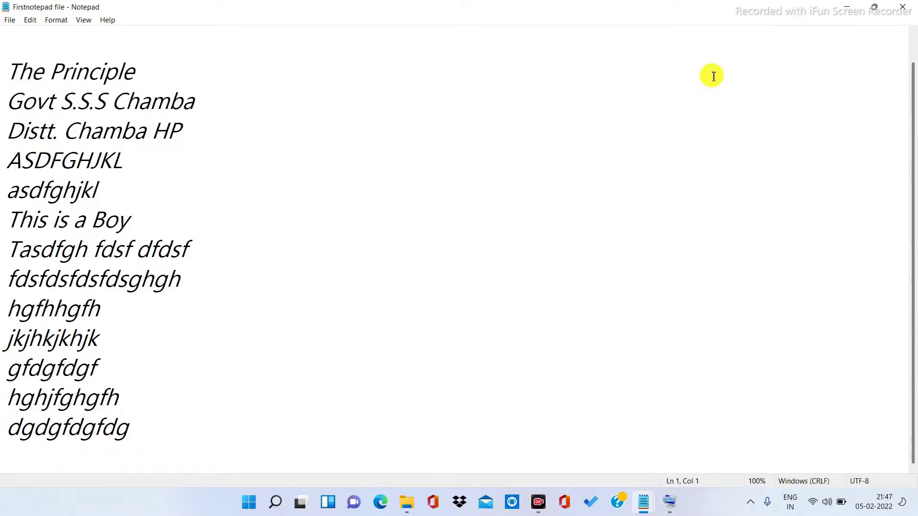
left_click(875, 6)
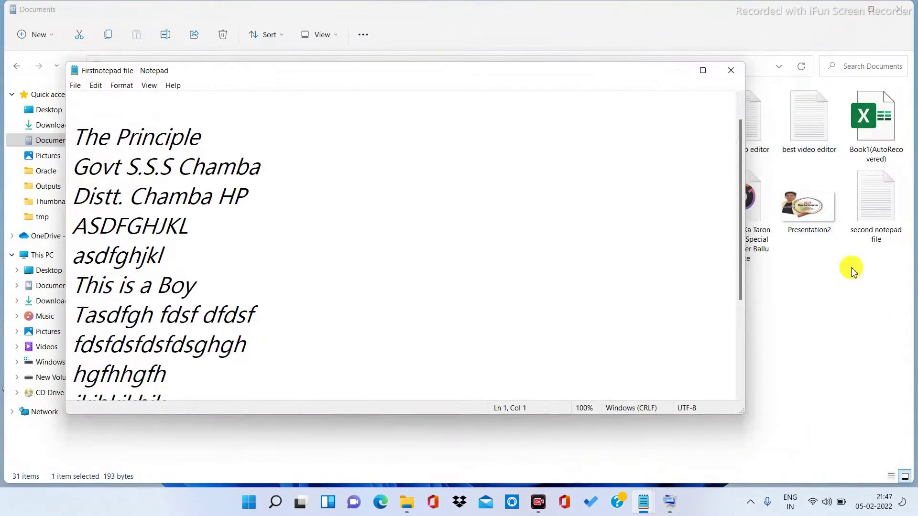
Step: Open "second notepad file" from the Documents folder and view its last lines in a maximized window
double_click(877, 199)
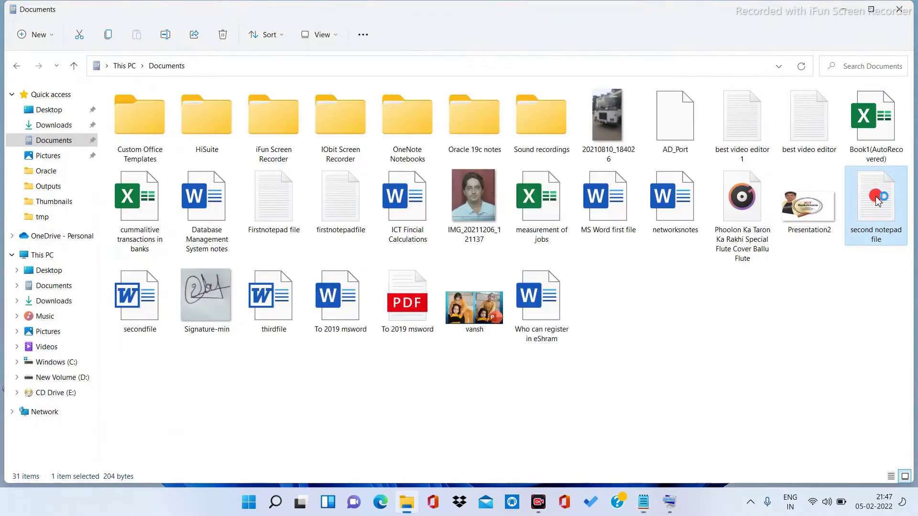
scroll(204, 337, "down", 2)
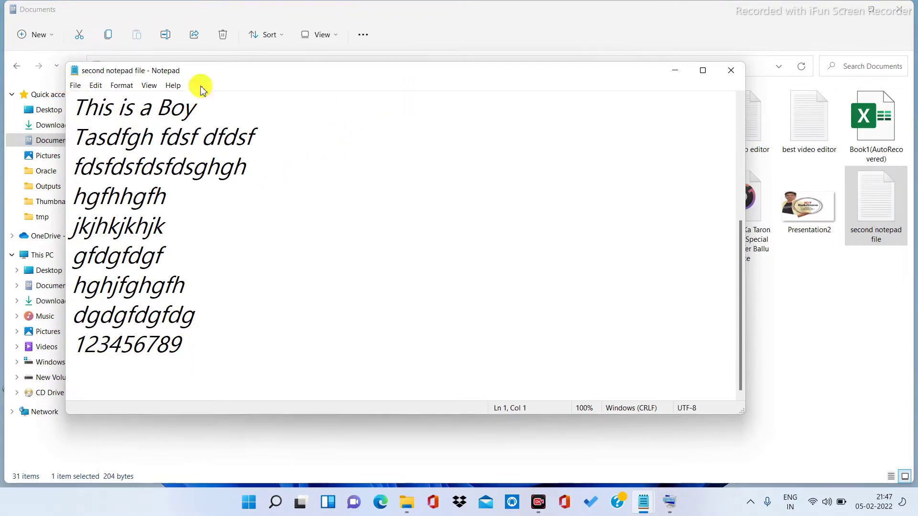
left_click(703, 70)
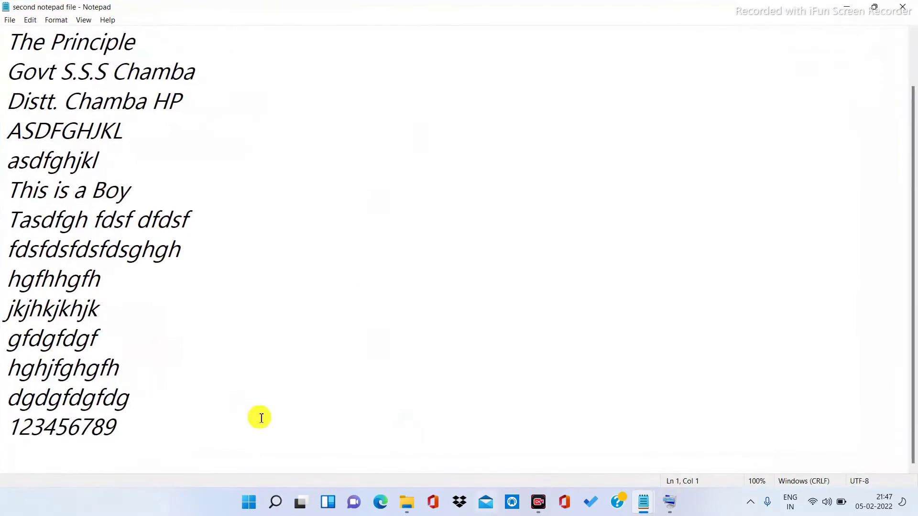
Step: Look at the paper, orientation, margin, header and footer options in Page Setup and cancel the dialog
left_click(10, 20)
left_click(42, 101)
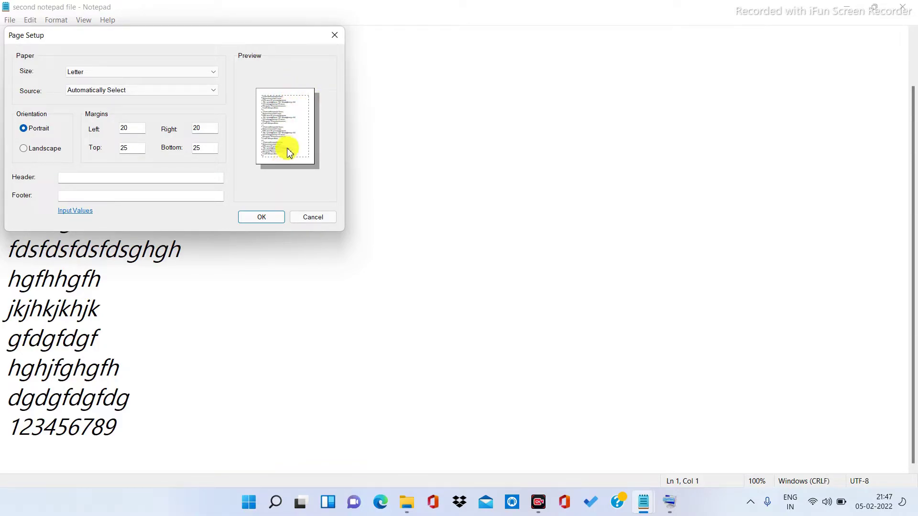
left_click(303, 221)
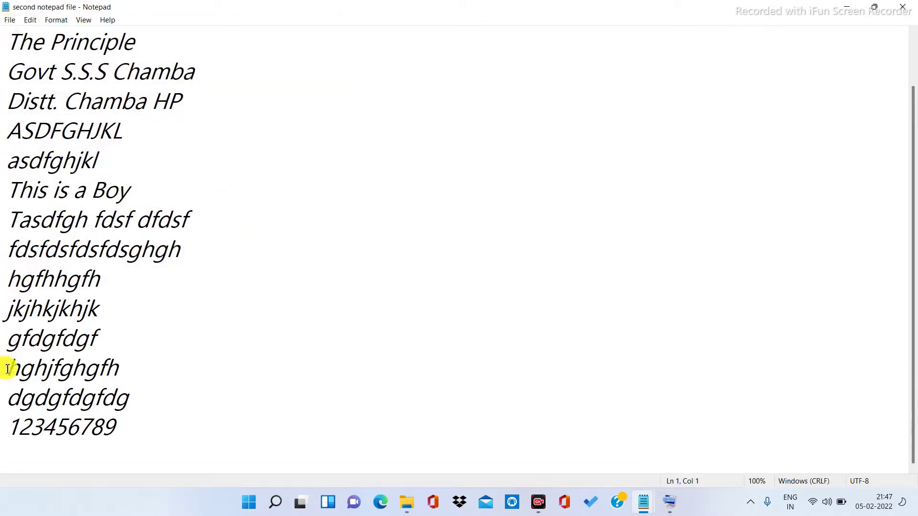
Step: Set the left and right page margins to 30 in Page Setup and confirm the dialog
left_click(10, 23)
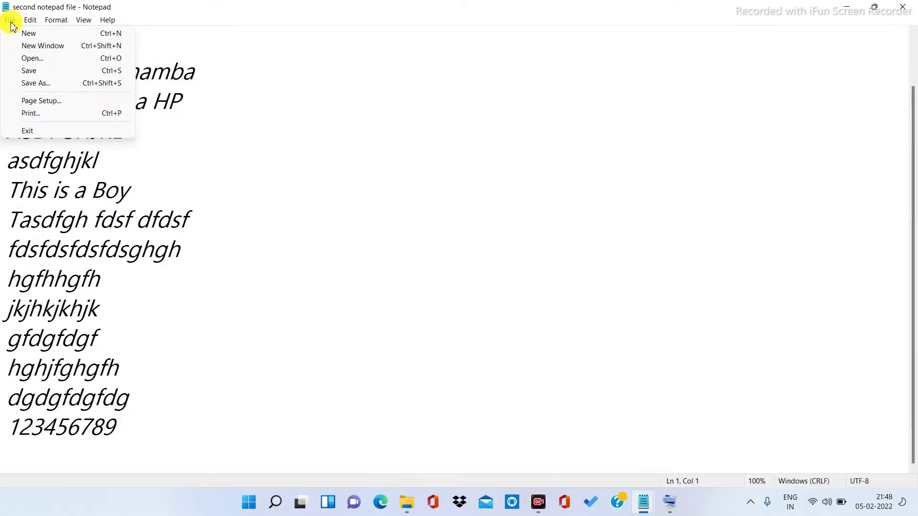
left_click(33, 99)
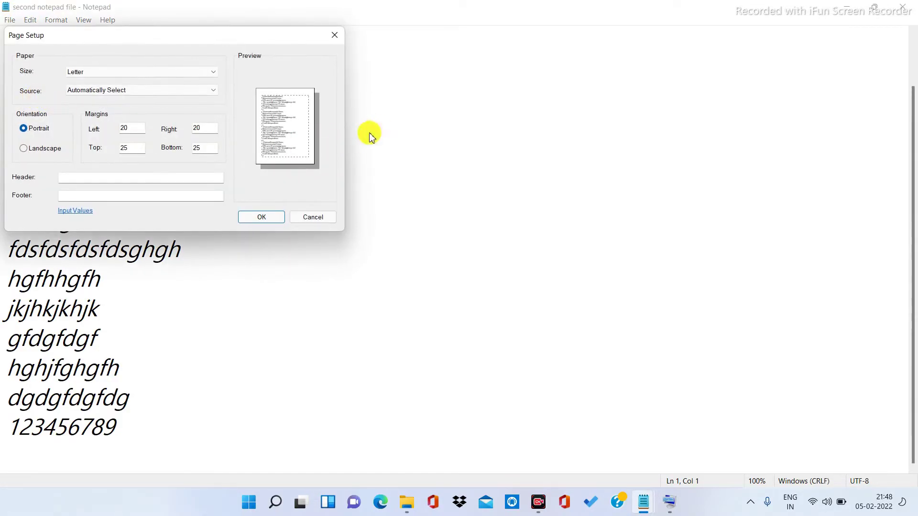
double_click(129, 130)
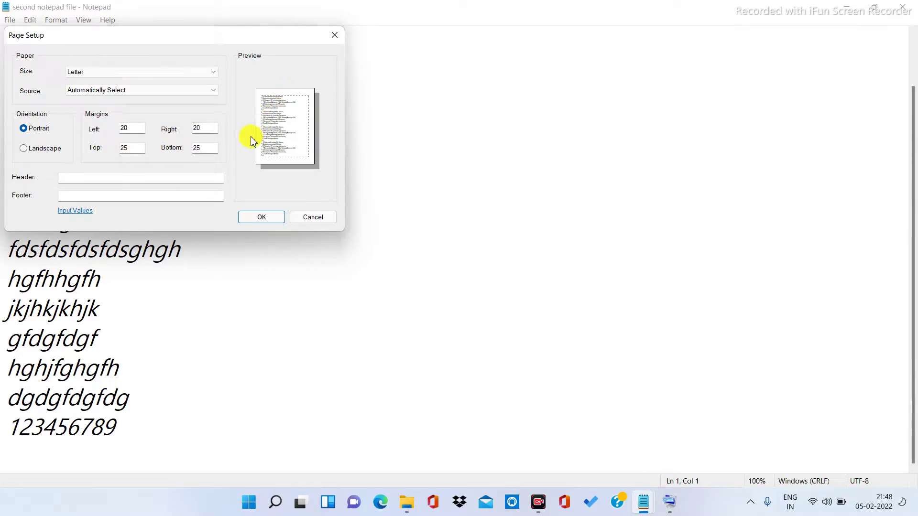
double_click(143, 132)
type("1")
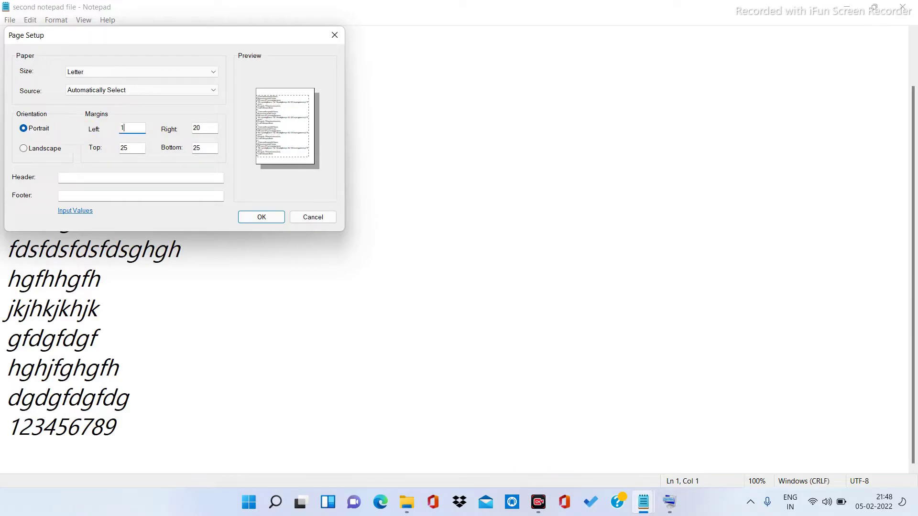
left_click(215, 128)
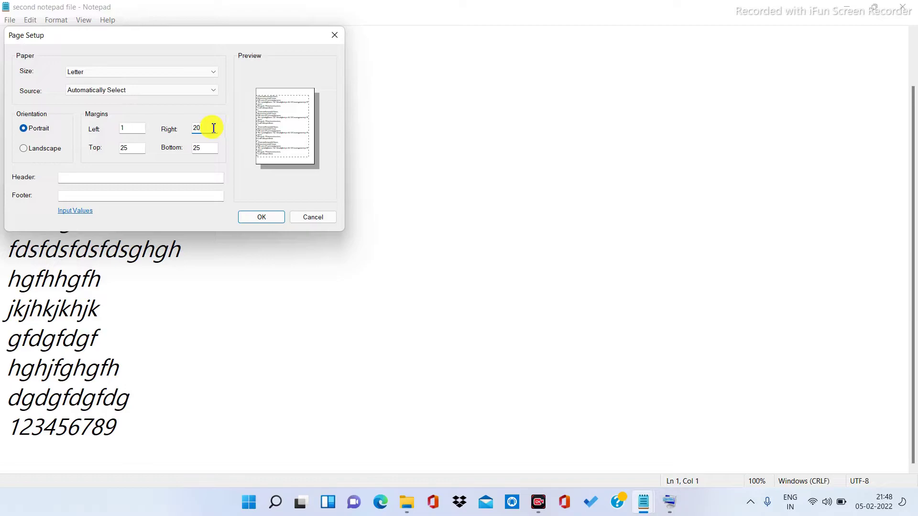
double_click(132, 128)
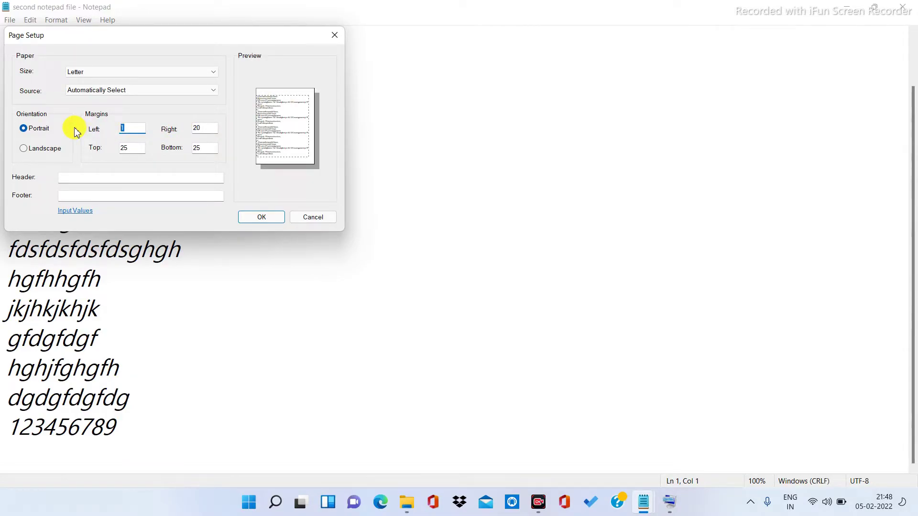
type("30")
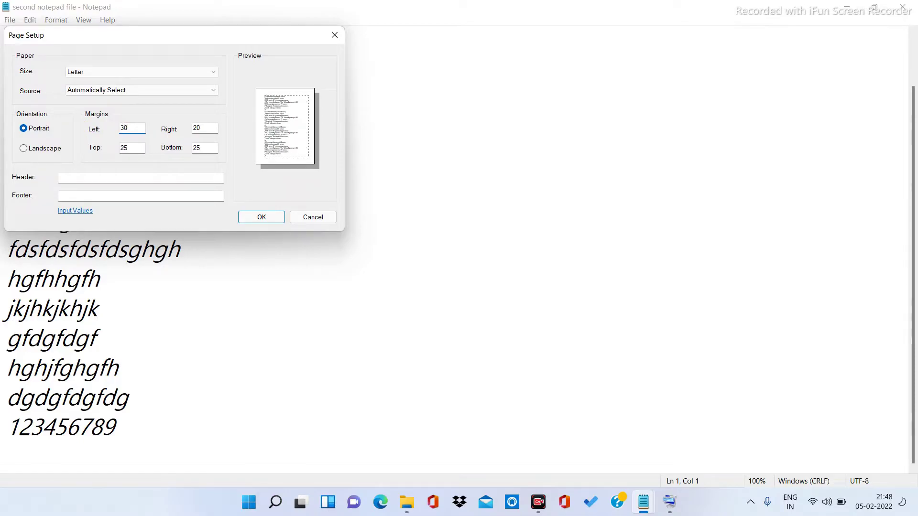
double_click(201, 127)
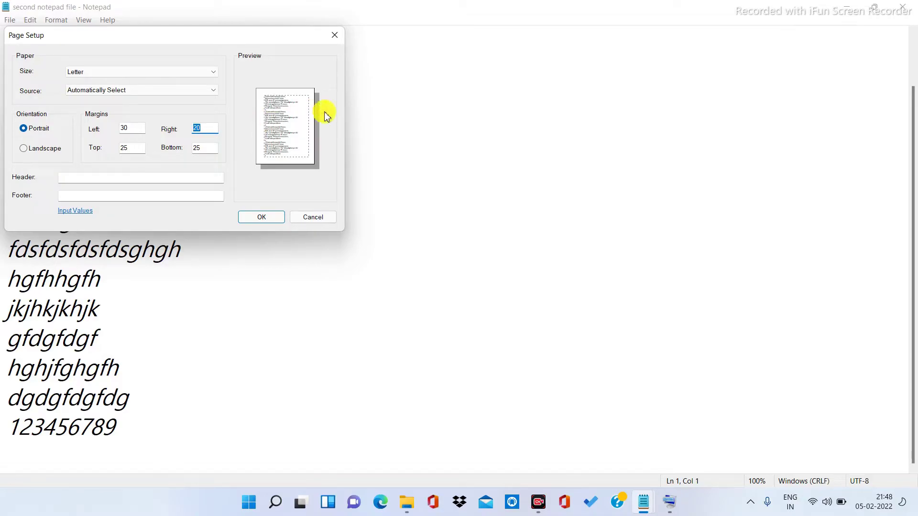
type("30")
key("Return")
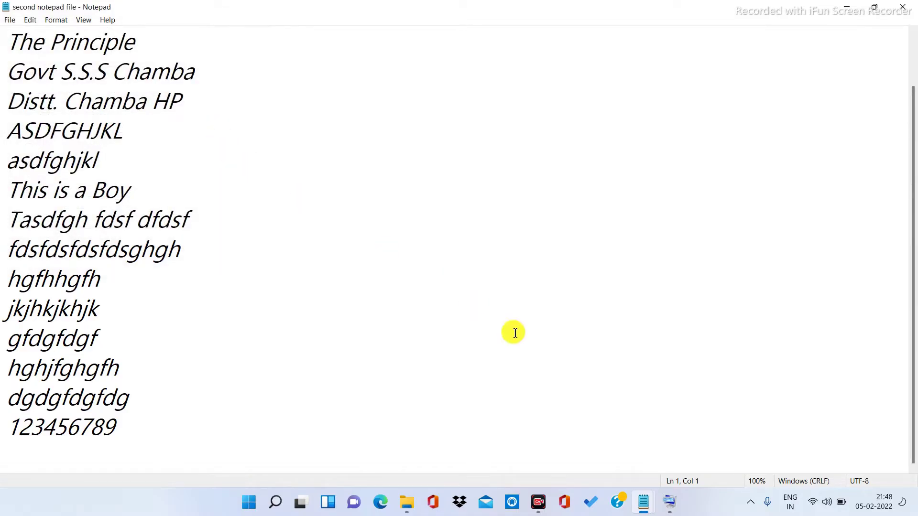
Step: Check the margin values and the page preview in Page Setup and close the dialog without changes
left_click(10, 19)
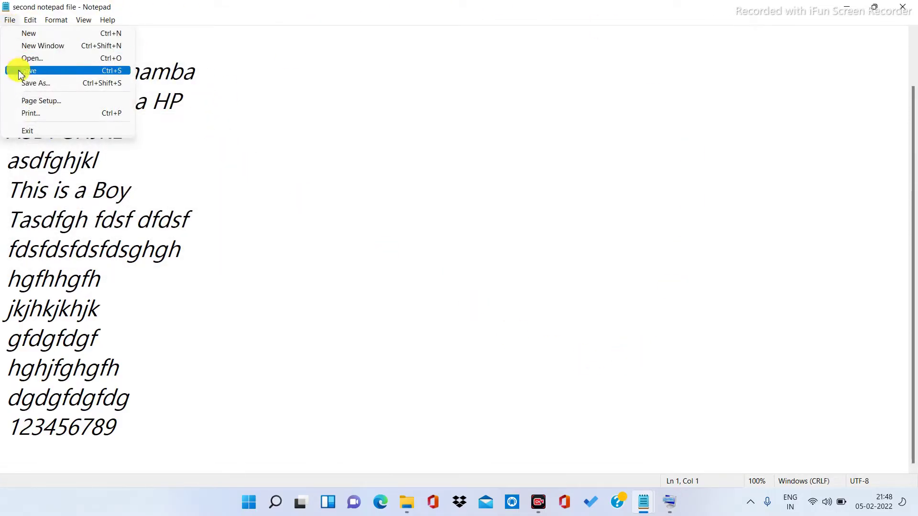
left_click(25, 102)
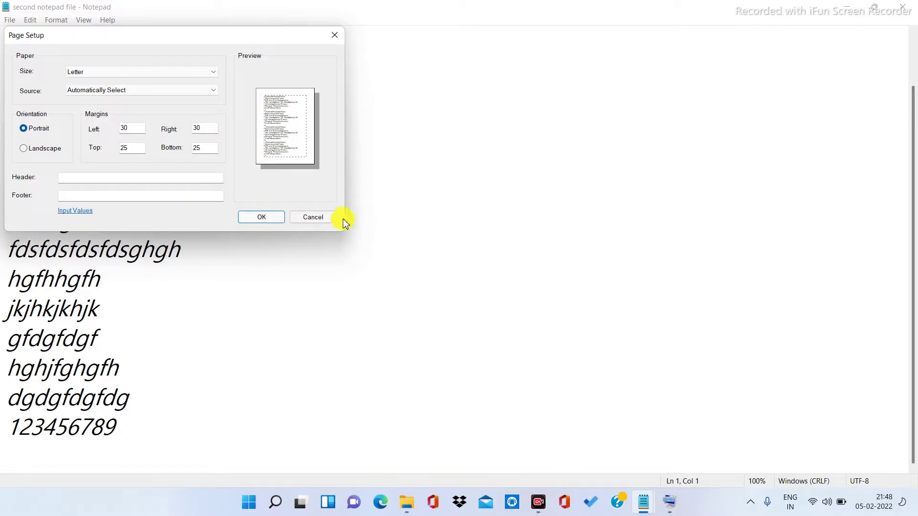
key("Escape")
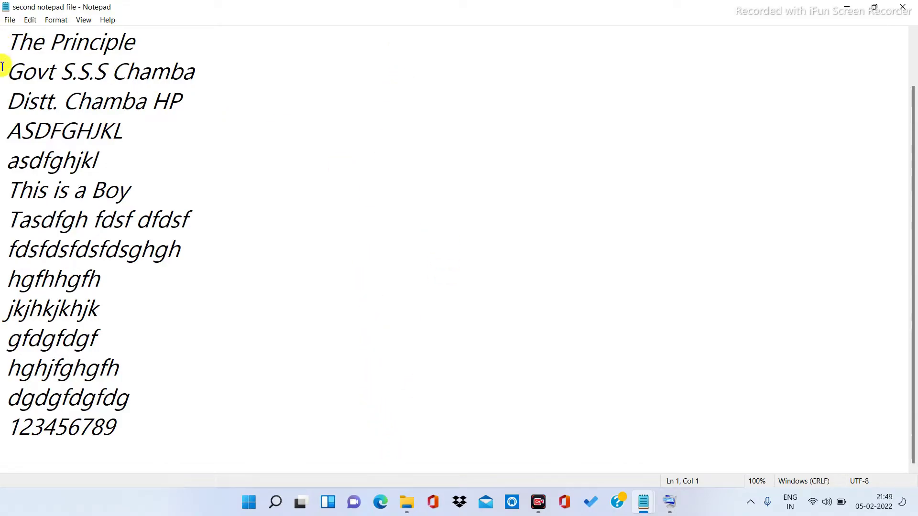
left_click(9, 19)
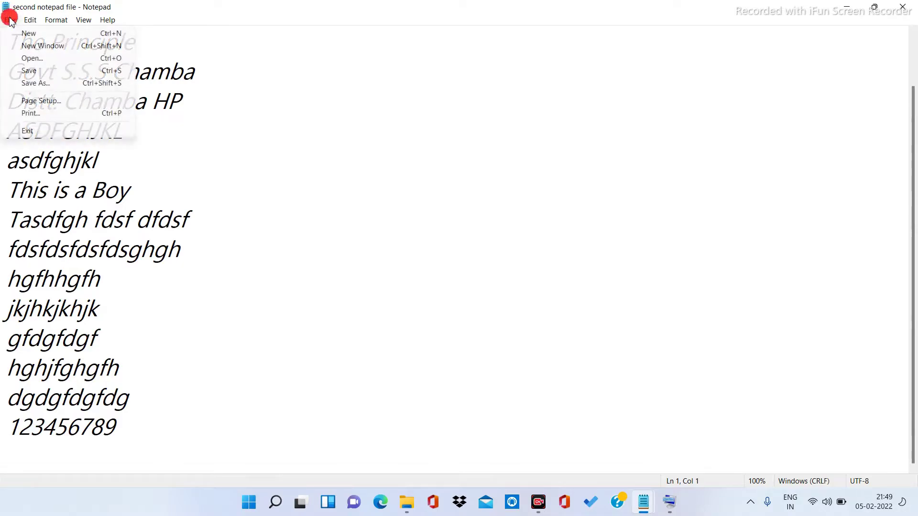
left_click(53, 100)
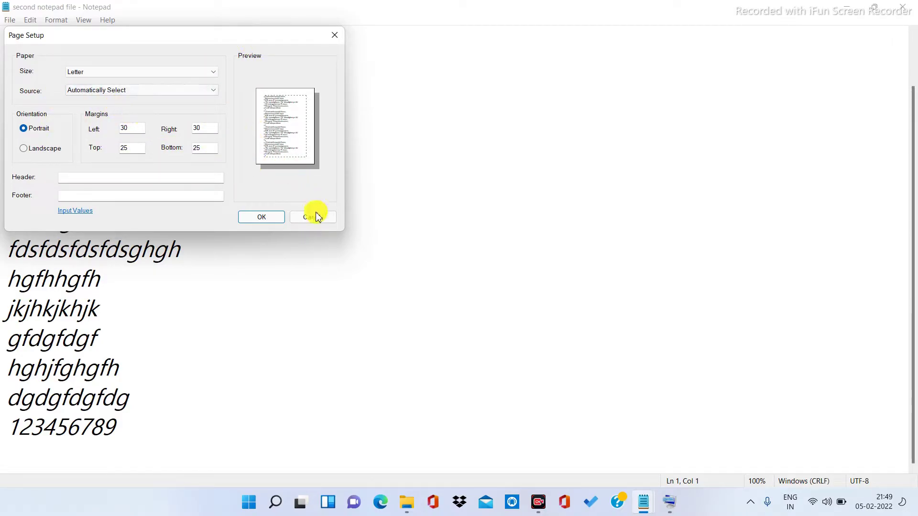
key("Escape")
Step: Look at the available printers in the Print dialog, select OneNote (Desktop), and cancel without printing
left_click(10, 20)
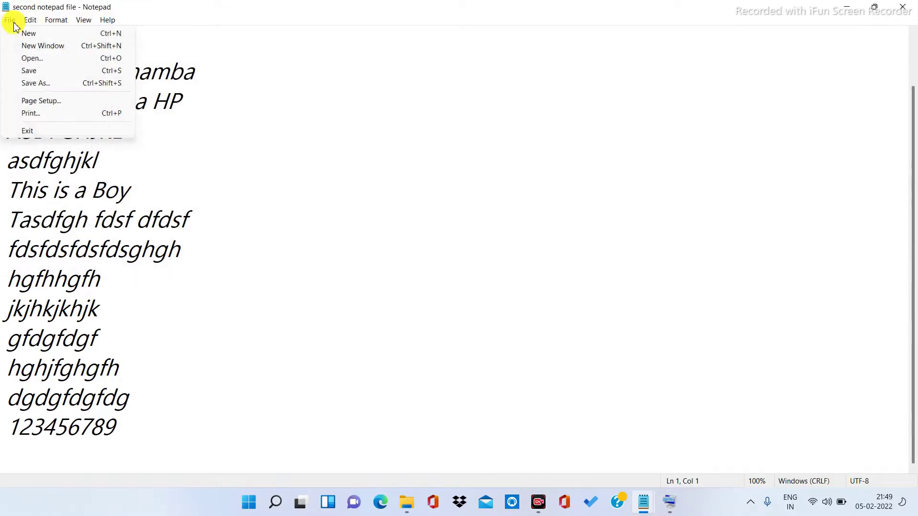
left_click(25, 113)
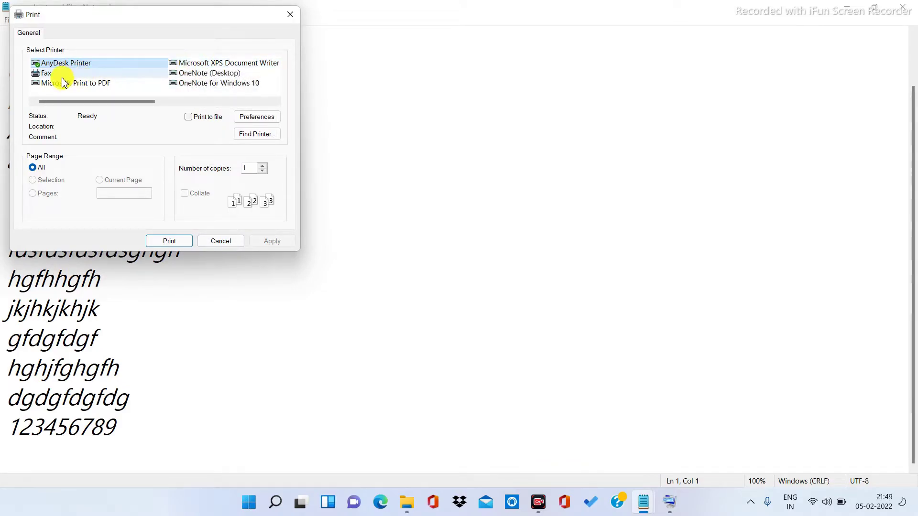
left_click(179, 73)
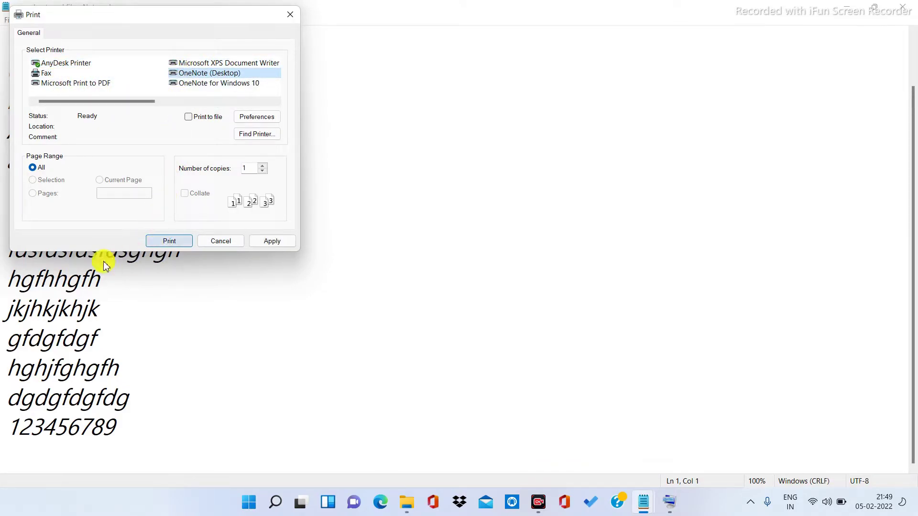
left_click(236, 242)
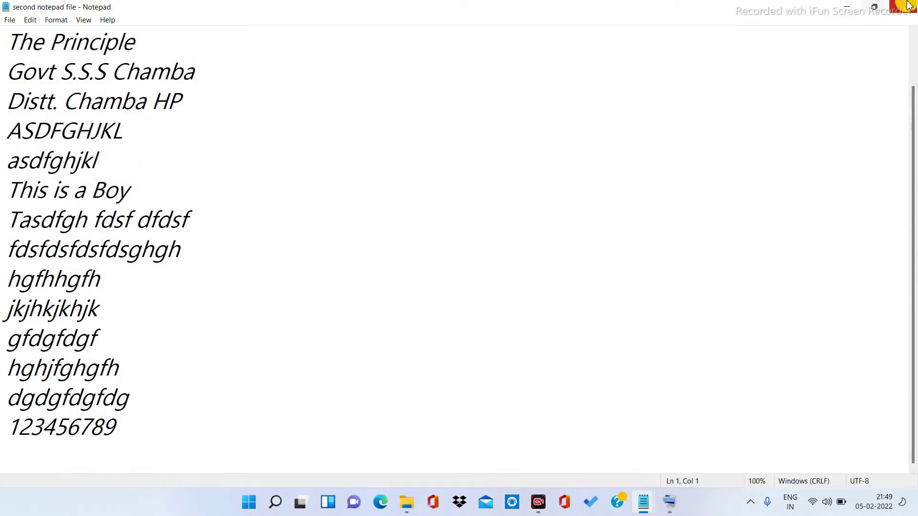
Step: Try the Landscape and Portrait page orientations in Page Setup and cancel the dialog
left_click(9, 20)
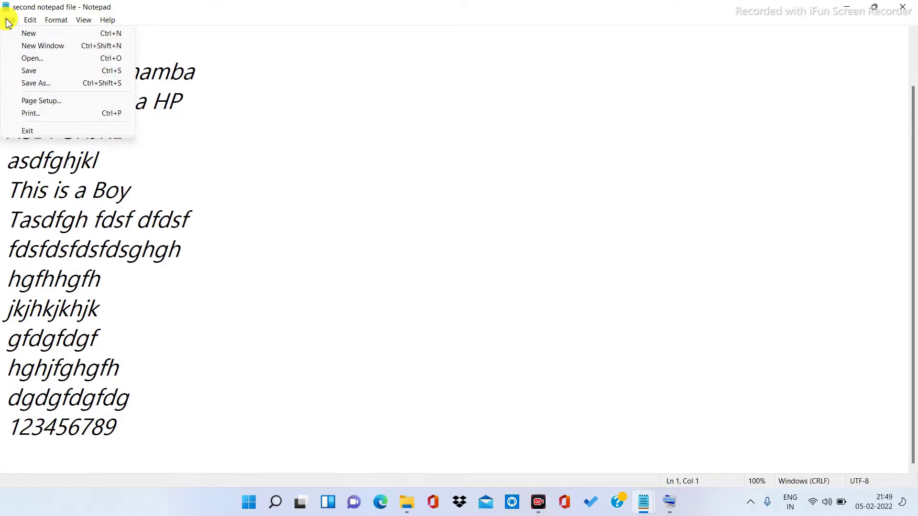
left_click(33, 101)
left_click(262, 223)
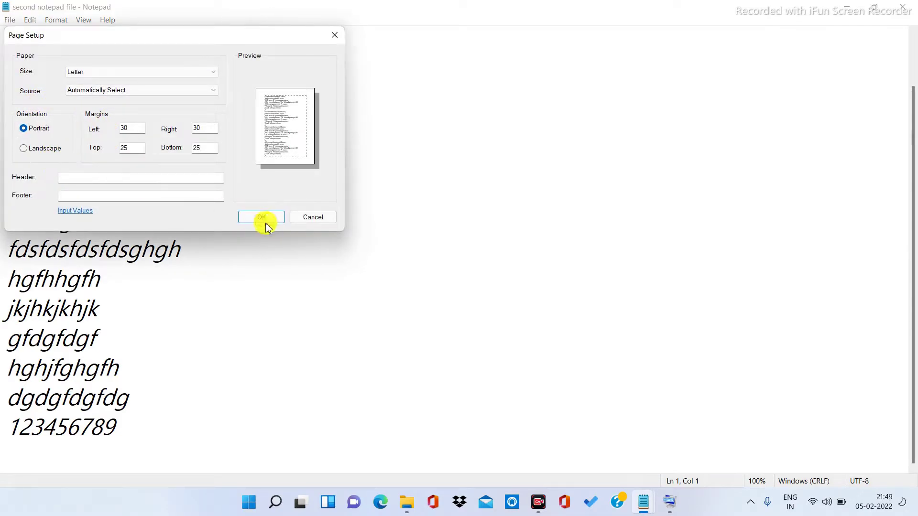
left_click(47, 152)
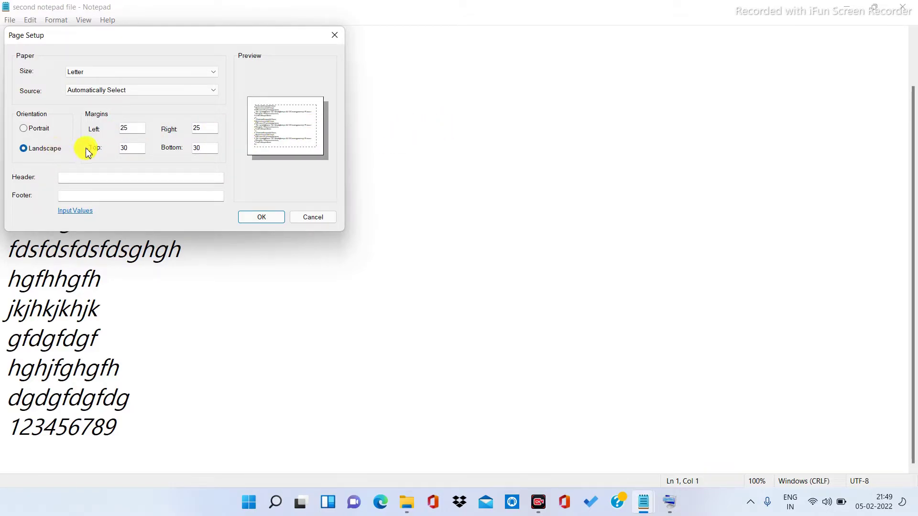
left_click(27, 133)
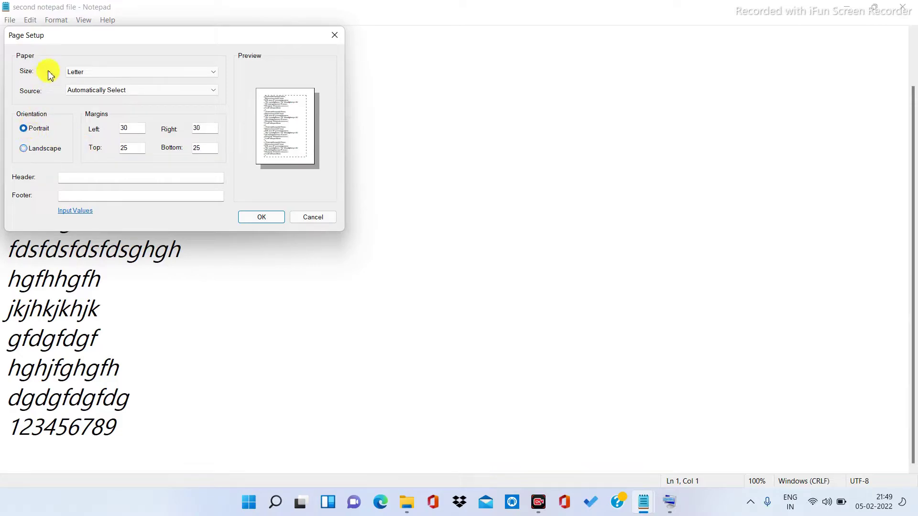
left_click(23, 149)
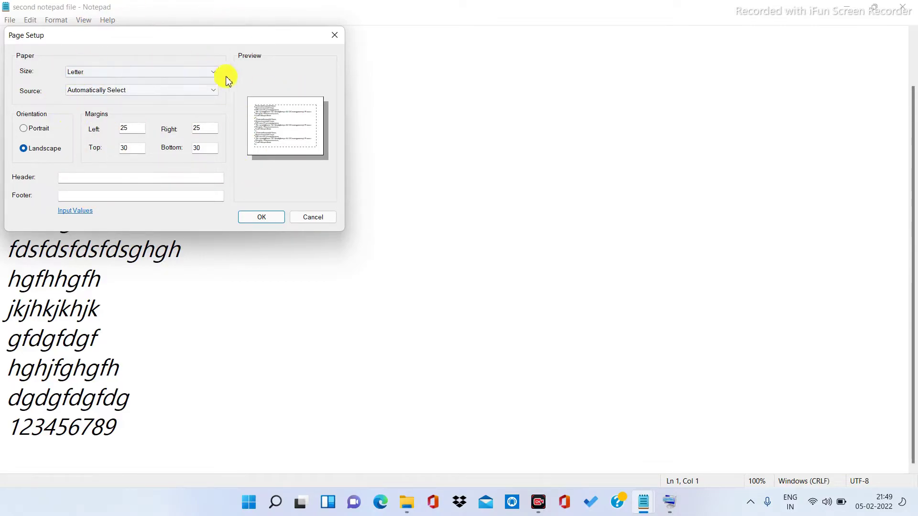
left_click(306, 226)
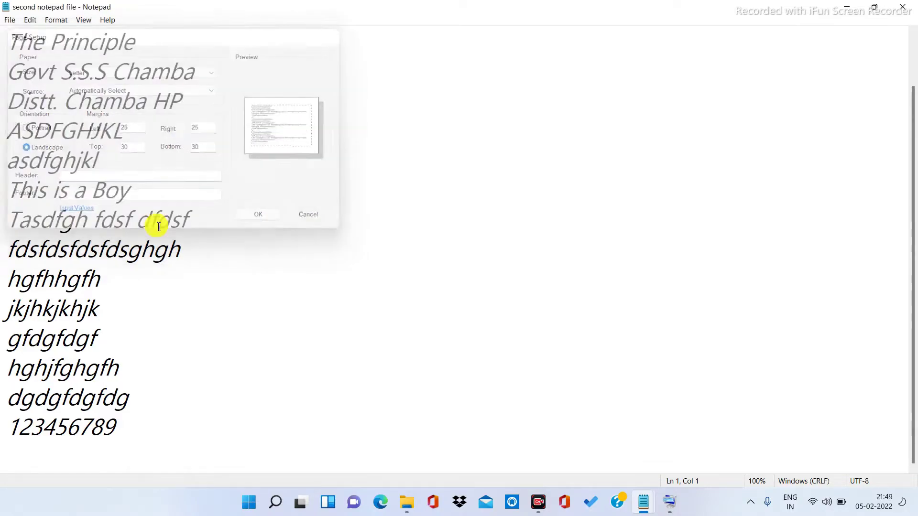
Step: Exit the document and reopen "second notepad file" from the Documents folder in a maximized window
left_click(10, 20)
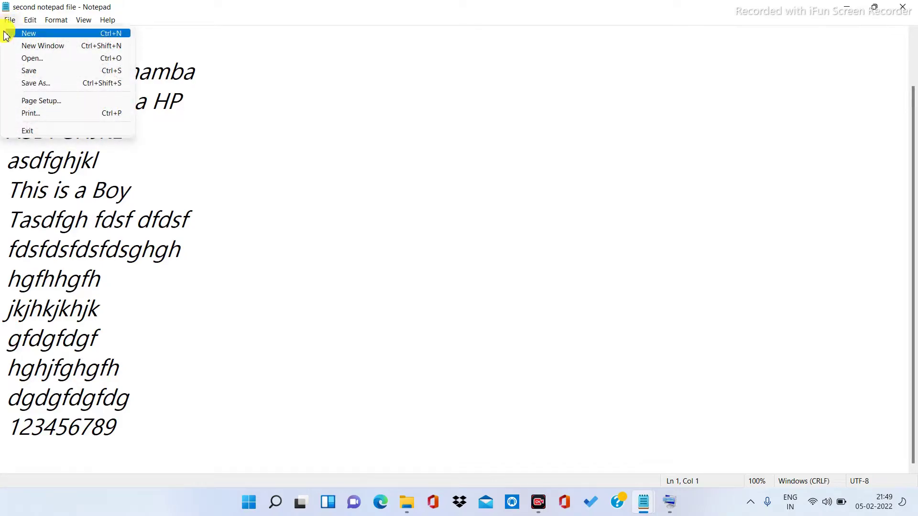
left_click(35, 132)
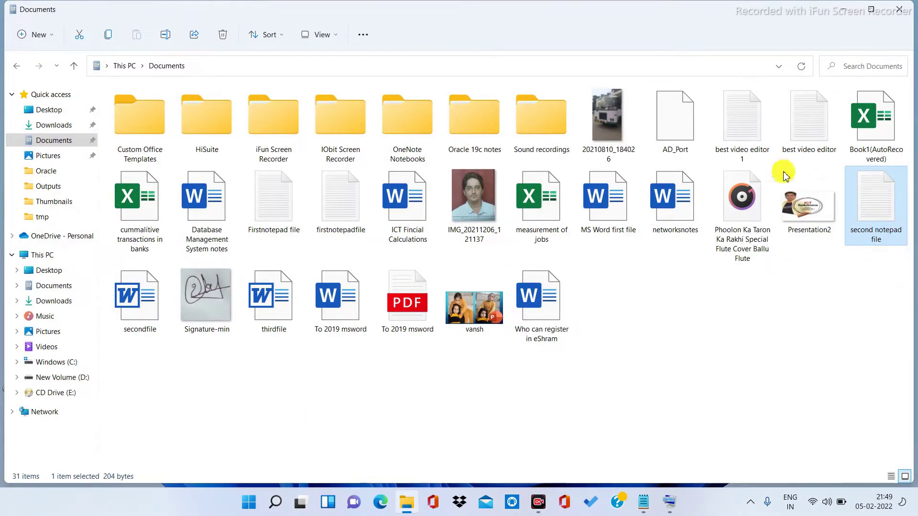
double_click(884, 220)
left_click(98, 87)
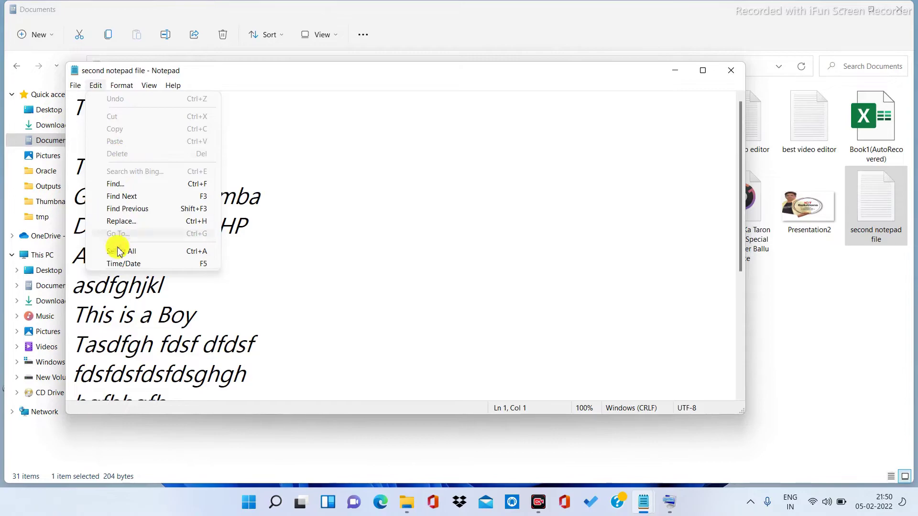
left_click(703, 70)
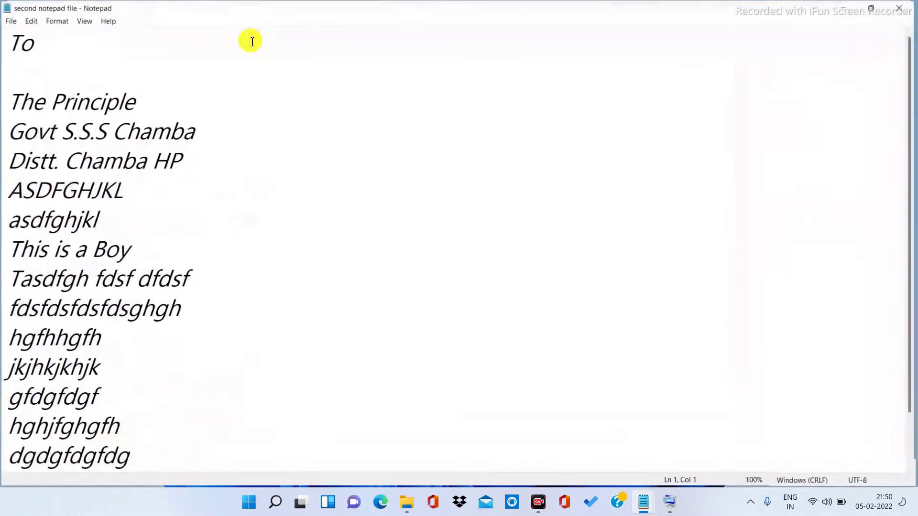
Step: Cut the line "Govt S.S.S Chamba" from the document
left_click(30, 19)
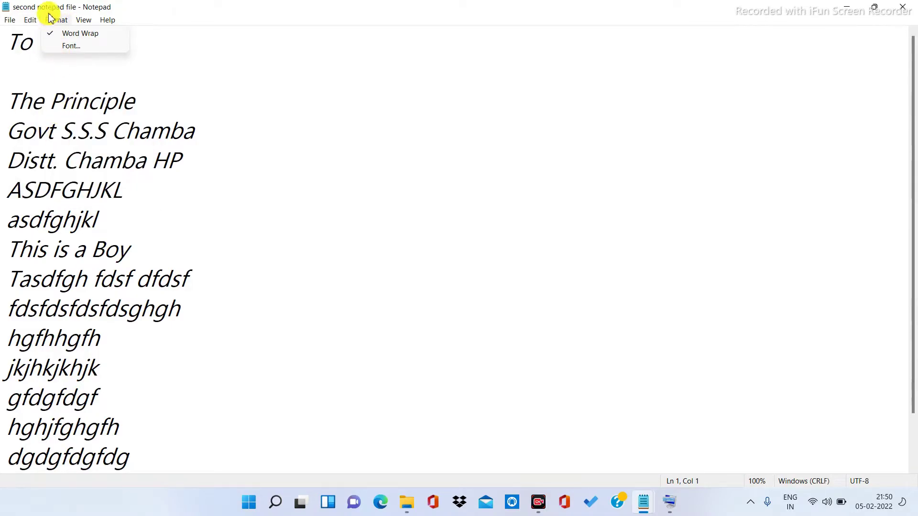
left_click(237, 156)
left_click_drag(10, 134, 195, 144)
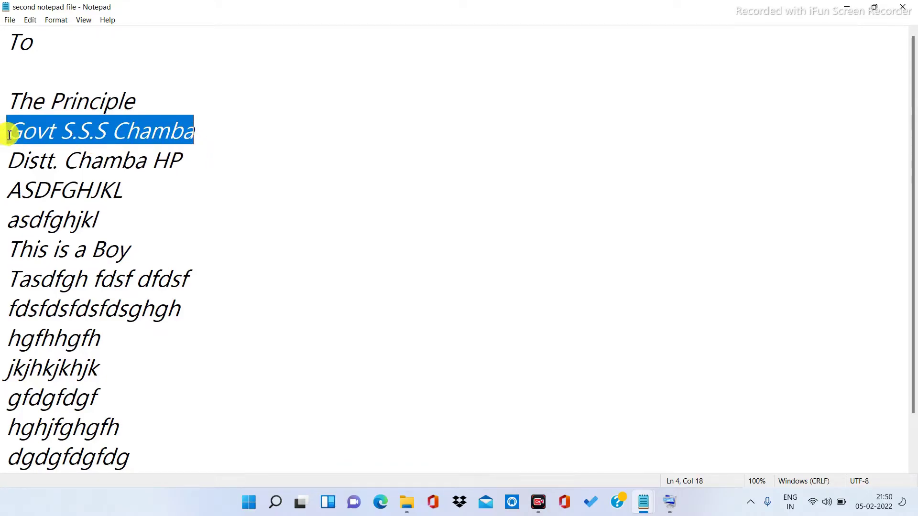
left_click_drag(10, 134, 200, 143)
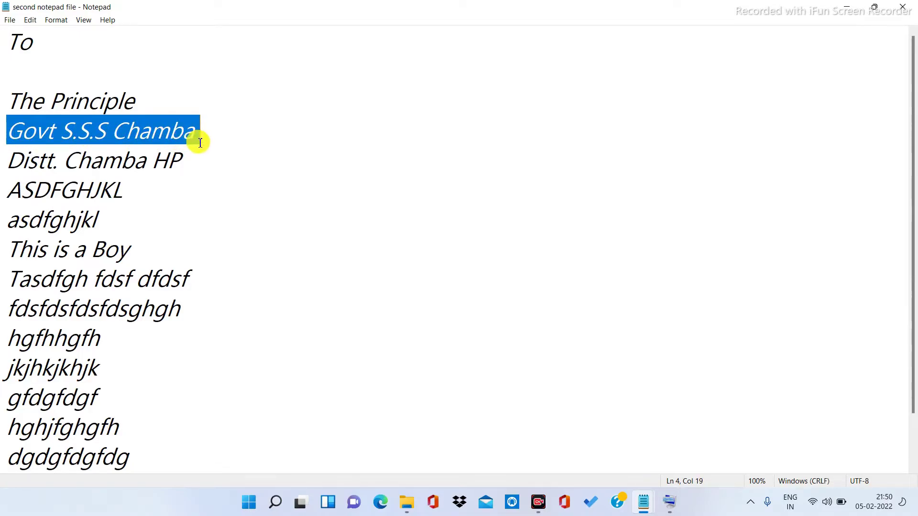
left_click(30, 20)
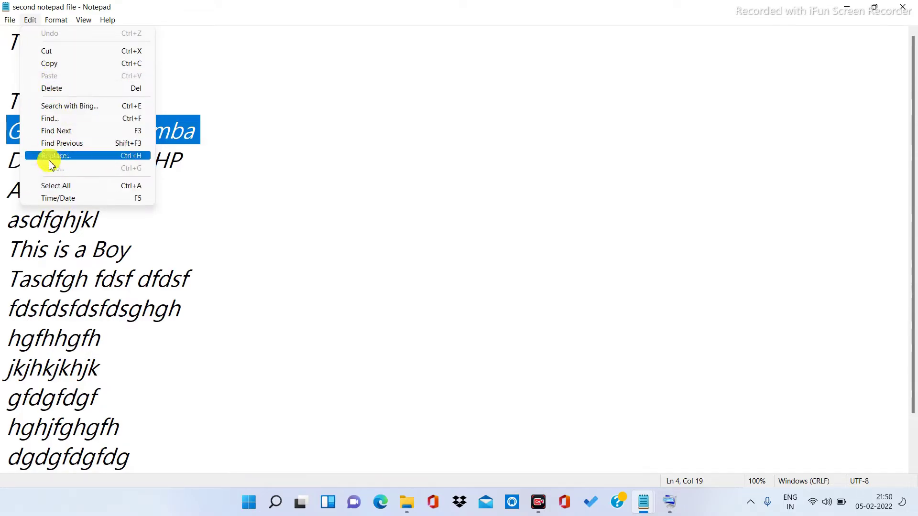
left_click(50, 50)
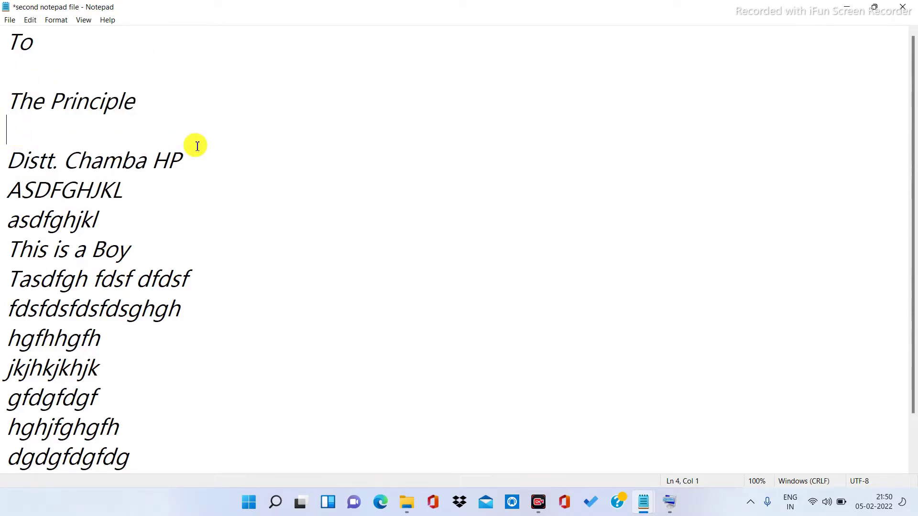
Step: Paste the cut line "Govt S.S.S Chamba" on a new line below "123456789"
scroll(196, 147, "down", 1)
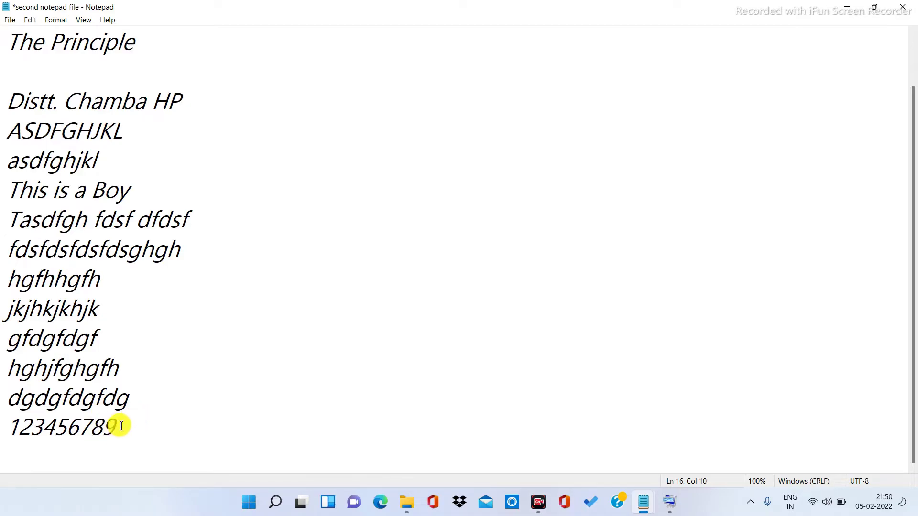
key("Return")
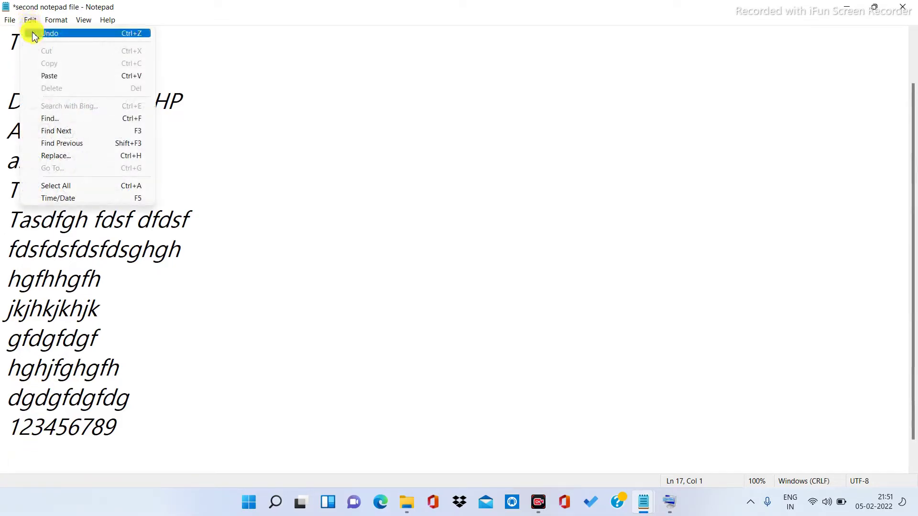
left_click(46, 79)
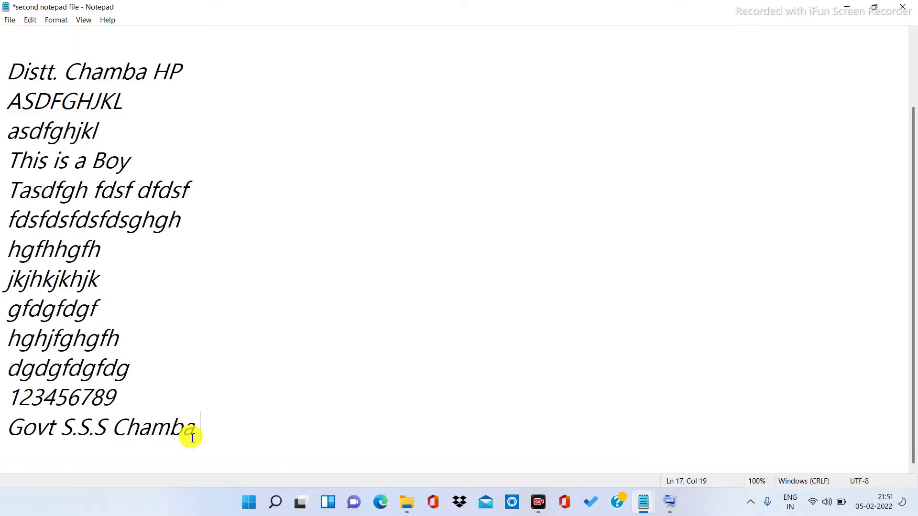
Step: Copy the line "The Principle" near the start of the document
scroll(81, 217, "up", 1)
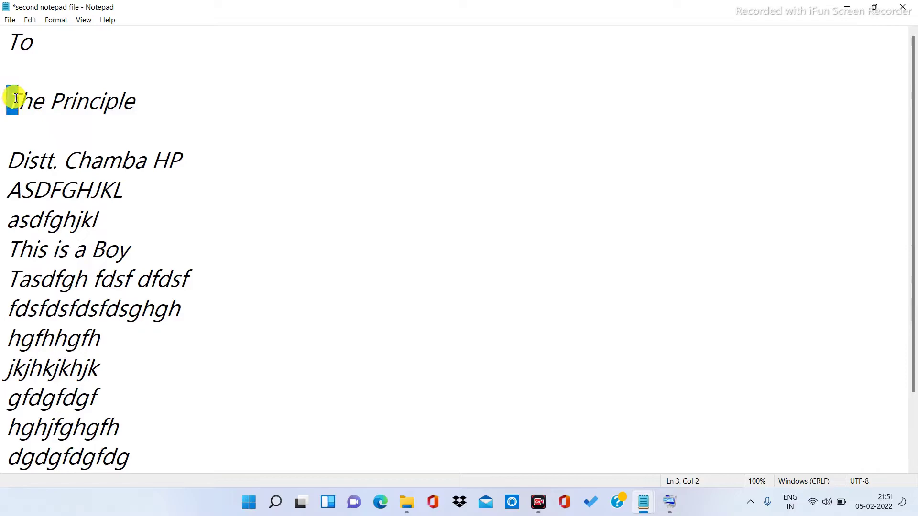
left_click_drag(23, 99, 141, 116)
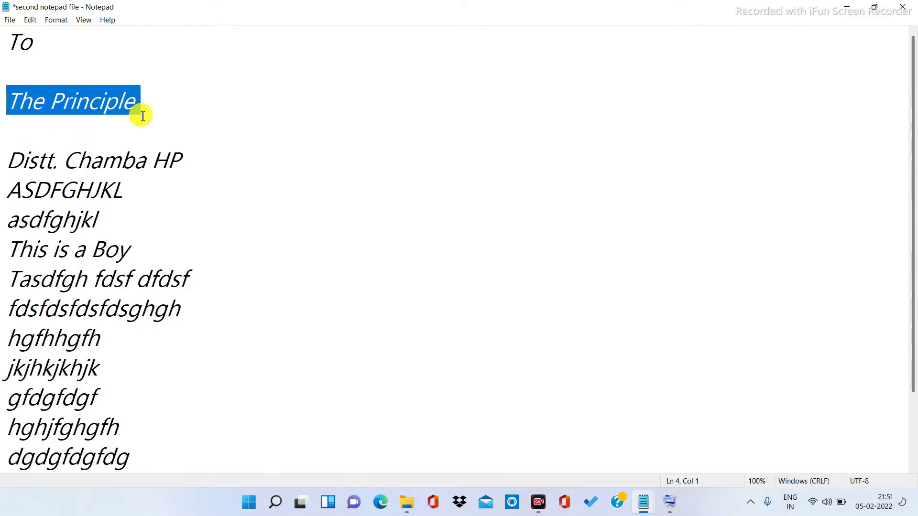
left_click(30, 20)
left_click(33, 22)
left_click(34, 22)
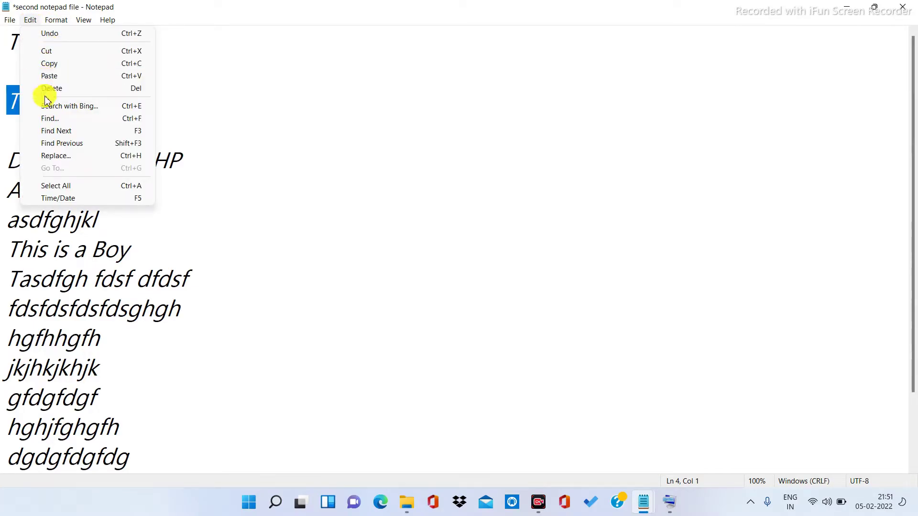
left_click(48, 65)
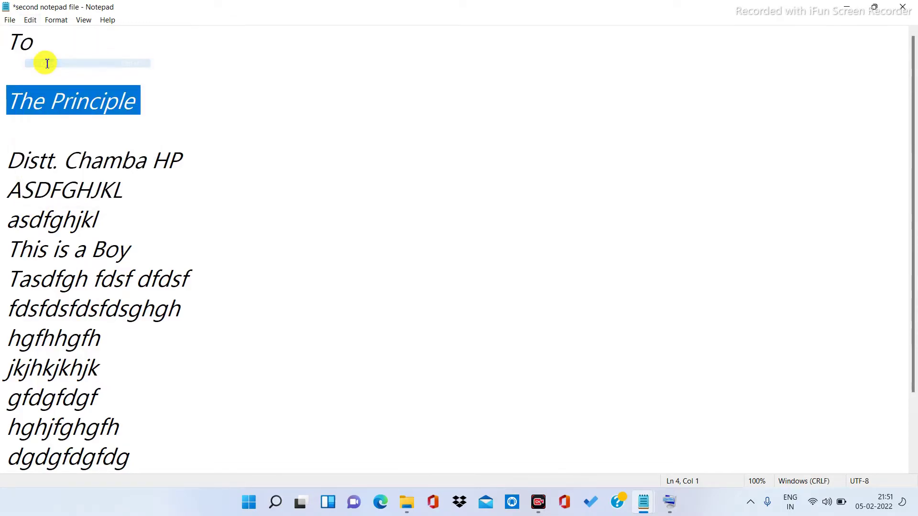
left_click_drag(10, 102, 174, 99)
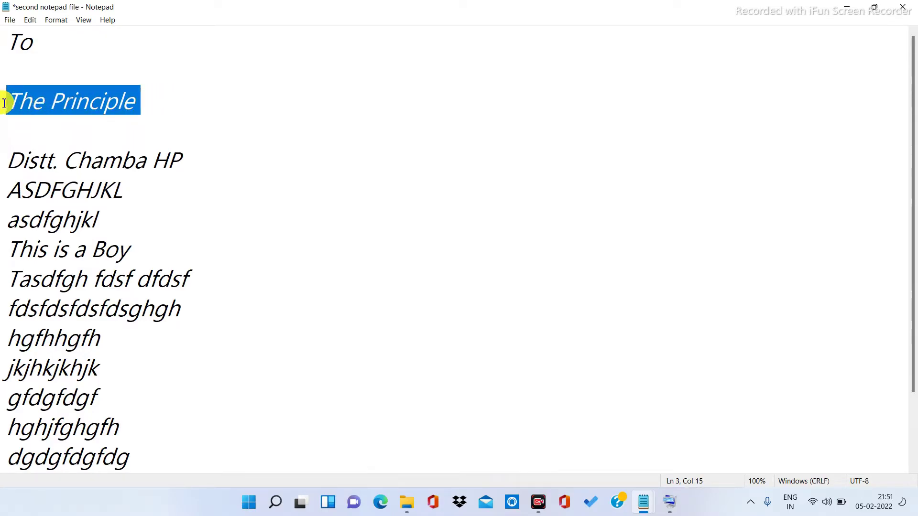
Step: Paste the copied "The Principle" on a new line below "Govt S.S.S Chamba"
scroll(139, 122, "down", 1)
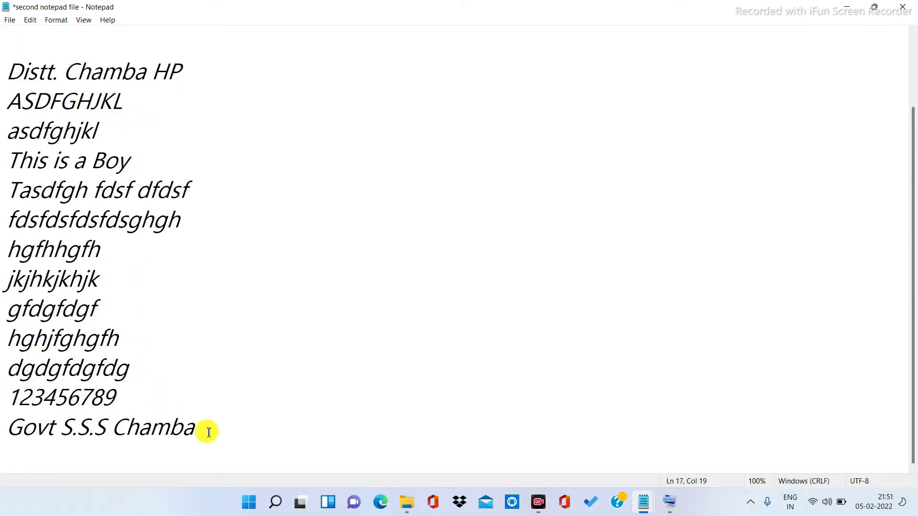
key("Return")
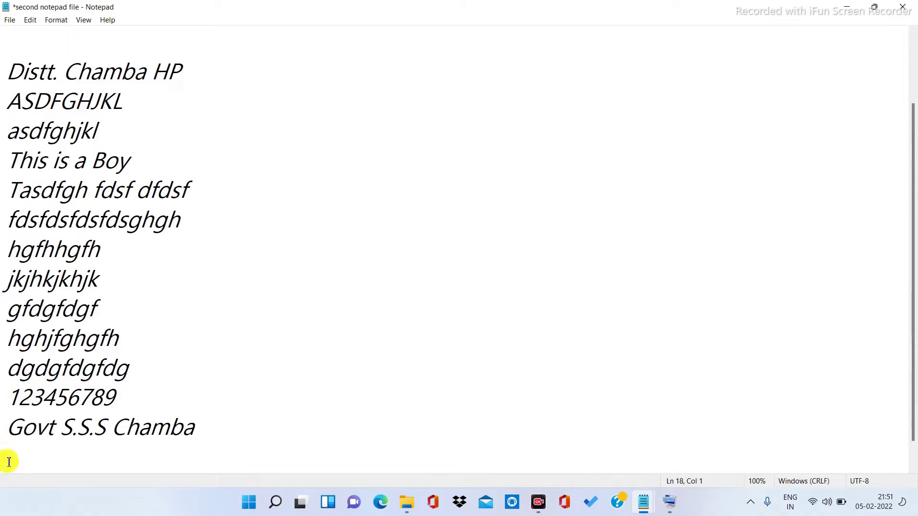
left_click(29, 22)
left_click(36, 75)
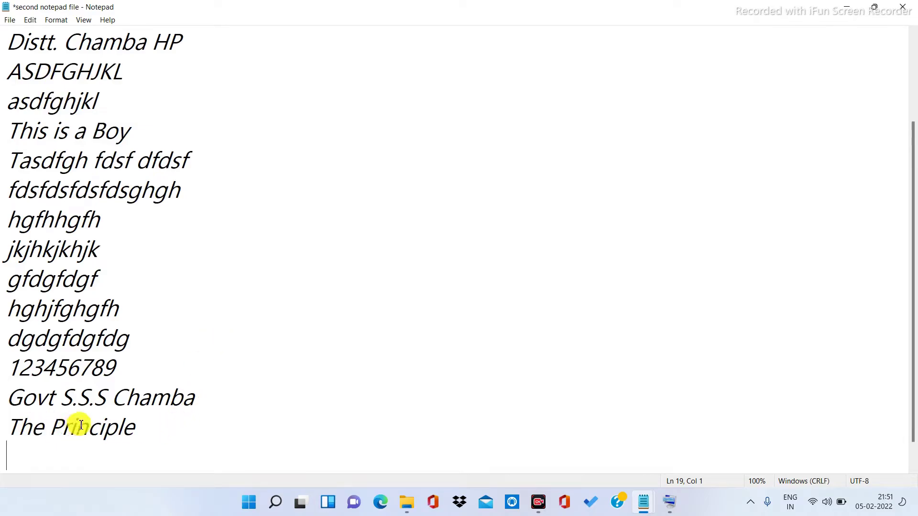
Step: Compare the original "The Principle" line with its copy, and paste it two more times on the lines below
scroll(70, 371, "up", 2)
left_click_drag(14, 102, 148, 107)
scroll(170, 162, "down", 2)
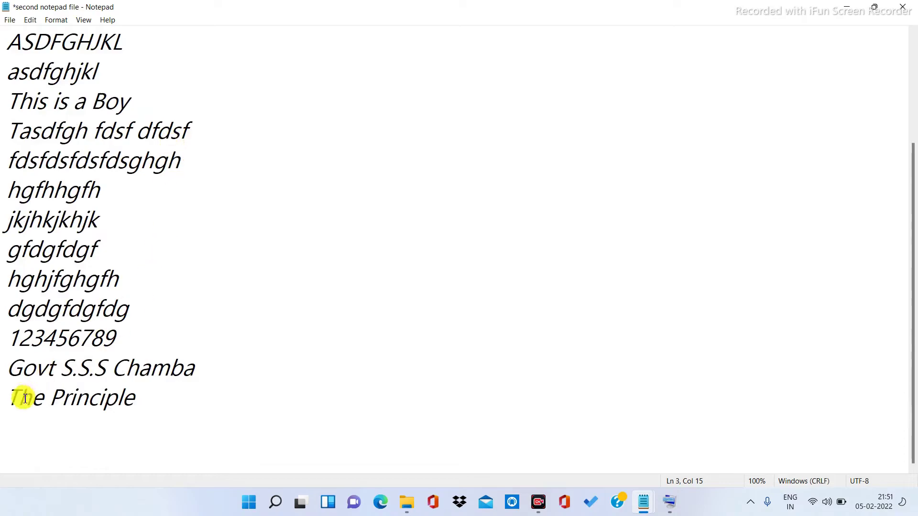
left_click_drag(11, 398, 148, 406)
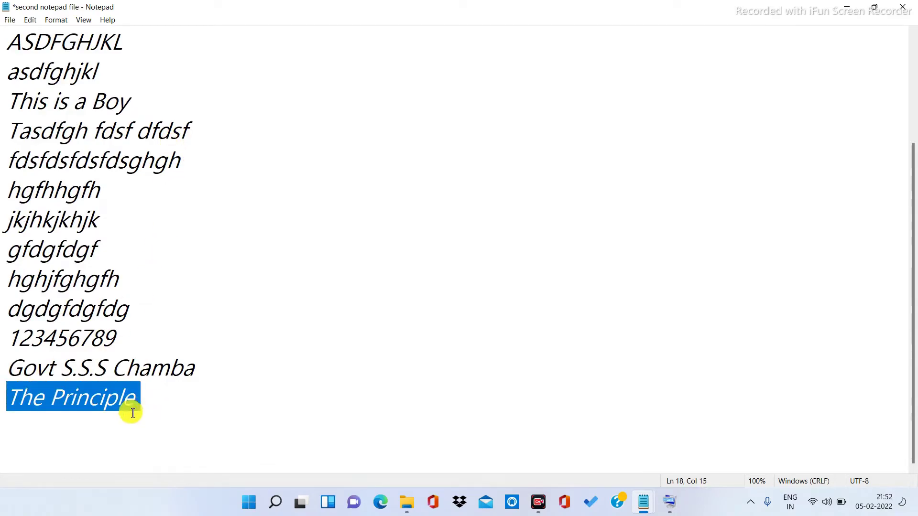
scroll(257, 331, "up", 3)
scroll(95, 158, "down", 3)
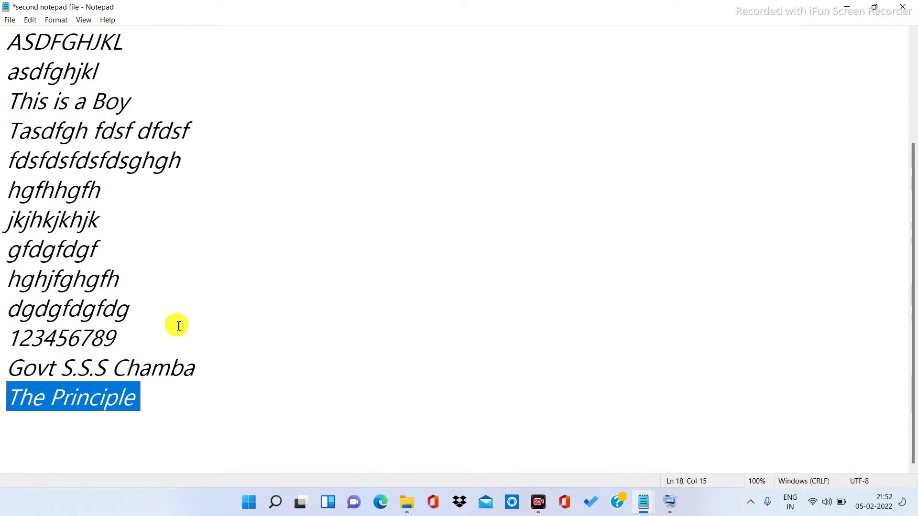
left_click(160, 406)
key("Return")
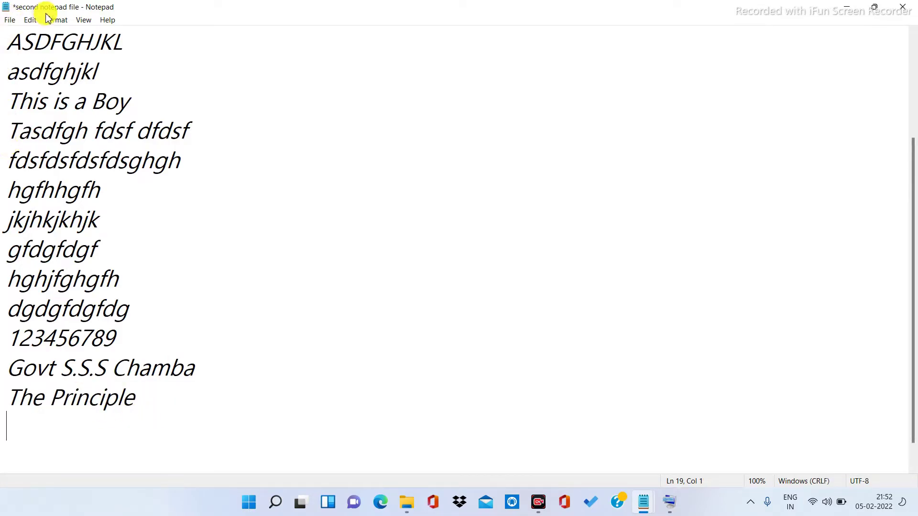
left_click(29, 19)
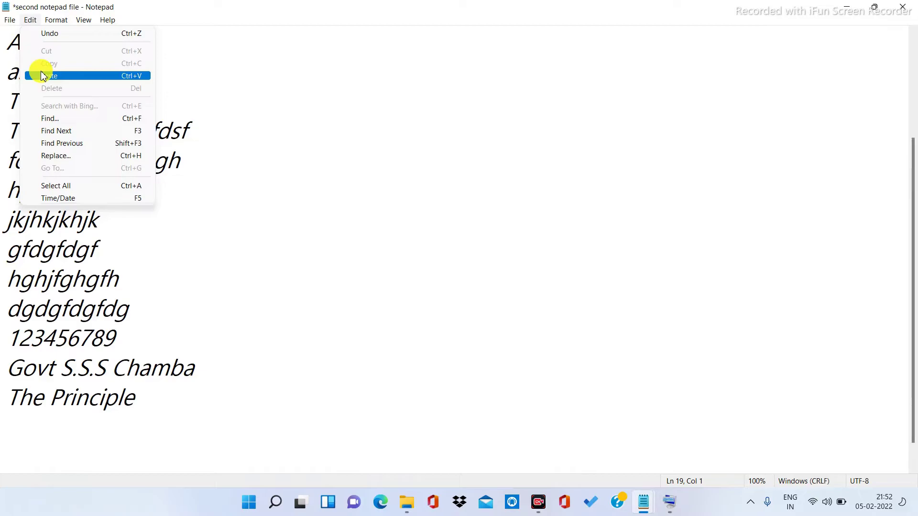
left_click(41, 70)
left_click(30, 20)
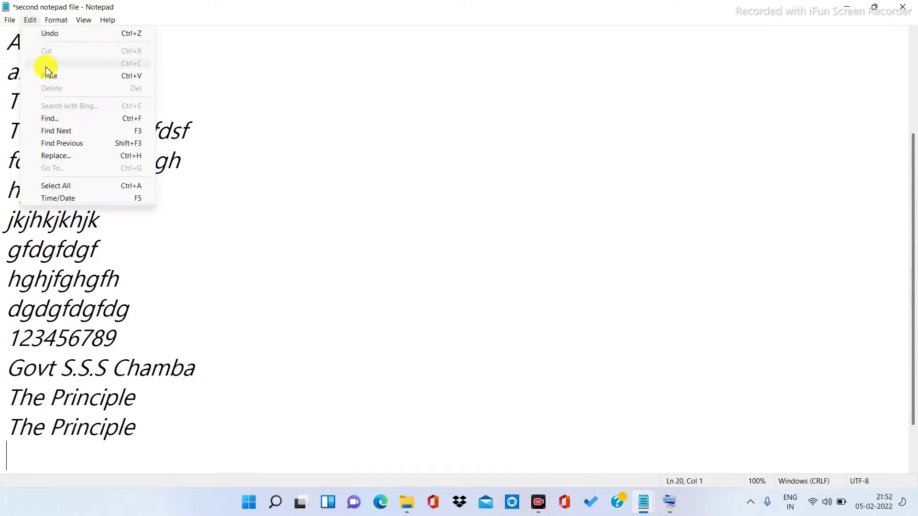
left_click(48, 77)
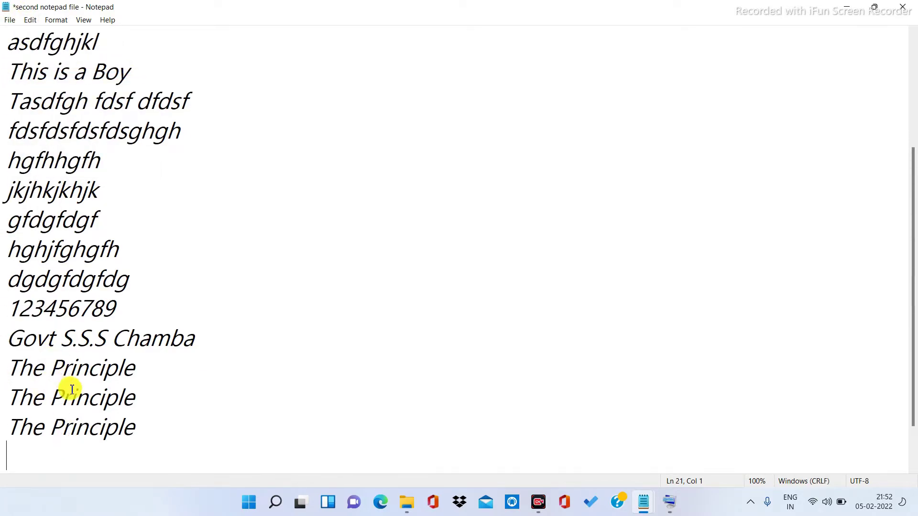
scroll(71, 388, "up", 3)
scroll(70, 381, "down", 3)
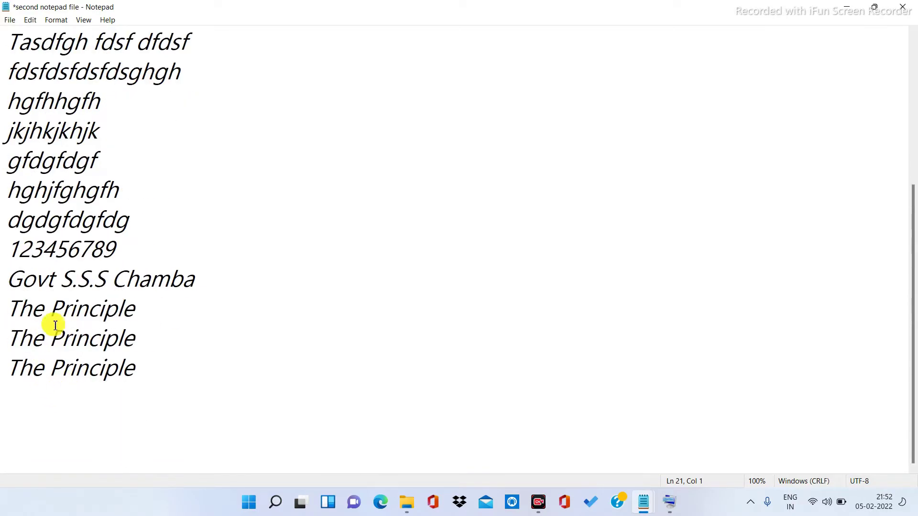
scroll(74, 361, "up", 3)
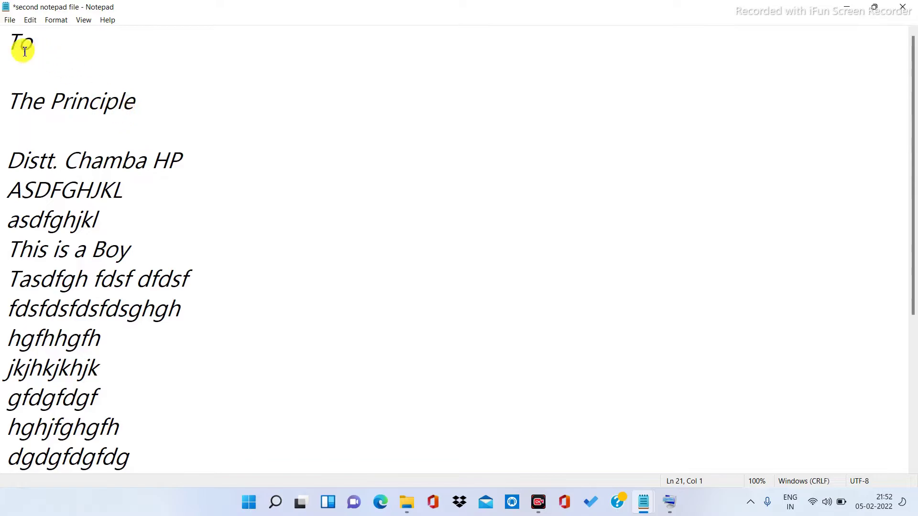
left_click(31, 20)
left_click(36, 33)
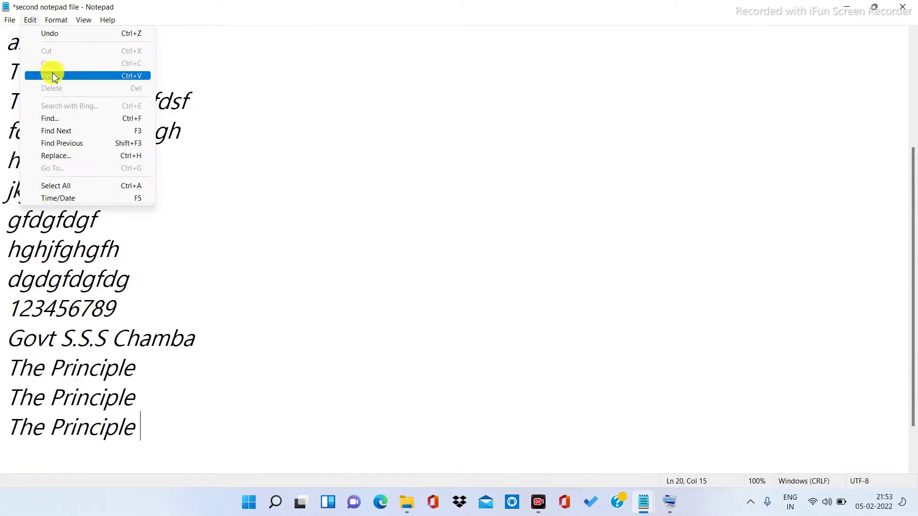
Step: Delete the text "Govt S.S.S Chamba" from the line below "123456789"
left_click(9, 333)
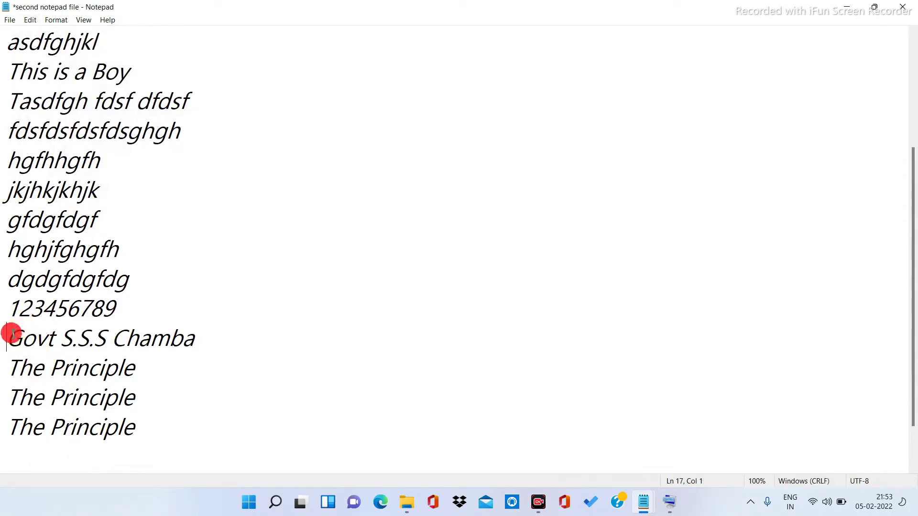
left_click_drag(14, 339, 221, 348)
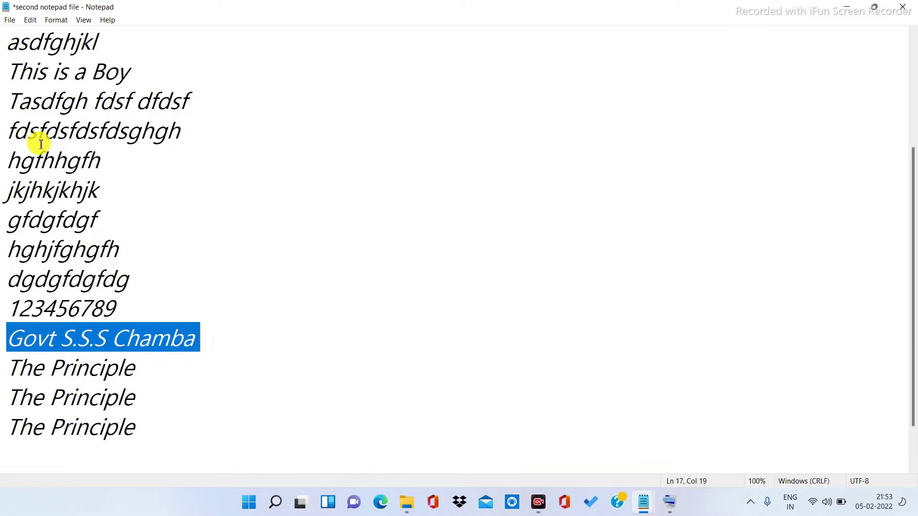
left_click(31, 19)
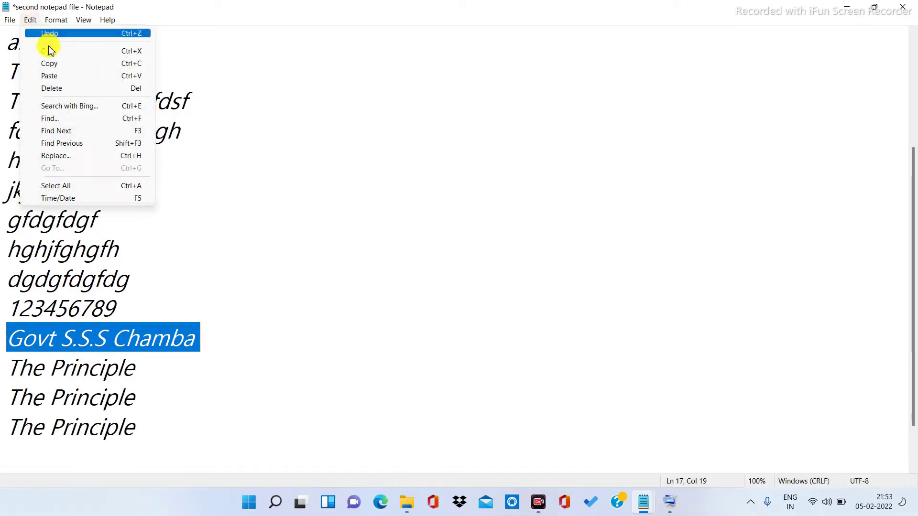
left_click(54, 90)
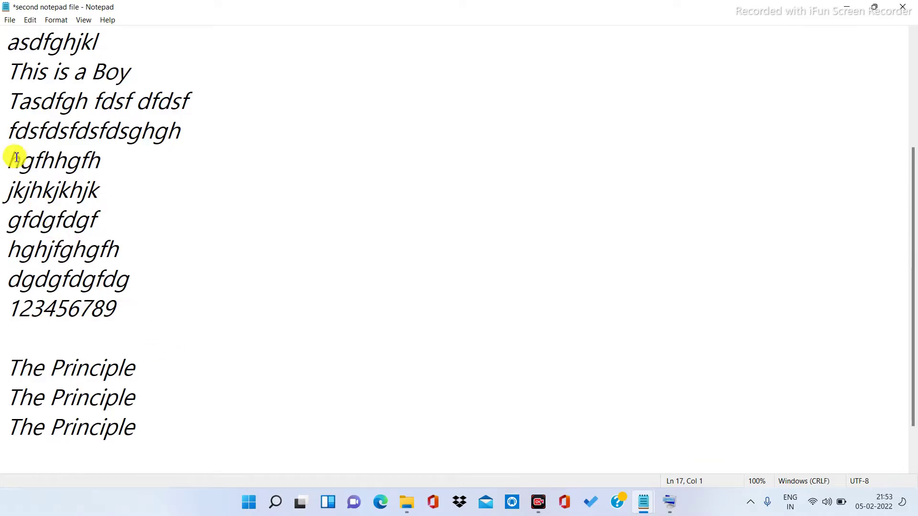
Step: Delete the text "hgfhhgfh" from its line
left_click_drag(8, 160, 106, 160)
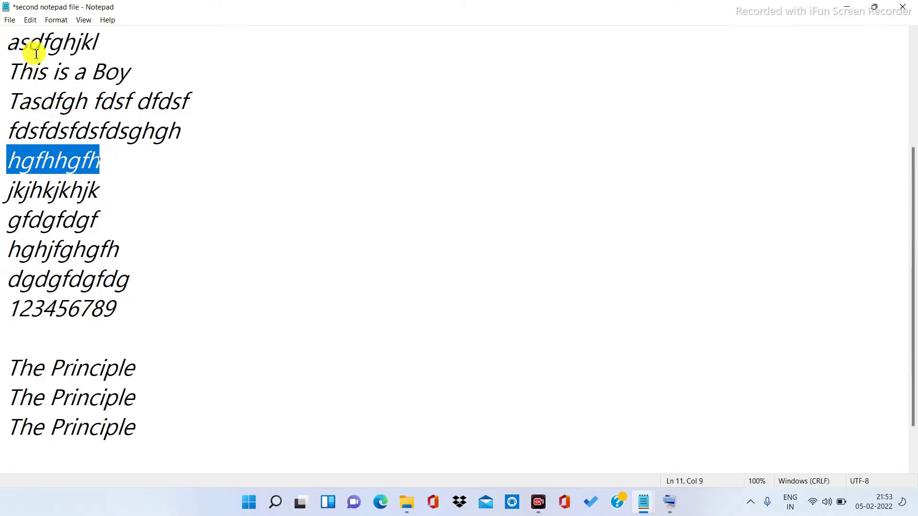
left_click(27, 22)
left_click(53, 89)
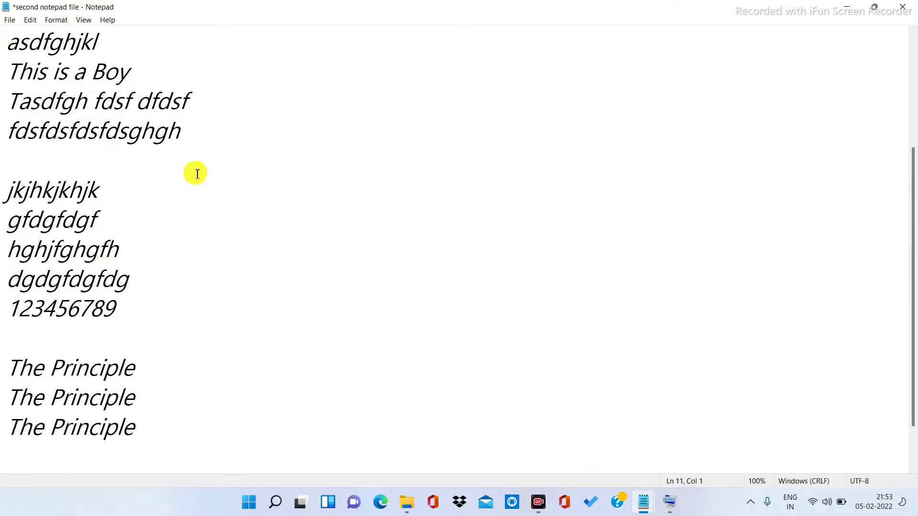
Step: Undo the deletion of "hgfhhgfh", reapply it with a second undo, and undo once more to restore the text
left_click(30, 19)
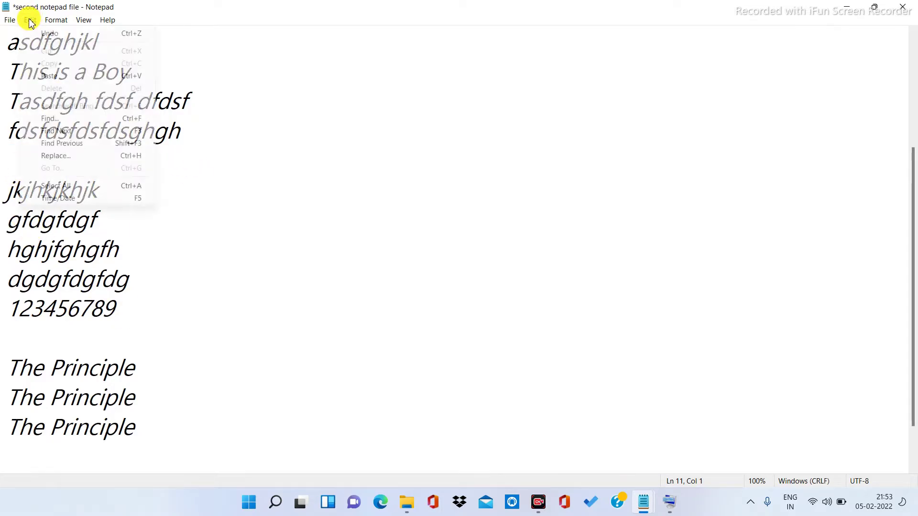
left_click(40, 33)
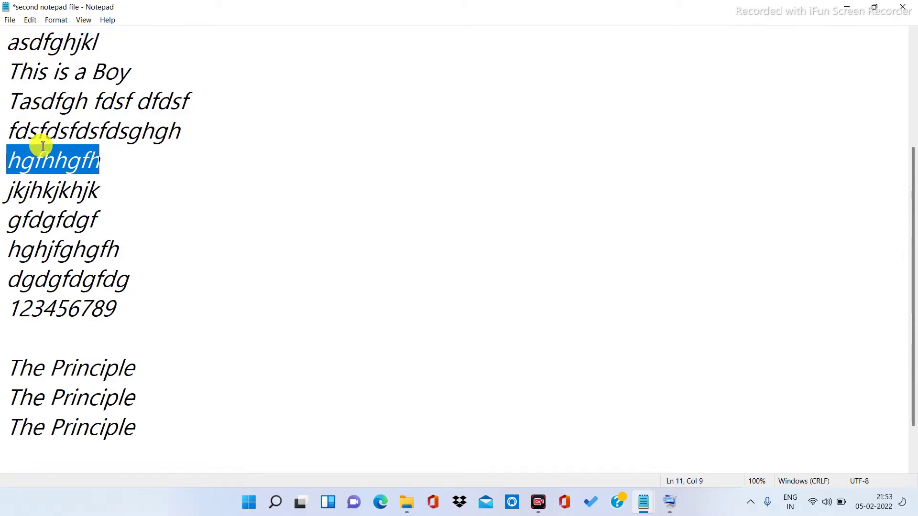
left_click(30, 19)
left_click(39, 33)
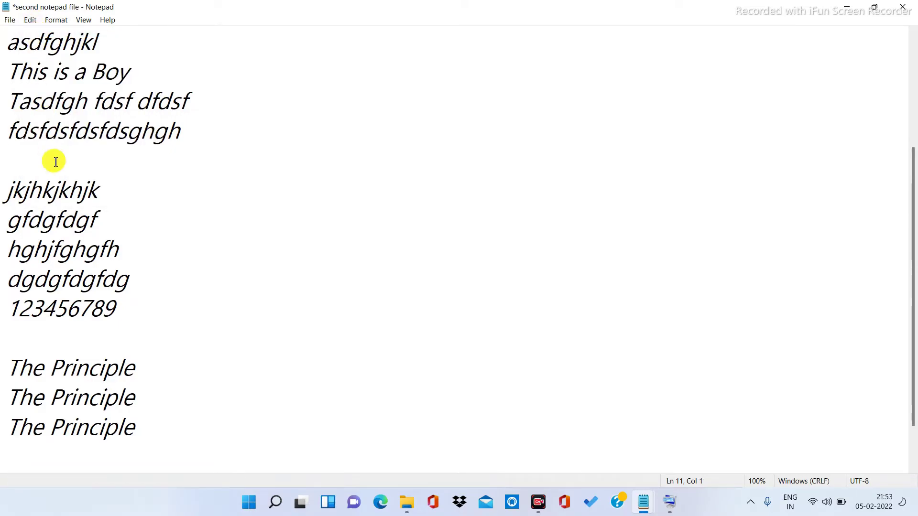
left_click(31, 21)
left_click(39, 33)
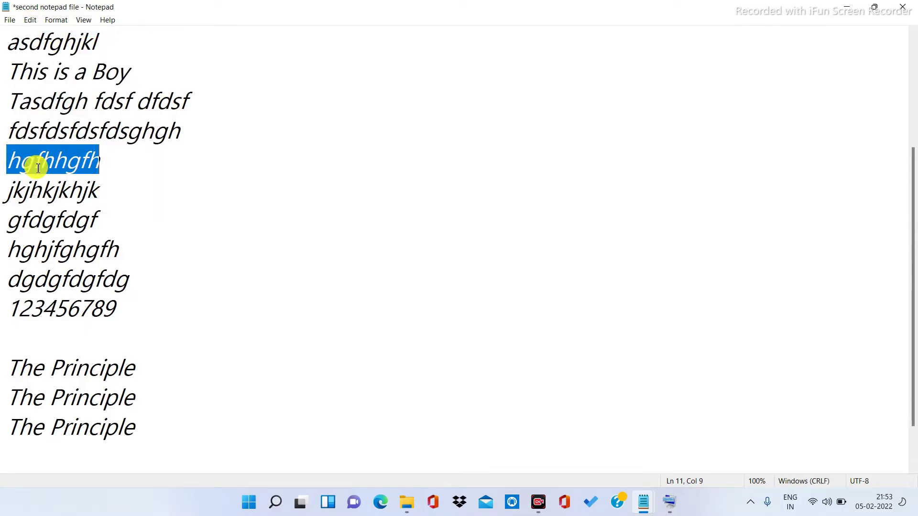
left_click(28, 30)
left_click(30, 20)
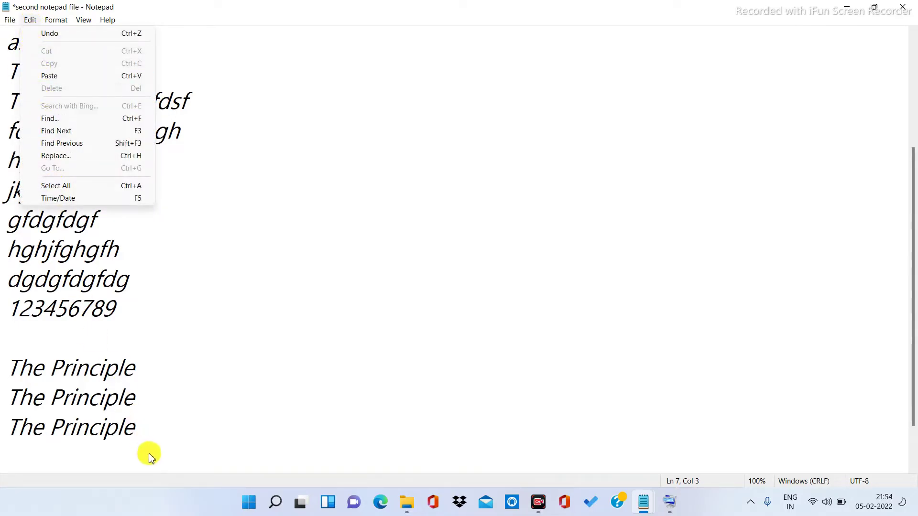
left_click(334, 289)
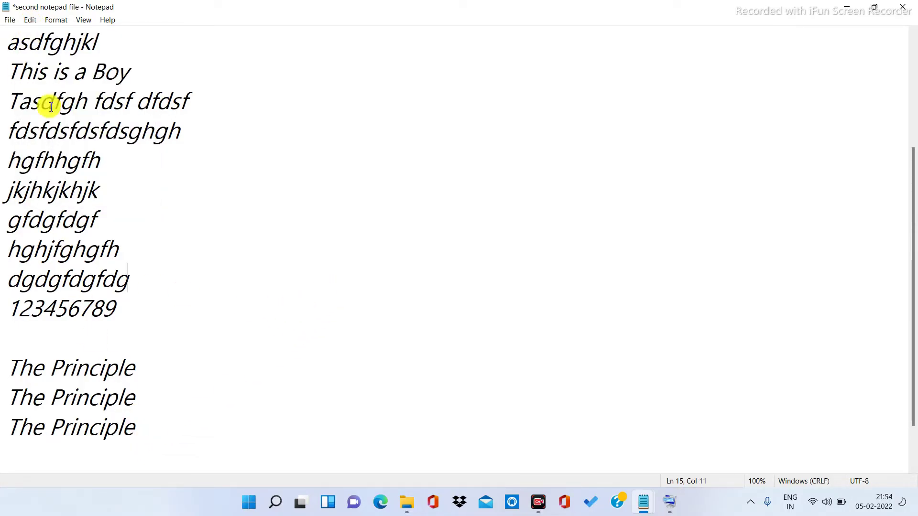
Step: Search downward for "principle" with Match case enabled, and close the Find dialog
left_click(29, 19)
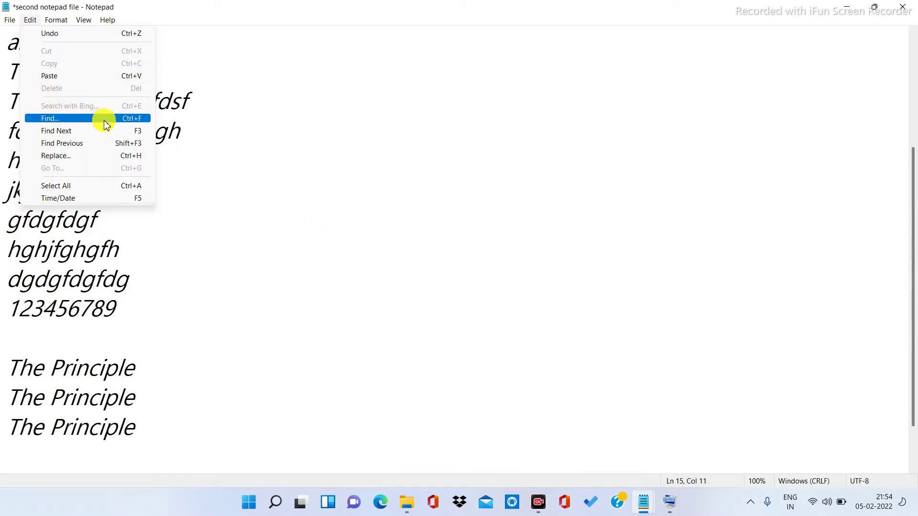
left_click(65, 119)
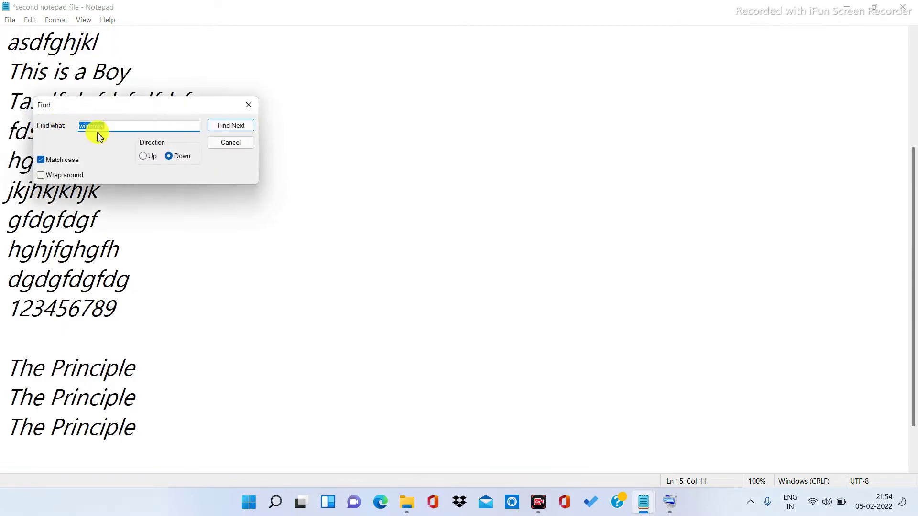
left_click_drag(148, 109, 439, 111)
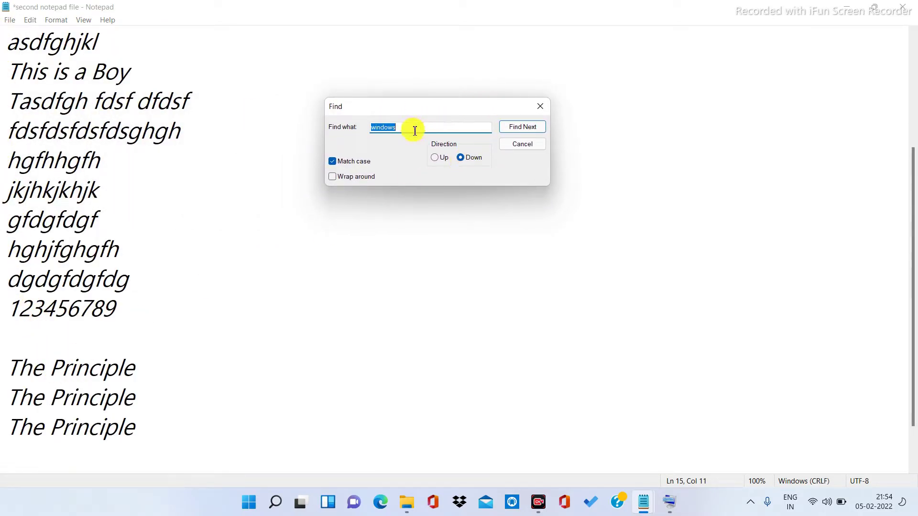
type("principle")
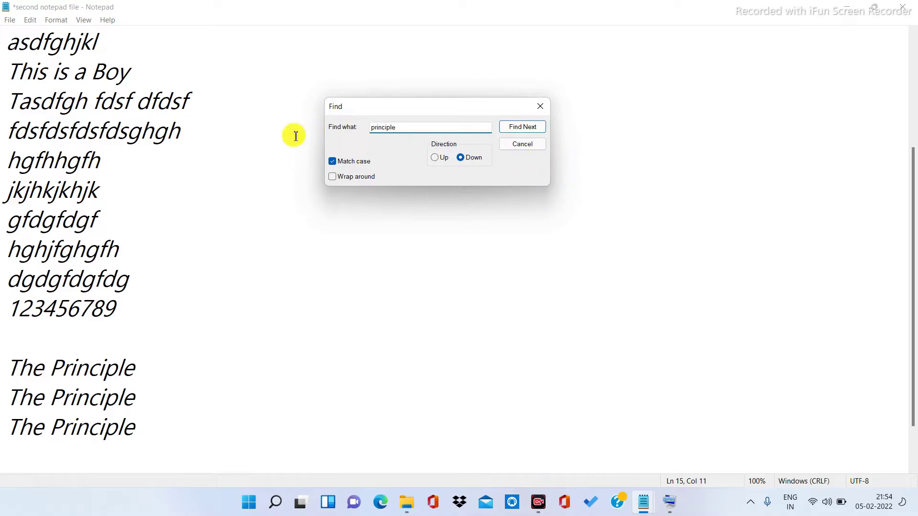
left_click(522, 128)
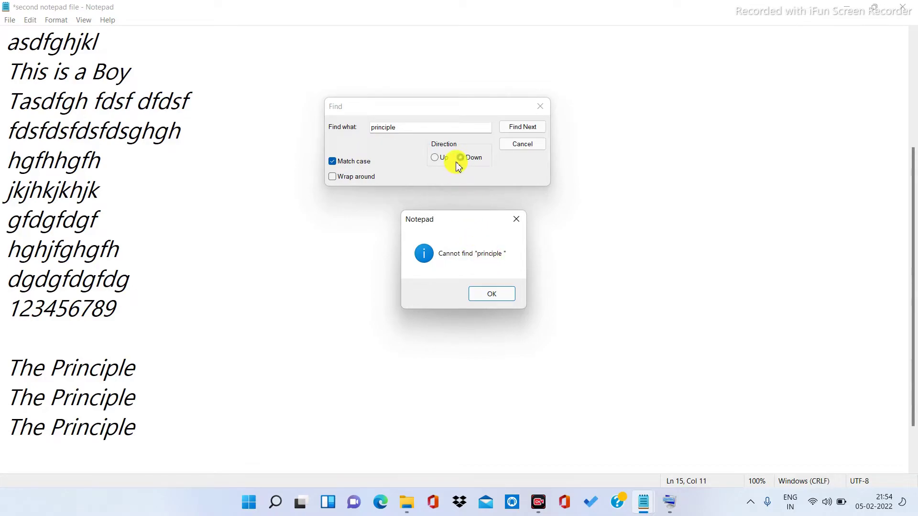
left_click(487, 293)
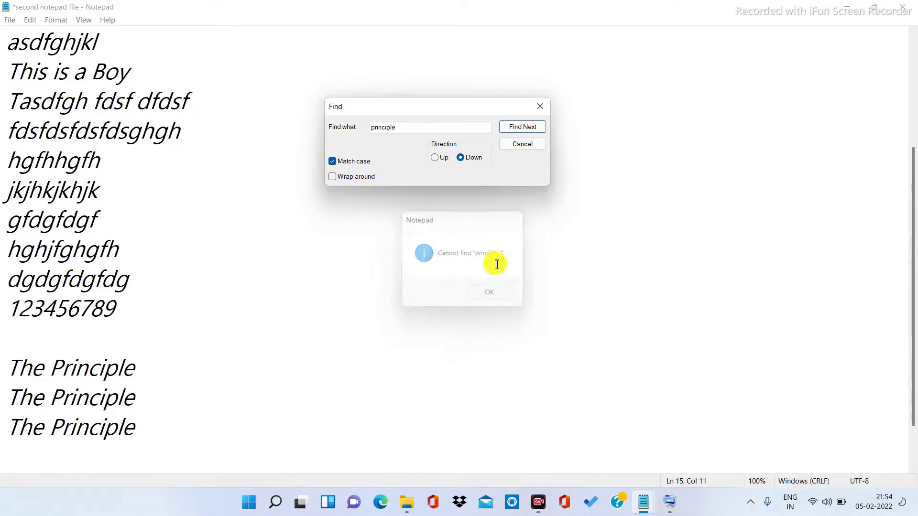
left_click(541, 106)
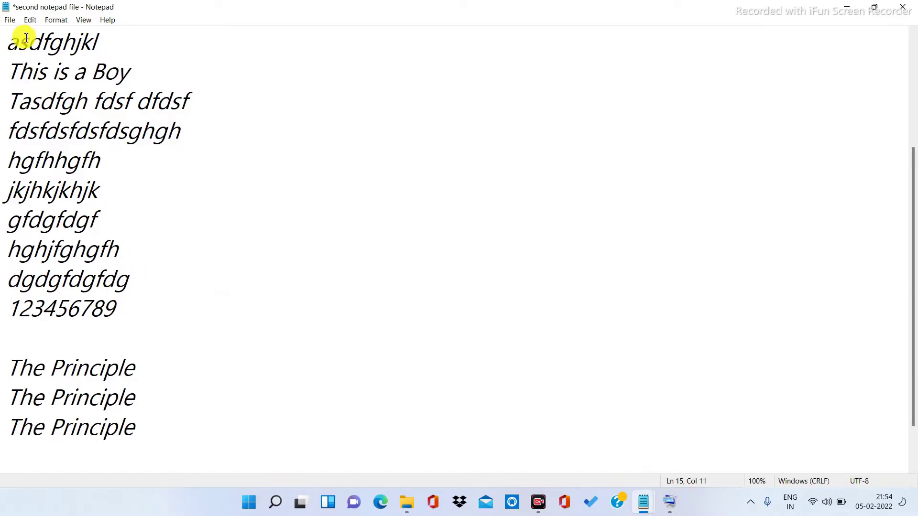
Step: Reopen Find and repeat the case-sensitive search for "principle", dismissing the message
left_click(29, 21)
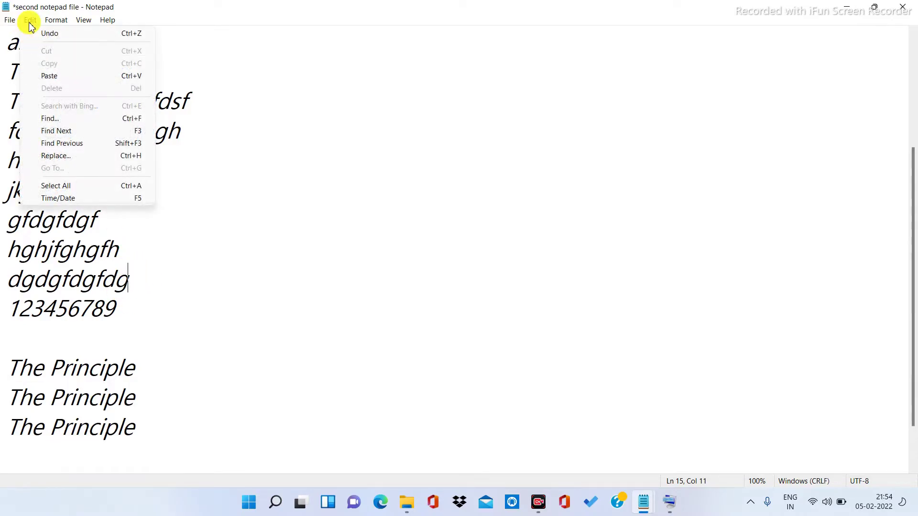
left_click(54, 118)
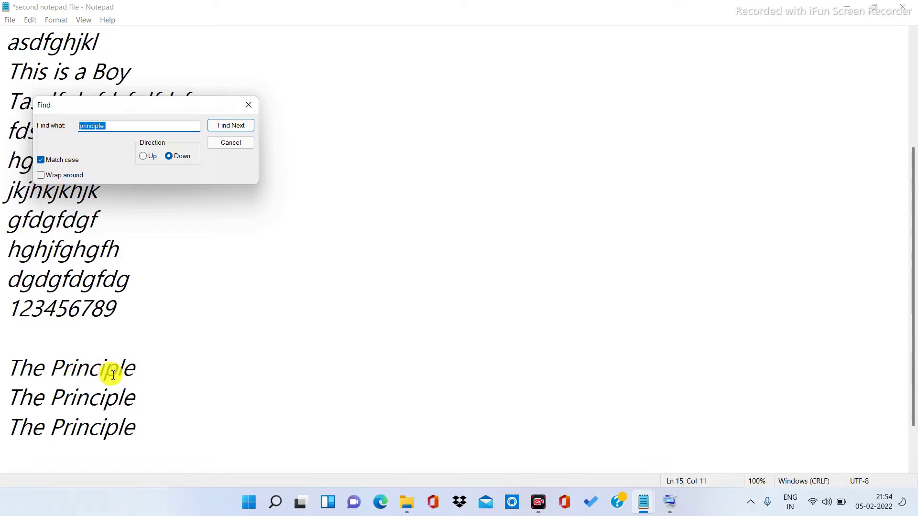
left_click(41, 160)
left_click(109, 125)
left_click(48, 161)
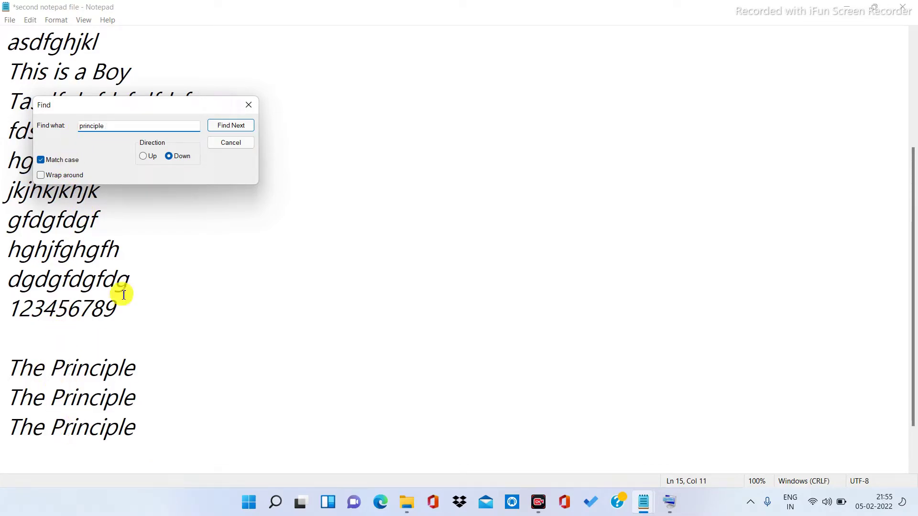
left_click(219, 127)
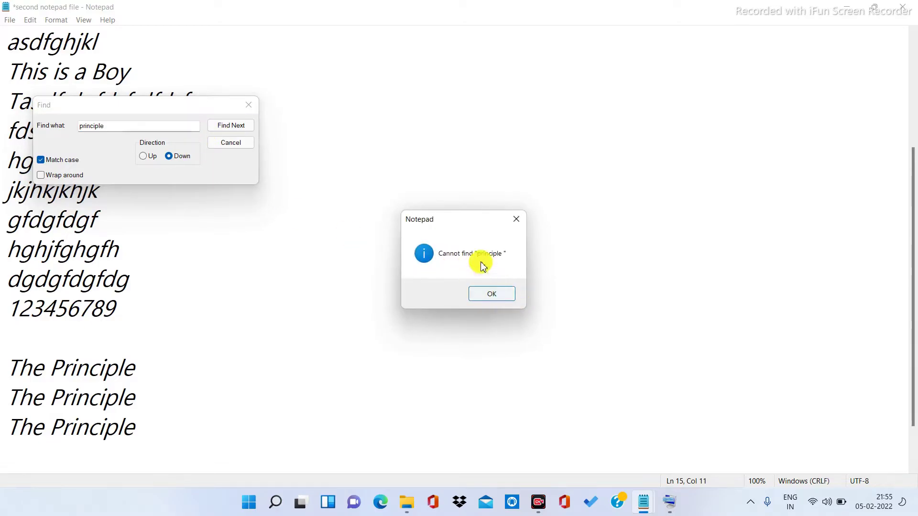
left_click(492, 297)
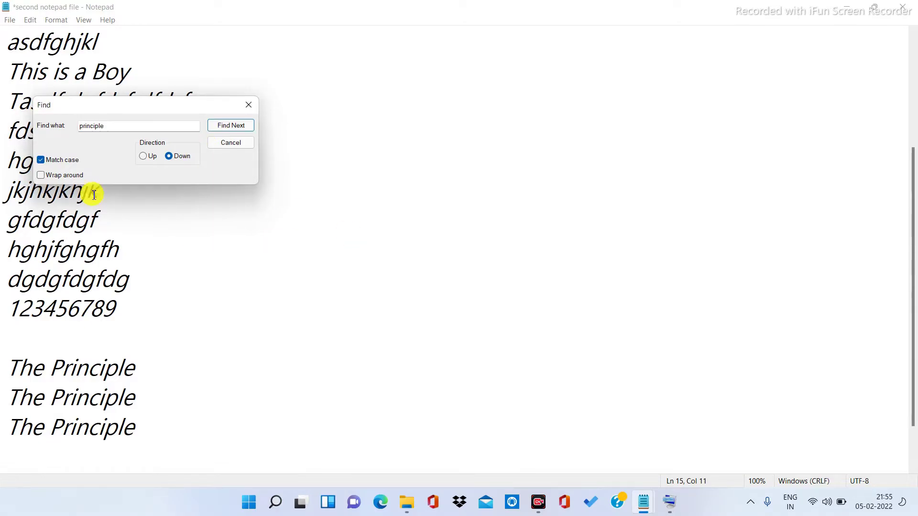
Step: Disable Match case and search downward for "principle" through the three "The Principle" lines to the end of the document
left_click(234, 127)
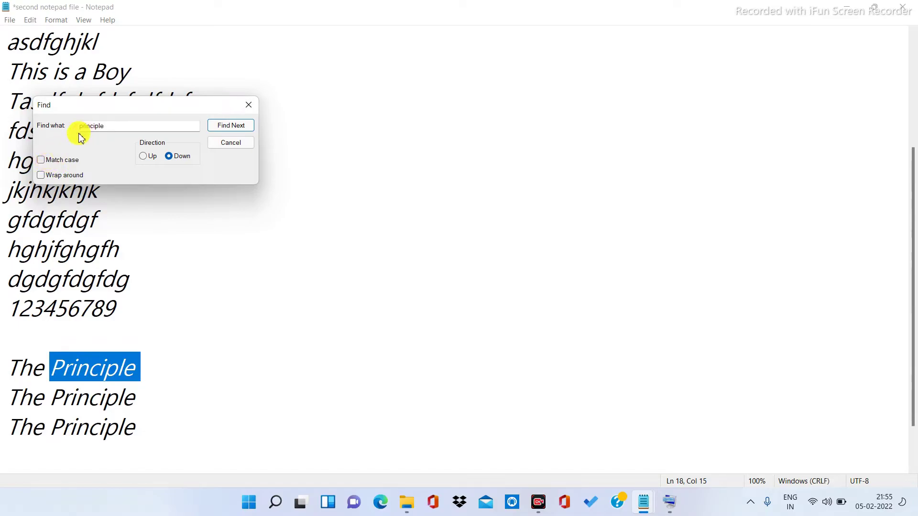
left_click(45, 174)
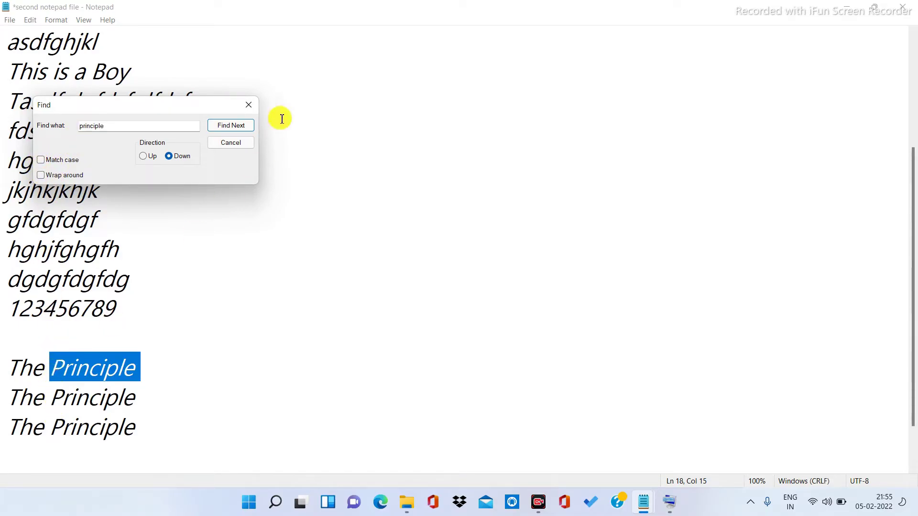
left_click(238, 130)
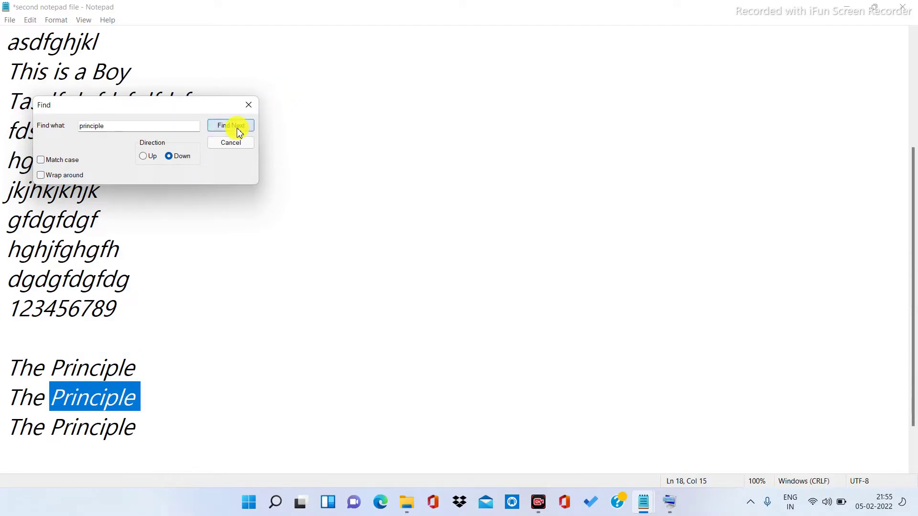
left_click(238, 130)
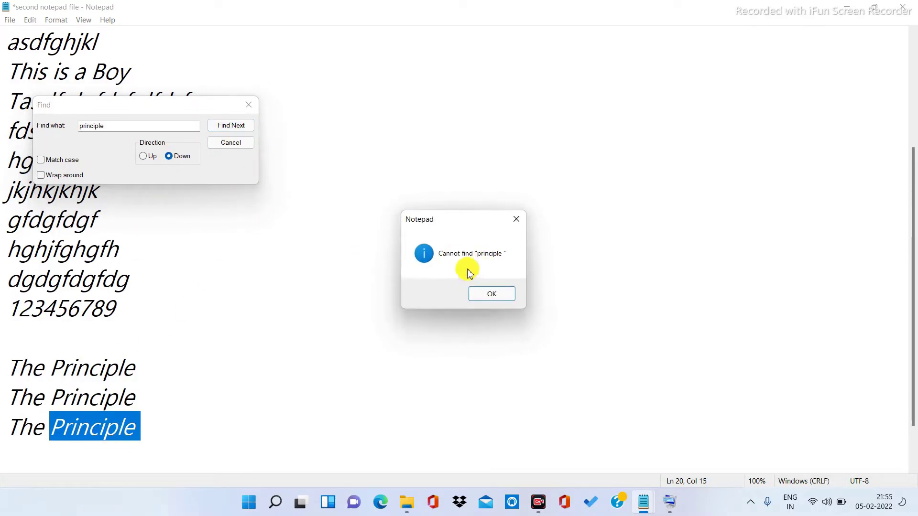
left_click(486, 299)
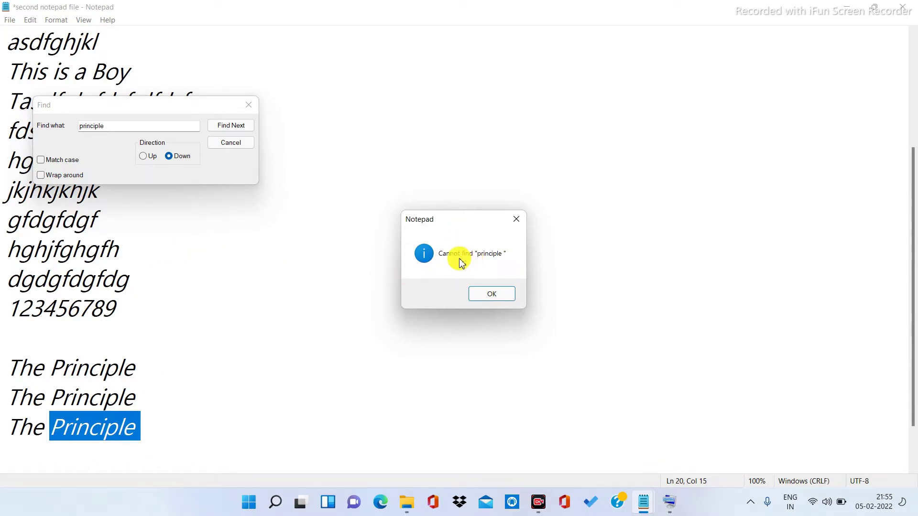
left_click(493, 294)
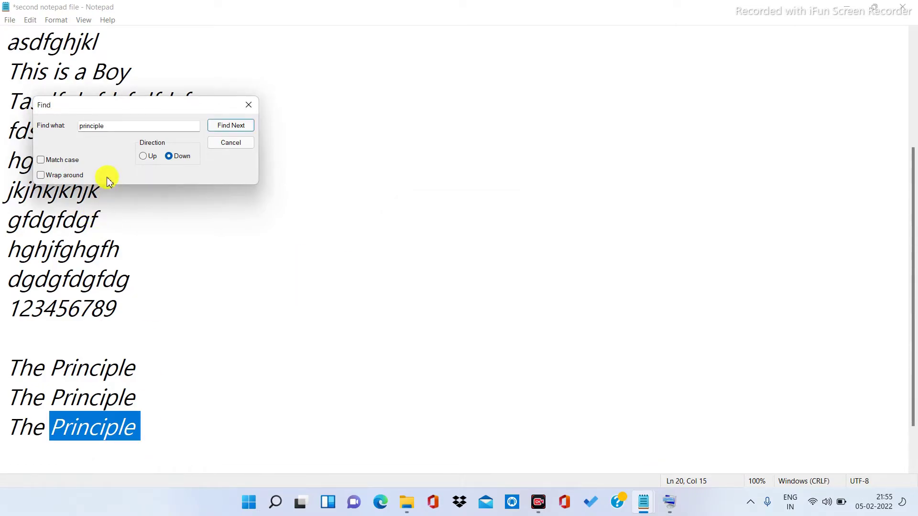
Step: Switch the search direction to Up, go back through every match of "principle" to the first one, and close Find
left_click(145, 158)
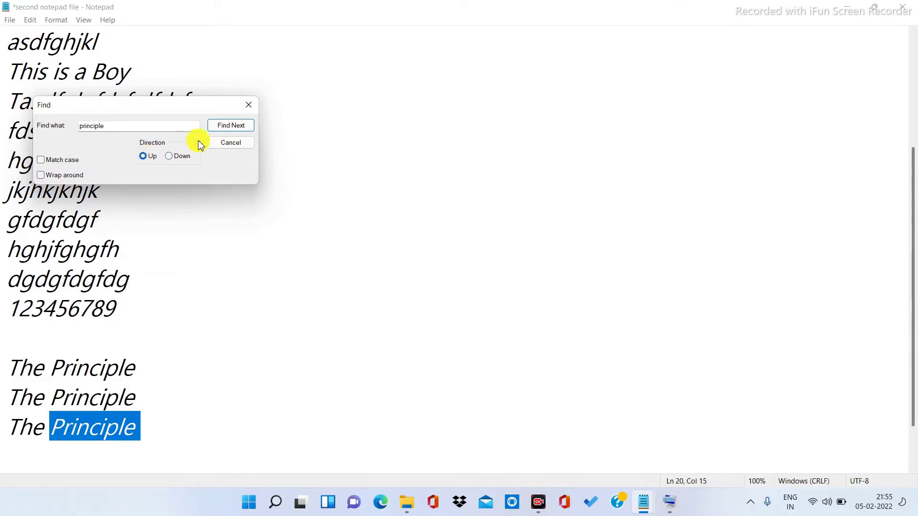
left_click(235, 130)
left_click(235, 130)
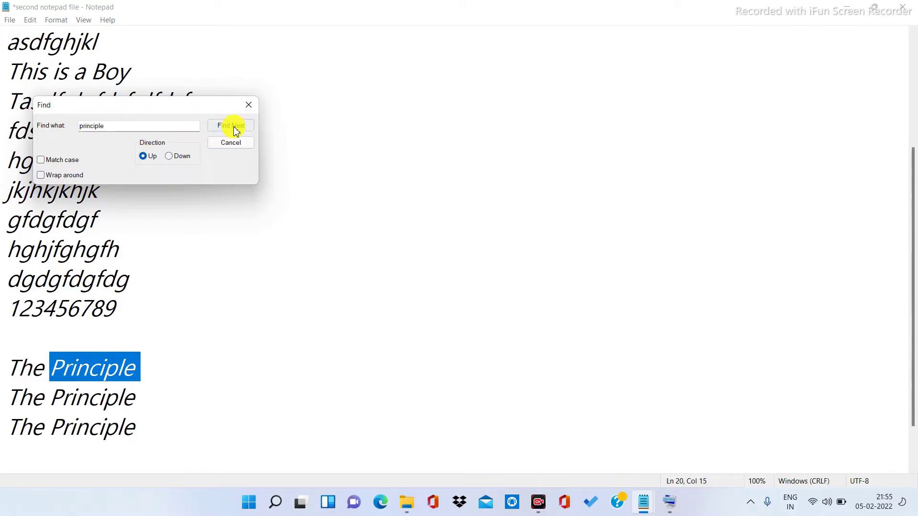
left_click(236, 130)
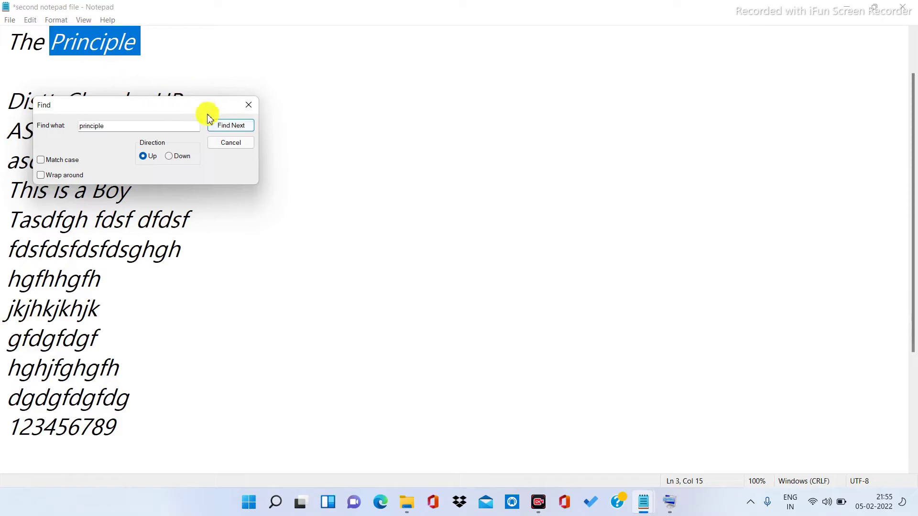
left_click(227, 130)
left_click(500, 295)
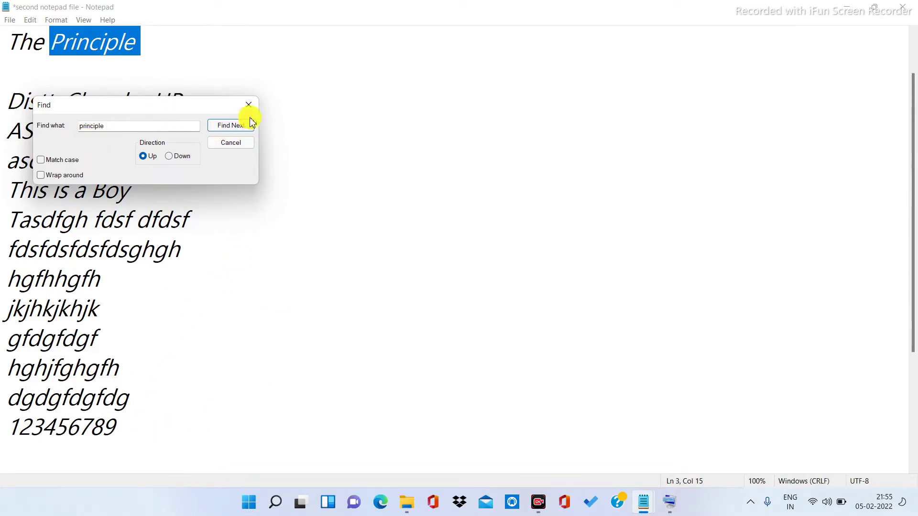
left_click(234, 144)
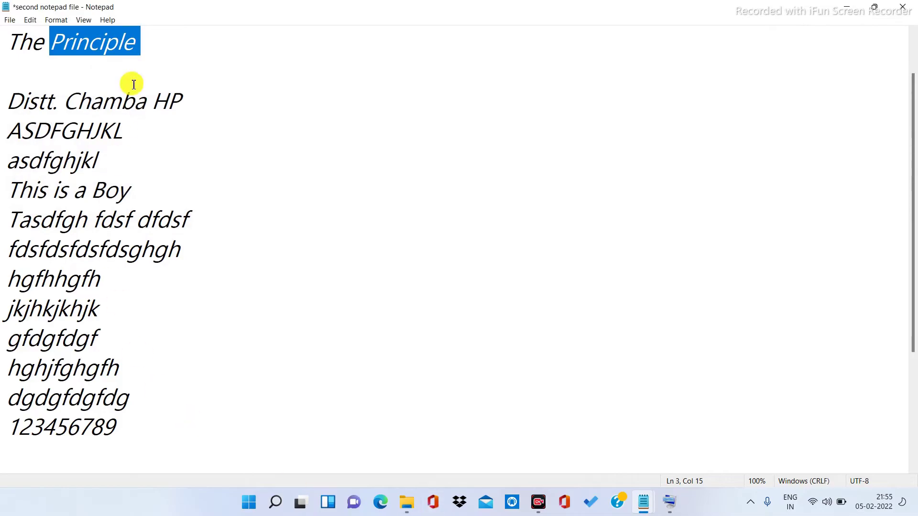
Step: Find the next two occurrences of "principle" below the first one, and go back to the previous occurrence
left_click(31, 23)
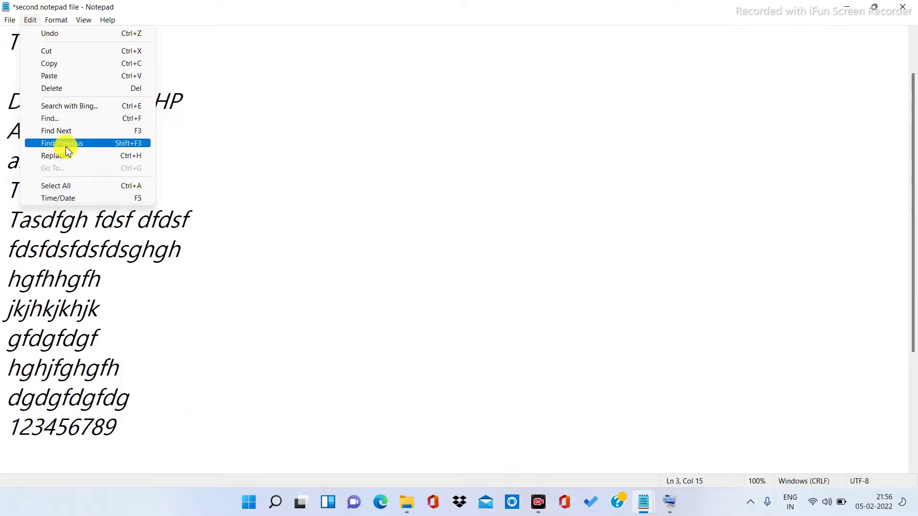
left_click(56, 135)
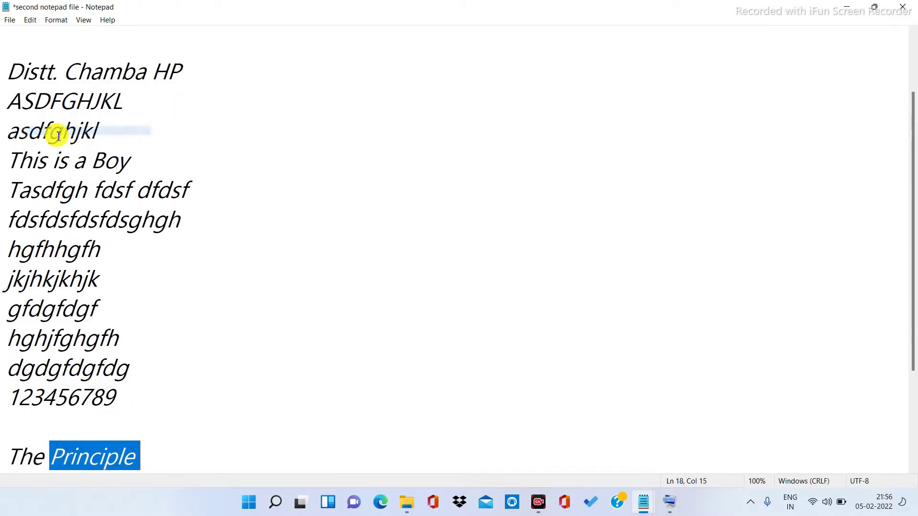
scroll(172, 242, "down", 2)
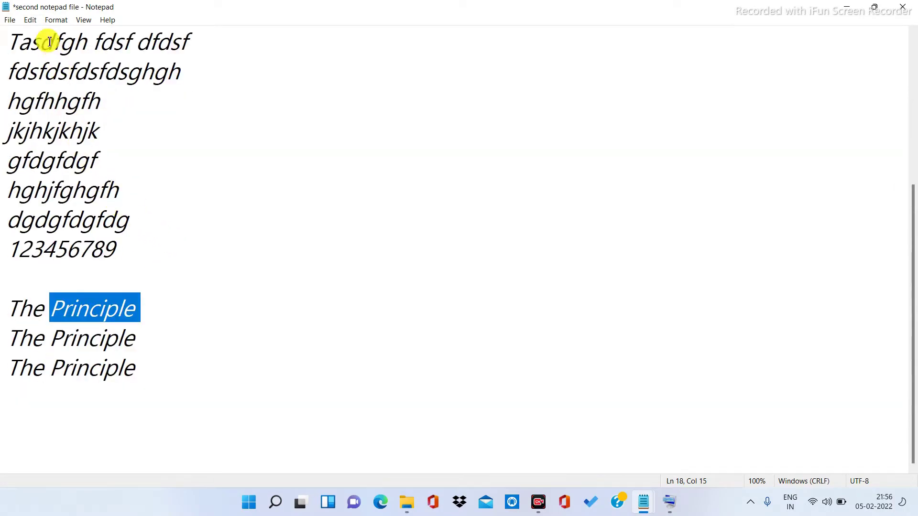
left_click(31, 20)
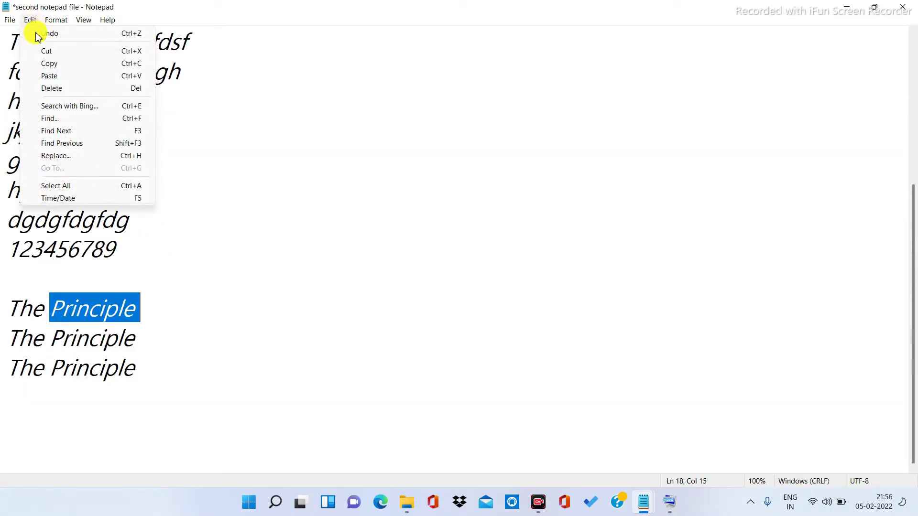
left_click(60, 137)
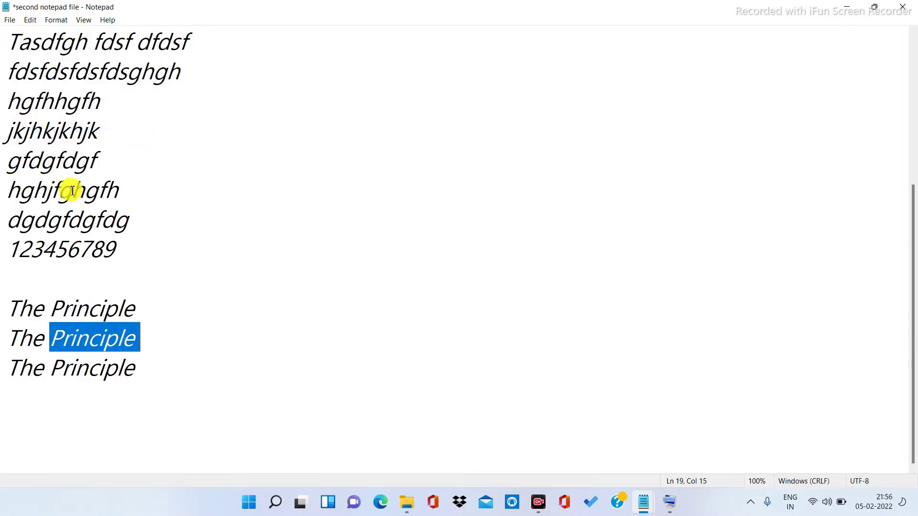
left_click(33, 21)
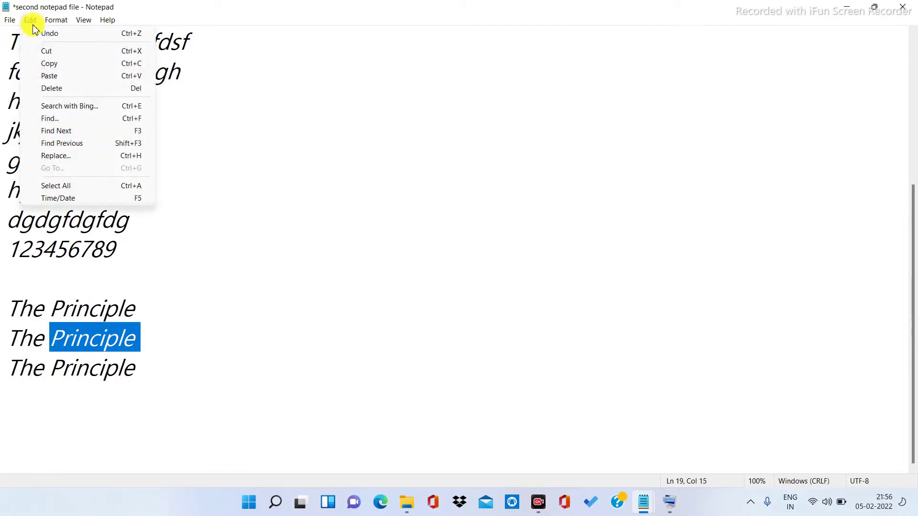
left_click(69, 143)
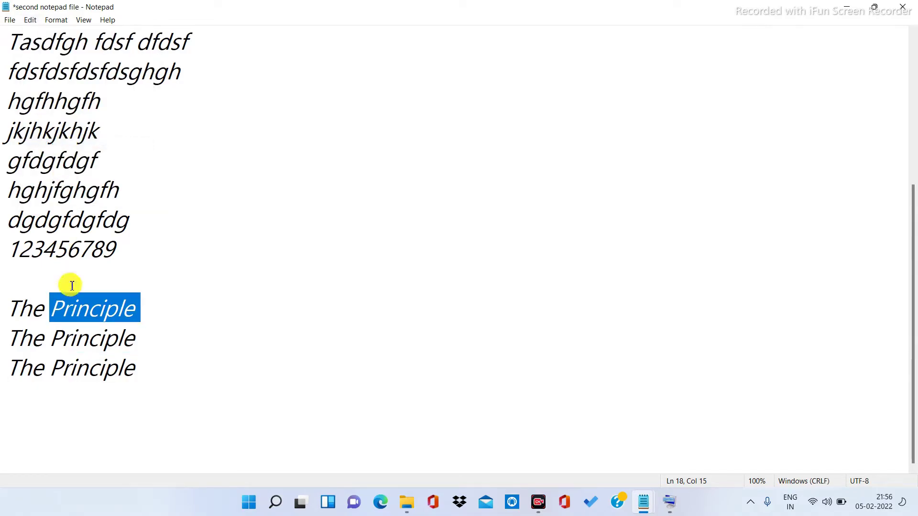
Step: Open Replace and add two test lines reading "Chamb", one below "hgfhhgfh" and one below "gfdgfdgf"
left_click(31, 20)
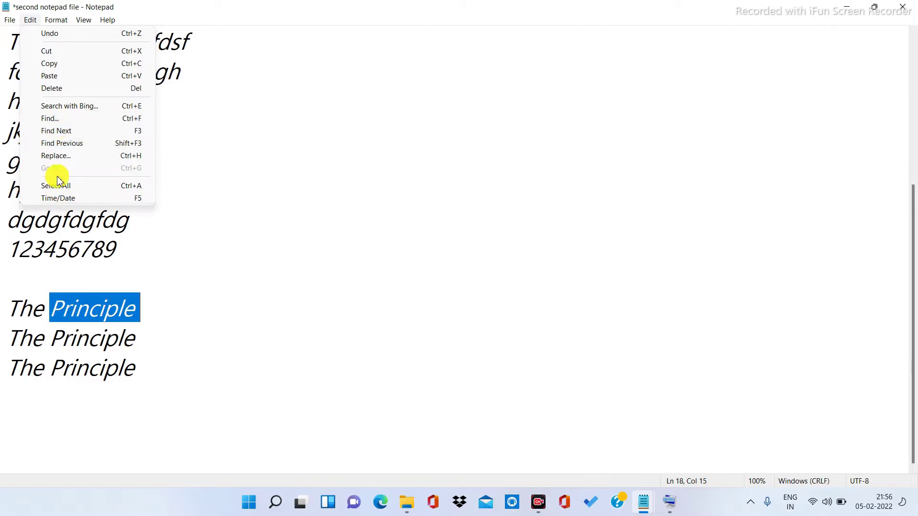
left_click(49, 160)
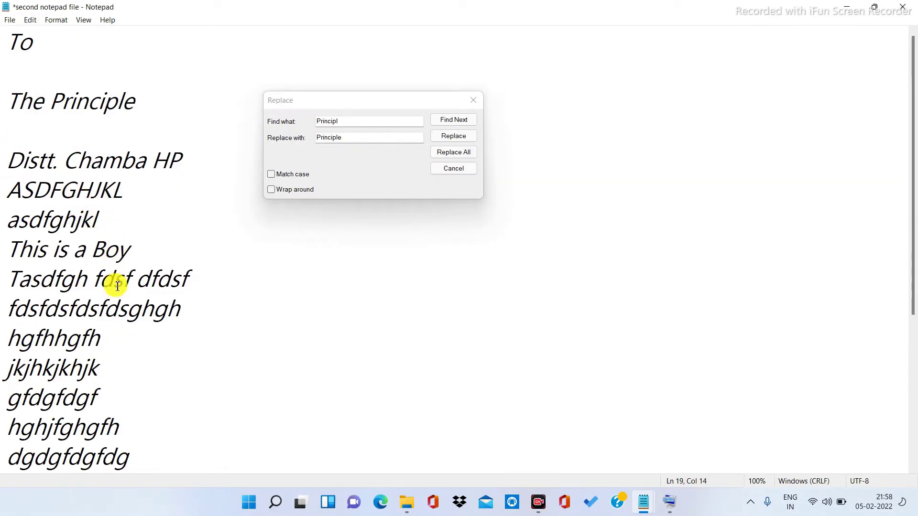
key("Return")
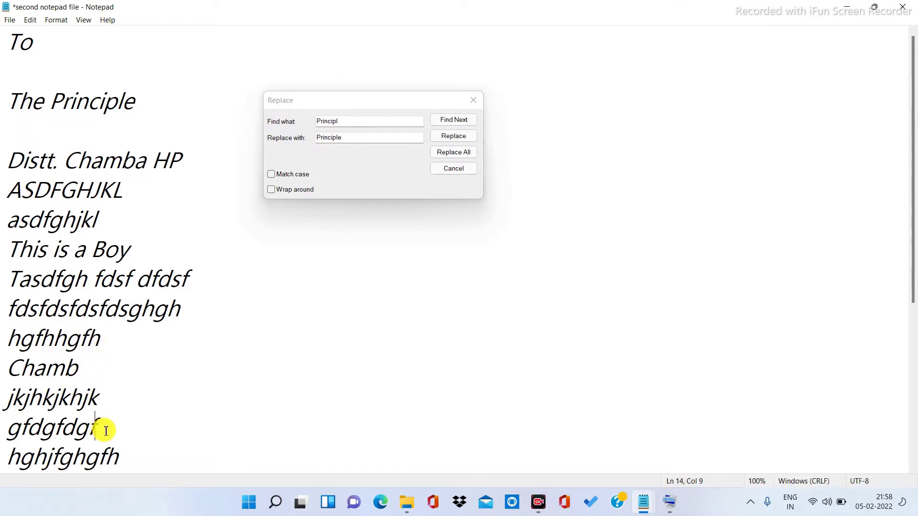
key("ctrl+z")
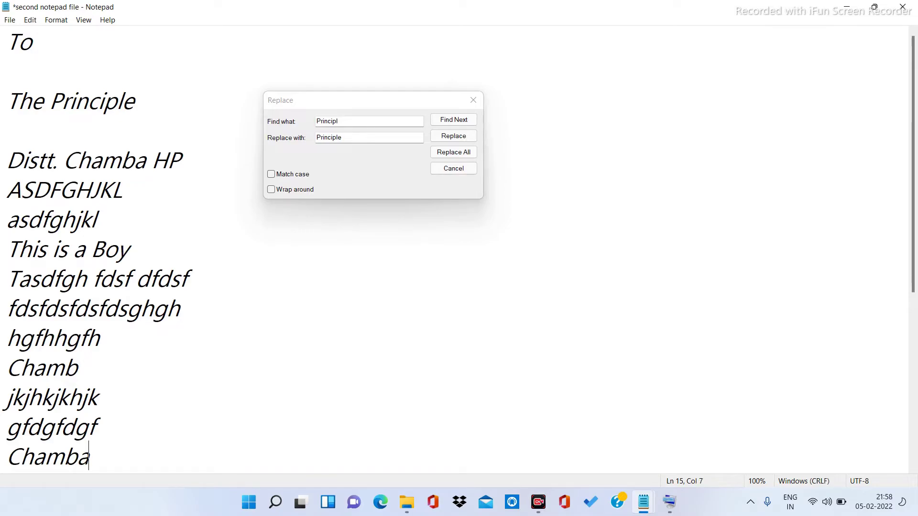
scroll(111, 420, "down", 3)
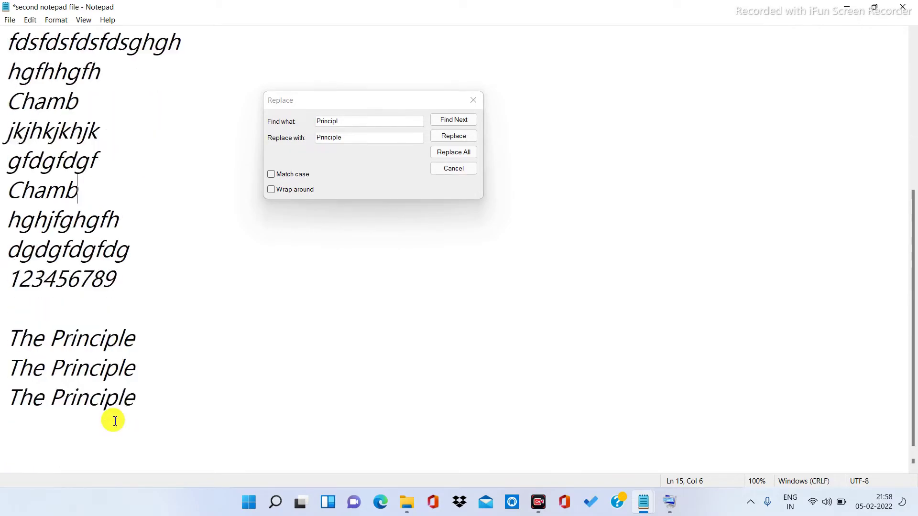
scroll(101, 234, "up", 2)
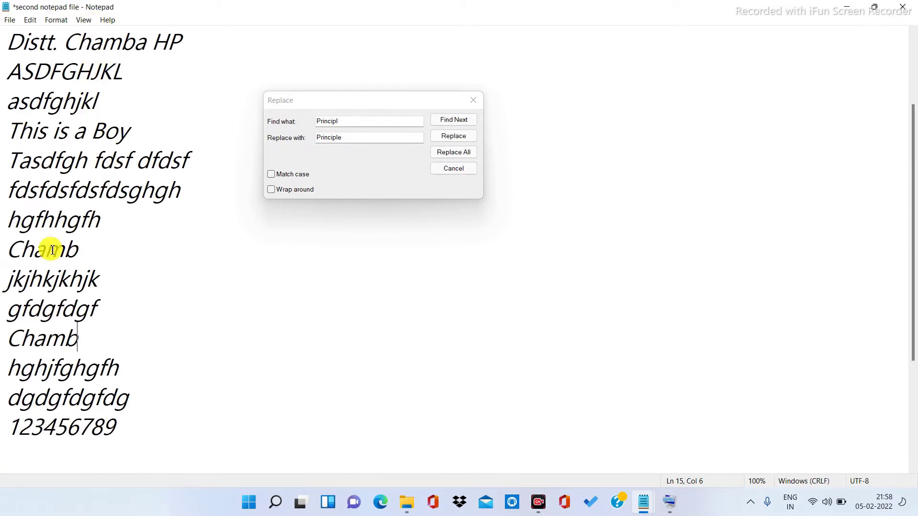
scroll(70, 247, "up", 1)
Step: Set the search text to "chamb" and the replacement text to "Chamba" in Replace
left_click_drag(372, 123, 202, 129)
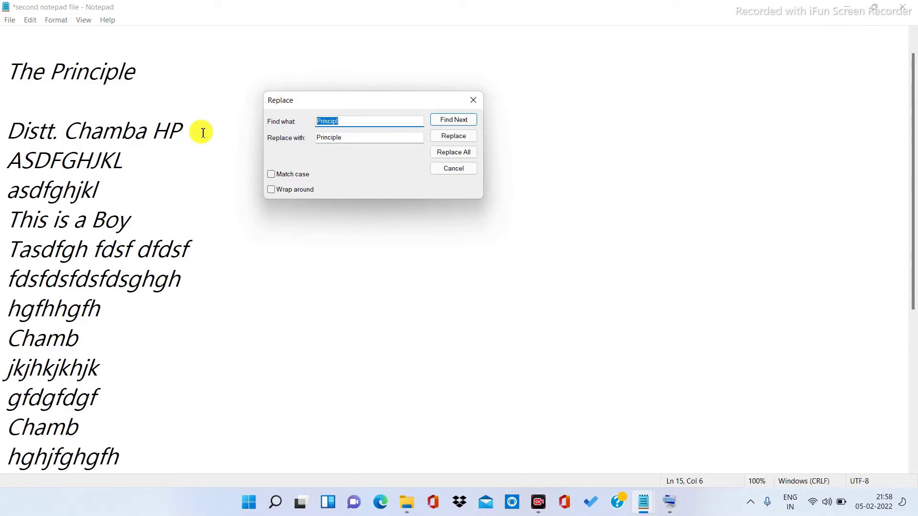
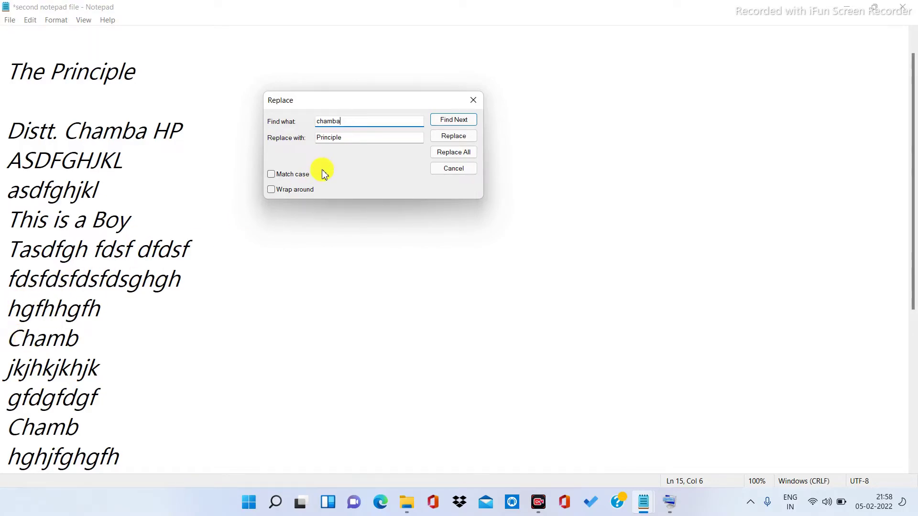
double_click(363, 139)
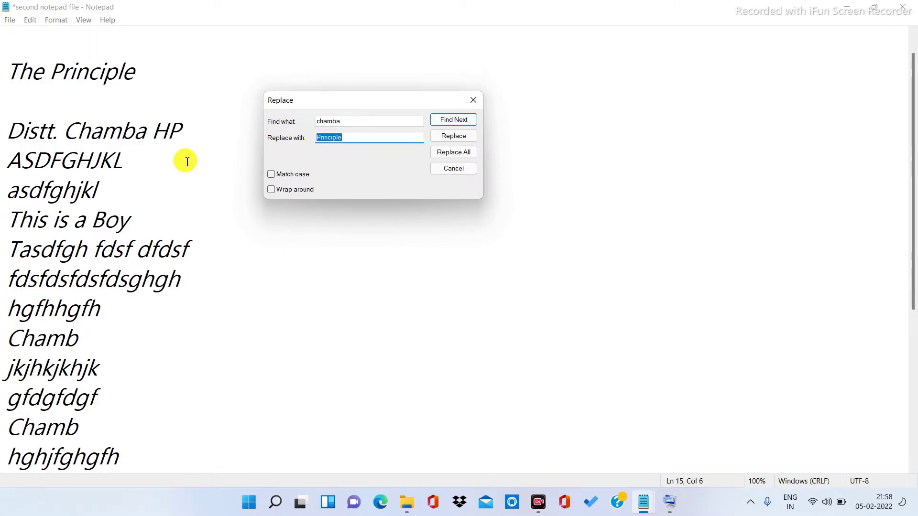
type("Chamba")
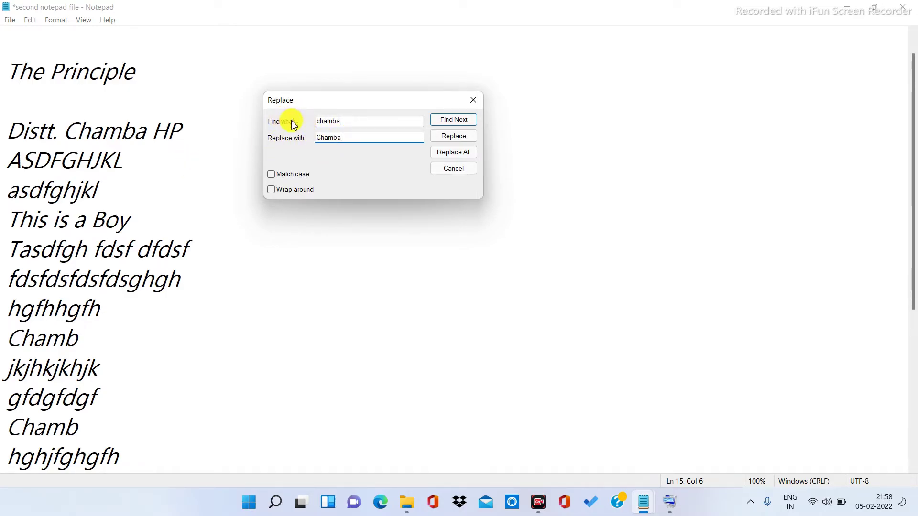
left_click(353, 123)
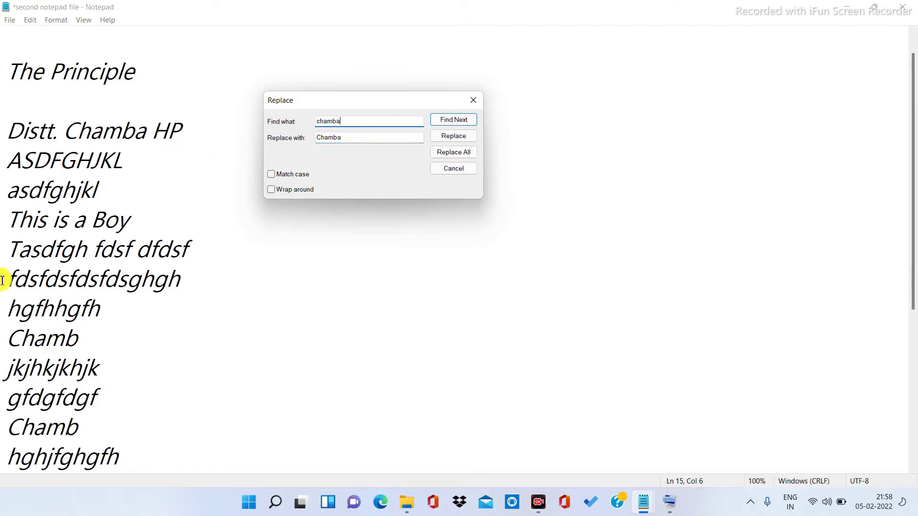
key("BackSpace")
Step: Try to replace and find "chamb" from the current cursor position, dismiss the message and close Replace
left_click(455, 140)
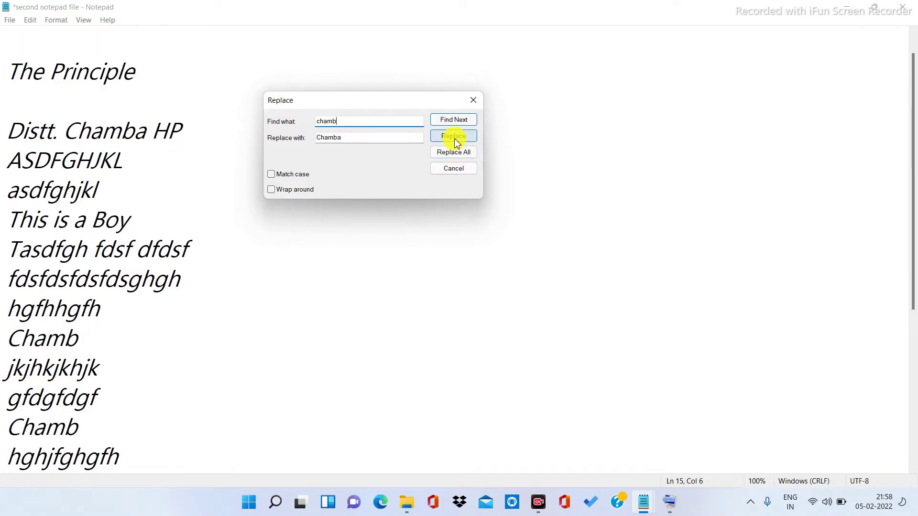
left_click(454, 120)
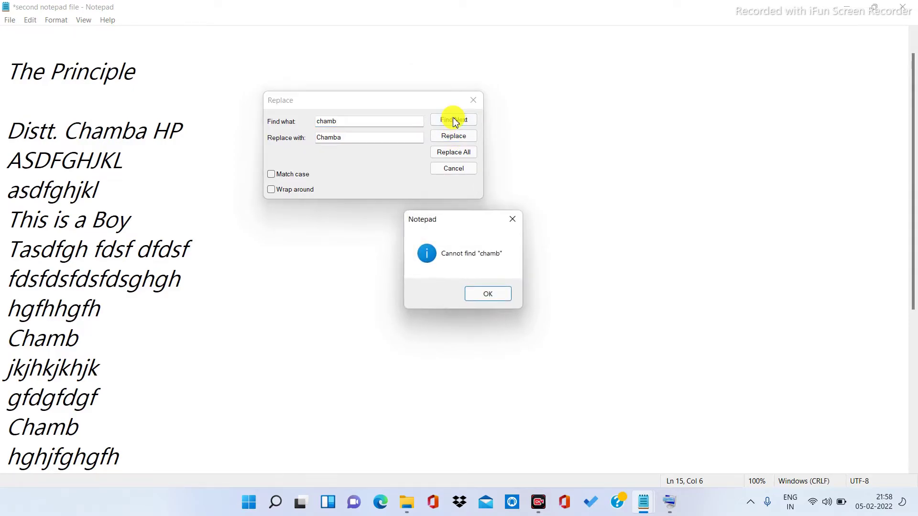
left_click(478, 294)
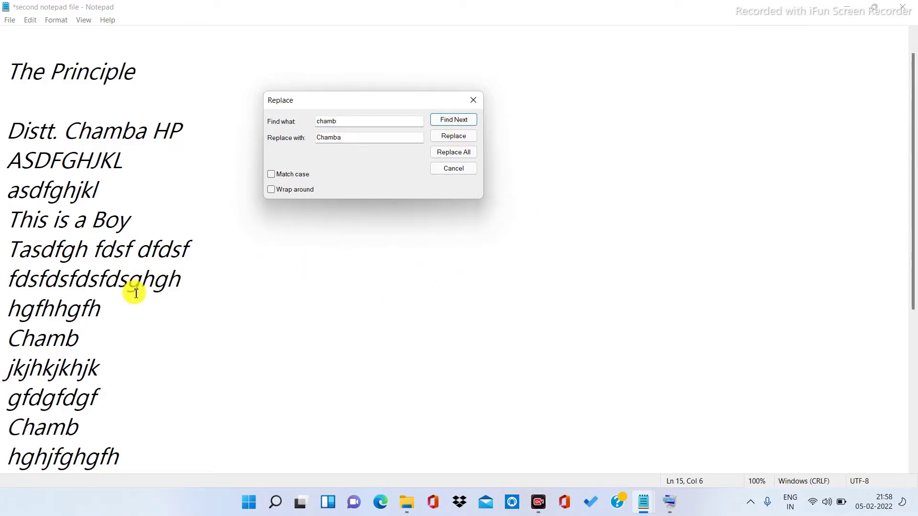
left_click(454, 171)
Step: Place the cursor after "To" on the first line and reopen Replace with "chamb" and "Chamba" entered
scroll(308, 270, "down", 3)
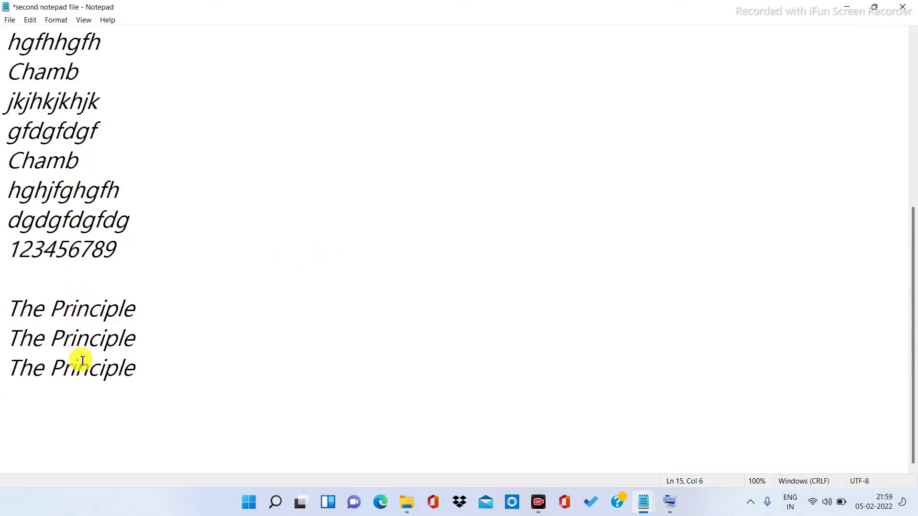
scroll(89, 154, "up", 3)
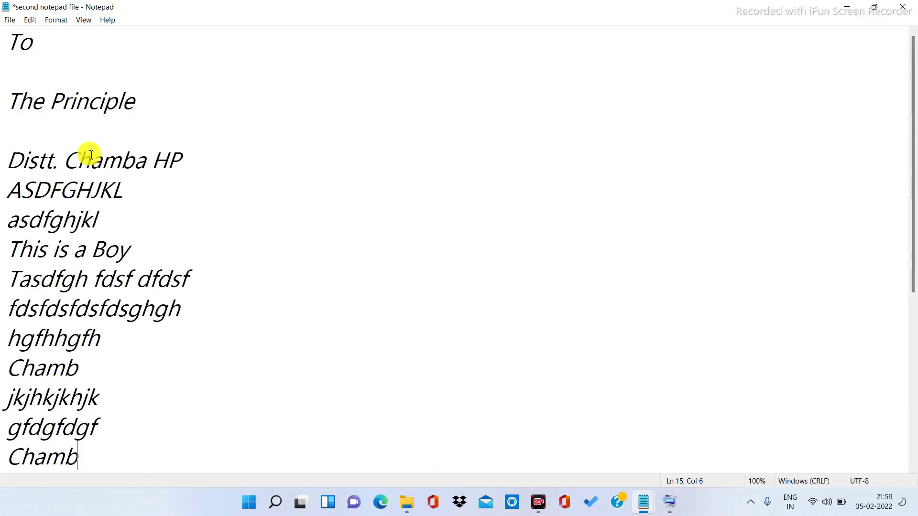
left_click(43, 45)
left_click(38, 21)
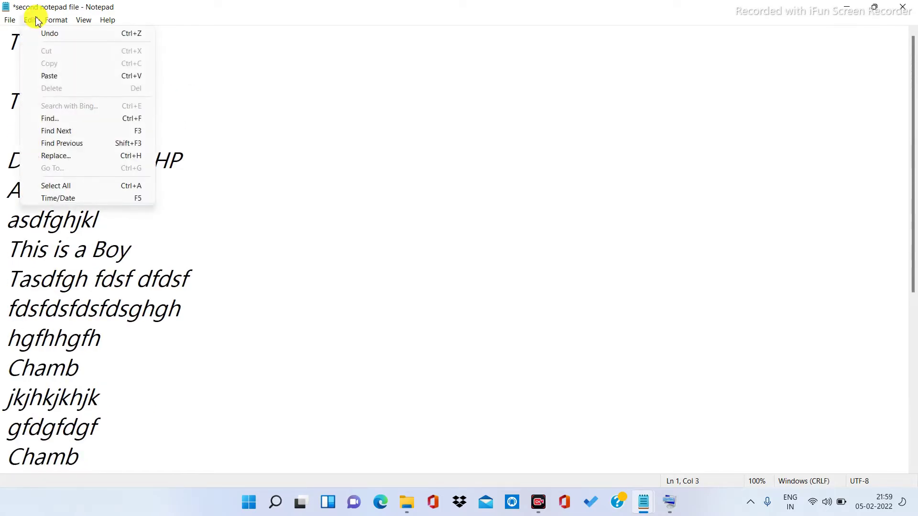
left_click(54, 157)
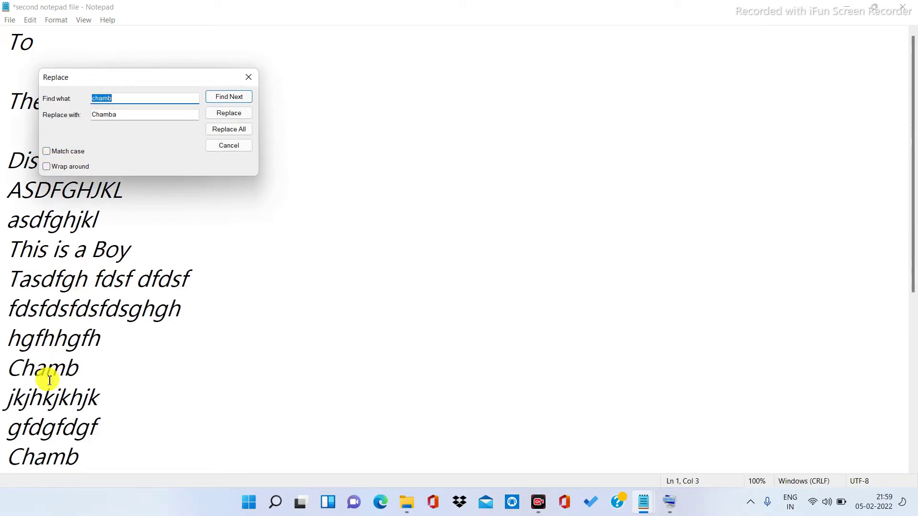
left_click(125, 119)
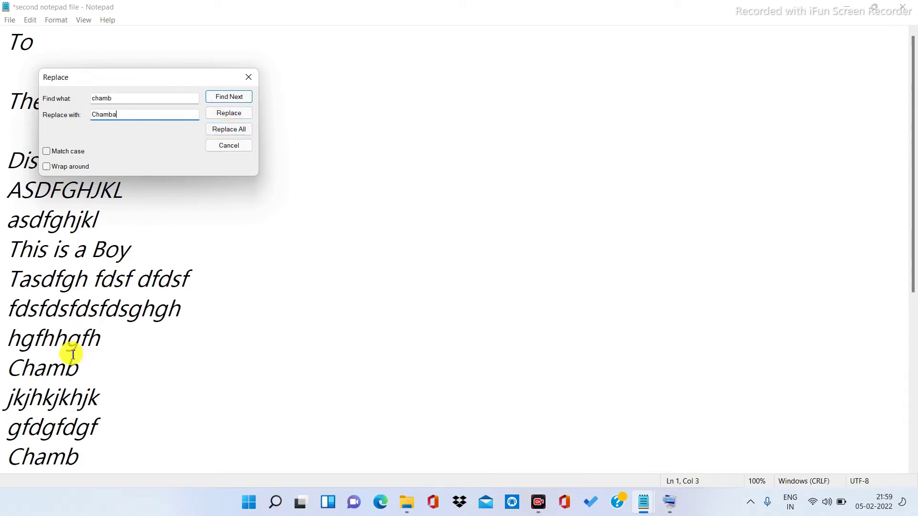
Step: Replace the matches of "chamb" with "Chamba" one by one to the end, review the text and close Replace
left_click(236, 117)
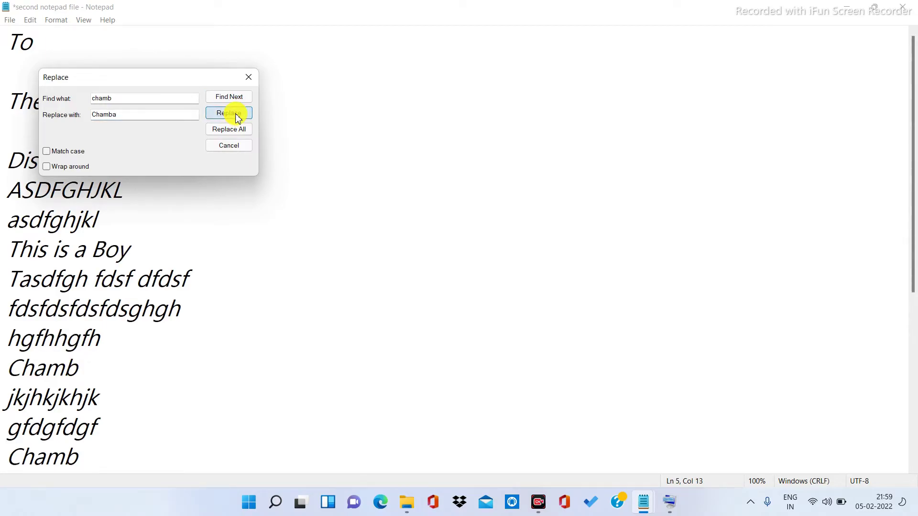
left_click(237, 117)
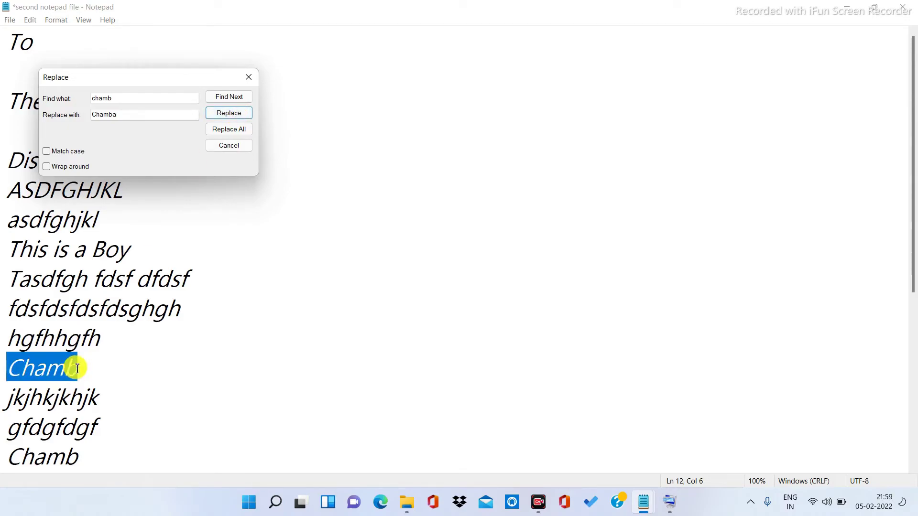
left_click(234, 116)
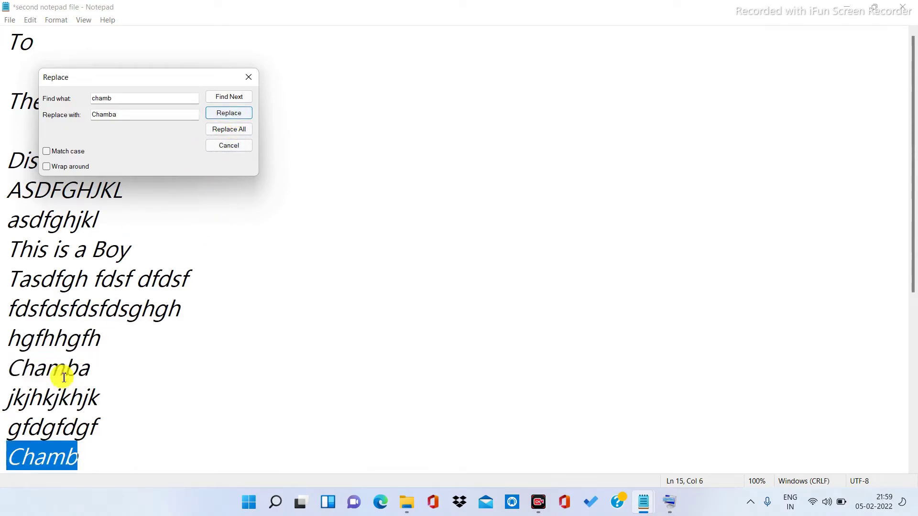
left_click(237, 119)
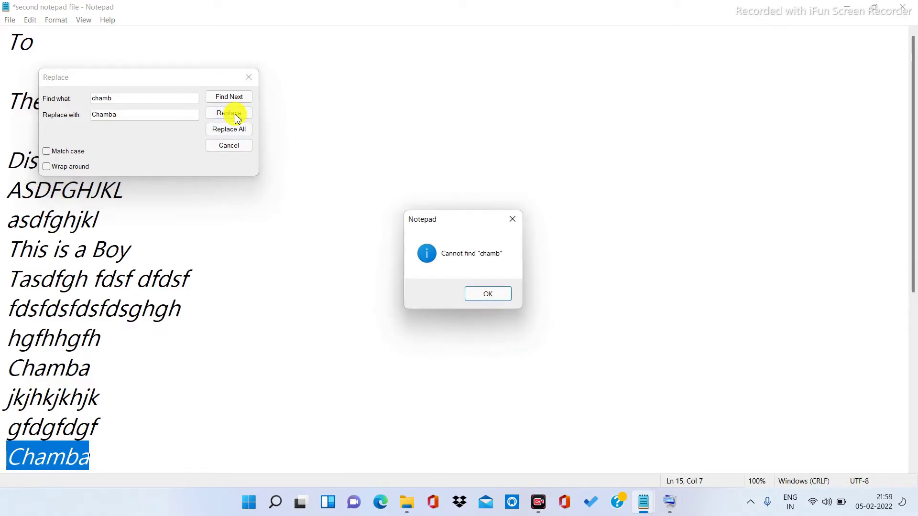
left_click(486, 292)
scroll(57, 404, "down", 3)
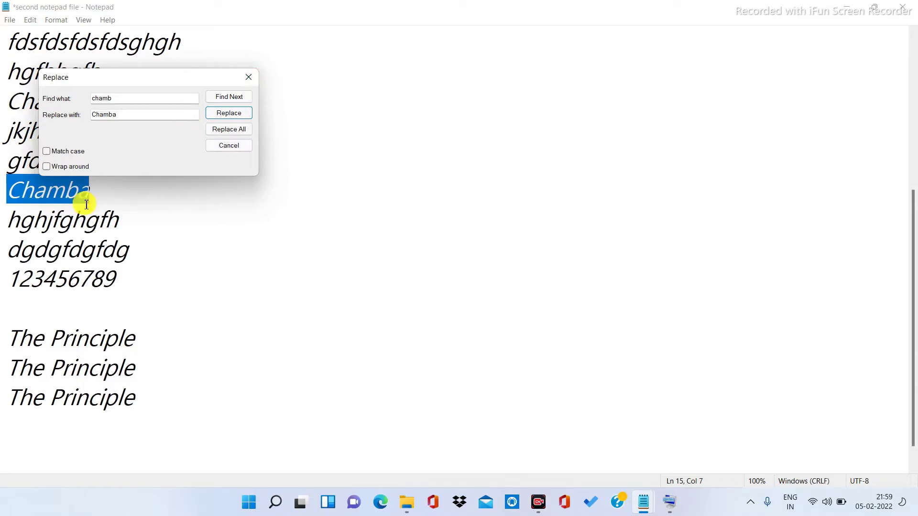
scroll(93, 198, "up", 2)
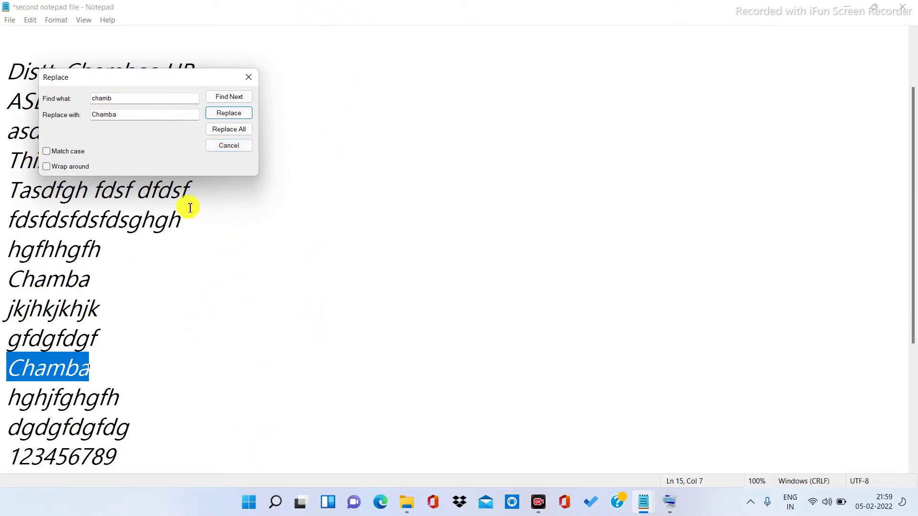
left_click(227, 151)
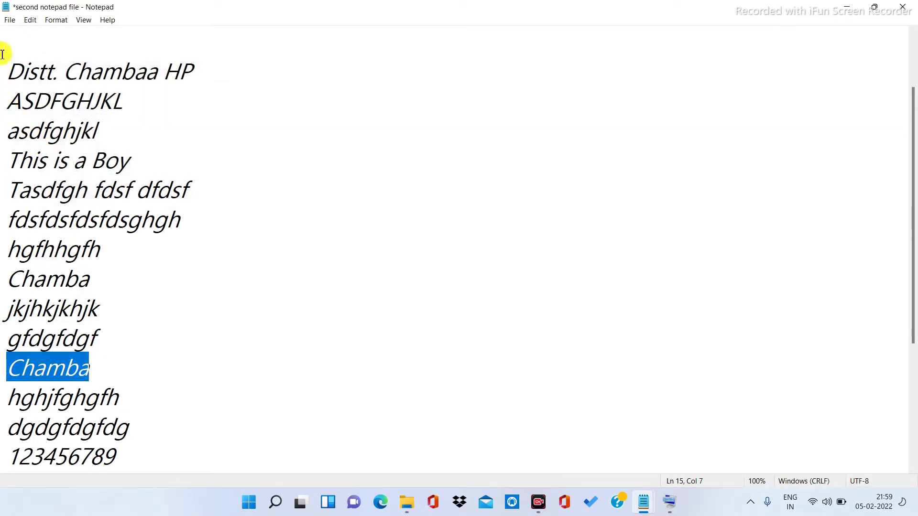
Step: Select all the text in the document, look over the selection and clear it
left_click(31, 20)
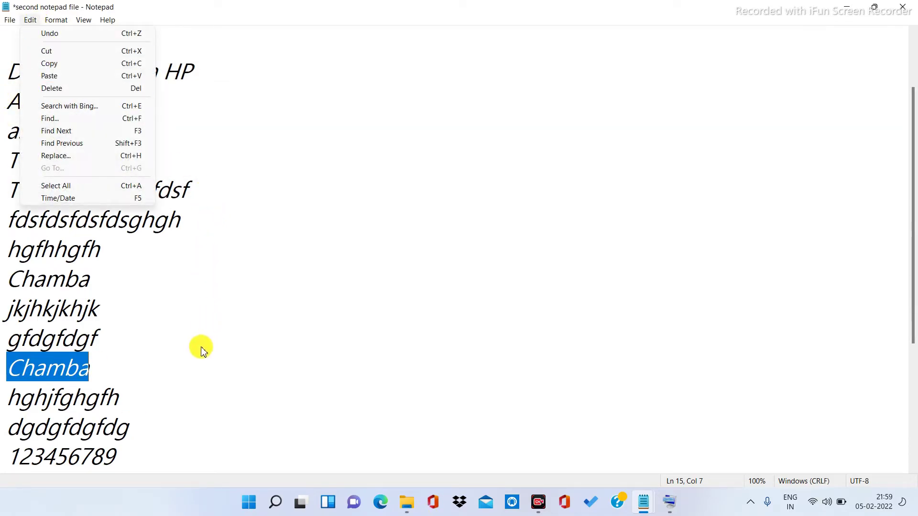
left_click(56, 188)
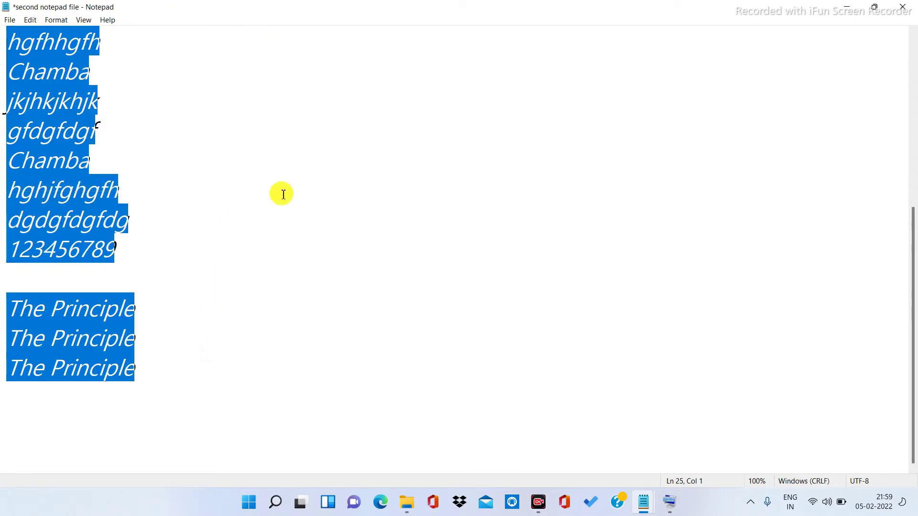
scroll(349, 283, "up", 5)
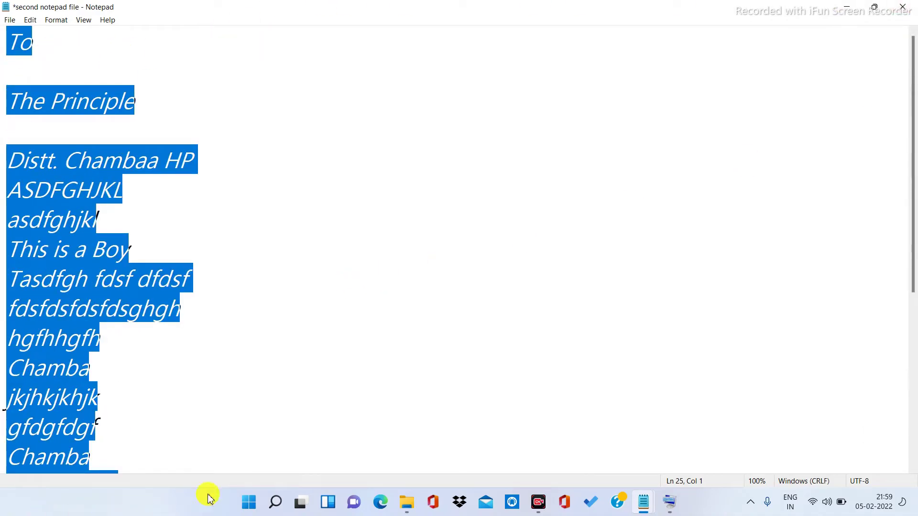
scroll(337, 442, "down", 3)
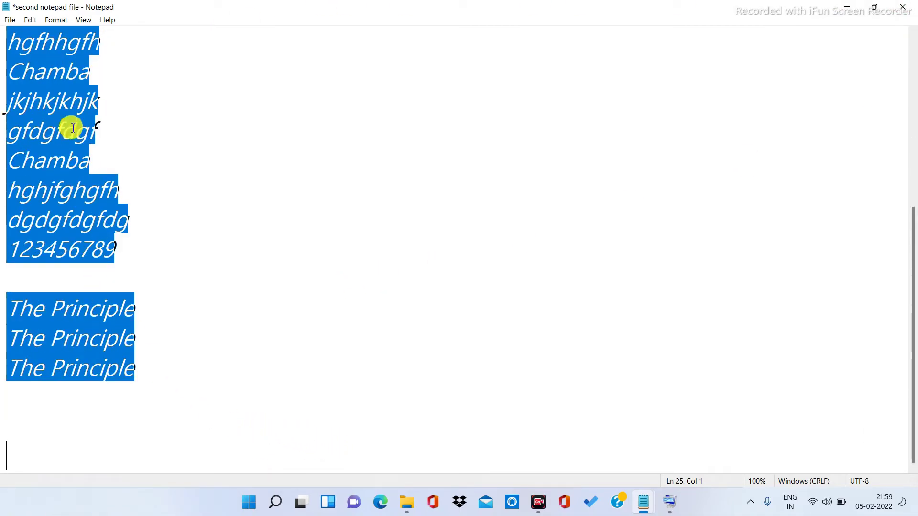
left_click(30, 20)
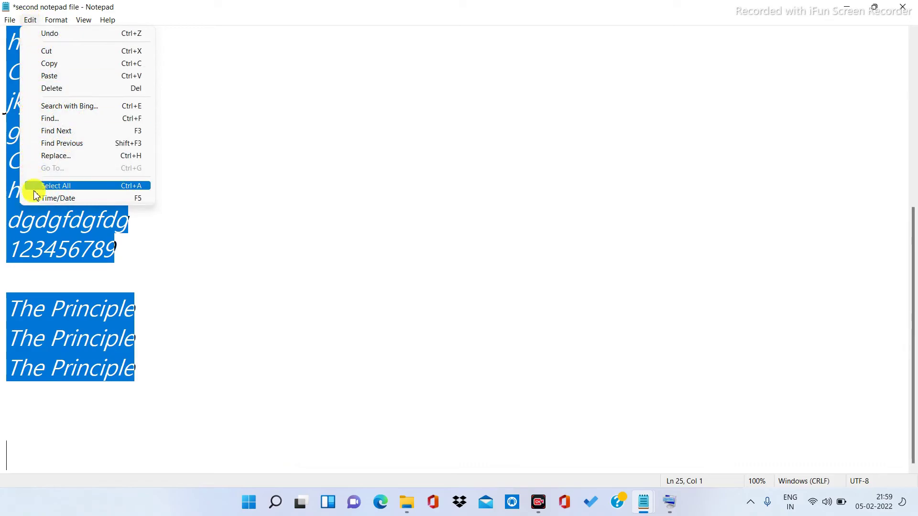
left_click(213, 309)
Step: Insert the current time and date on the blank line between "123456789" and the first "The Principle" below it
left_click(27, 280)
left_click(35, 22)
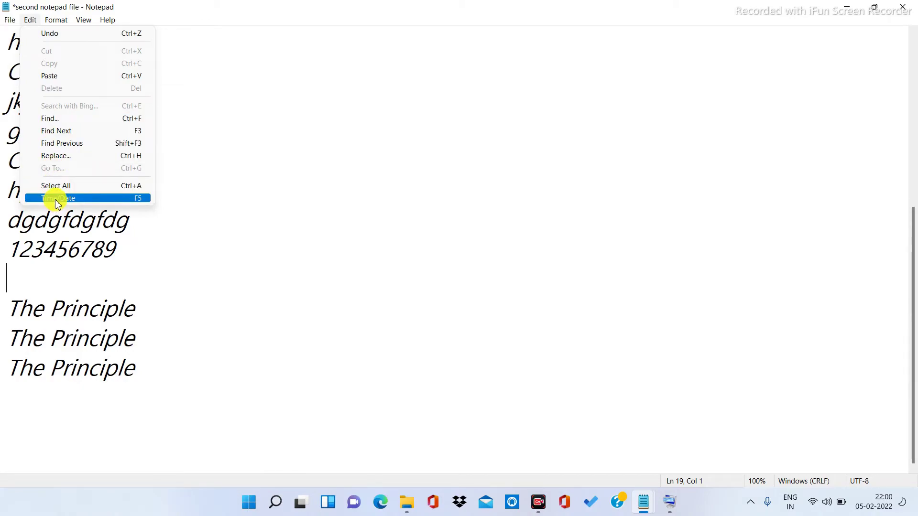
left_click(21, 281)
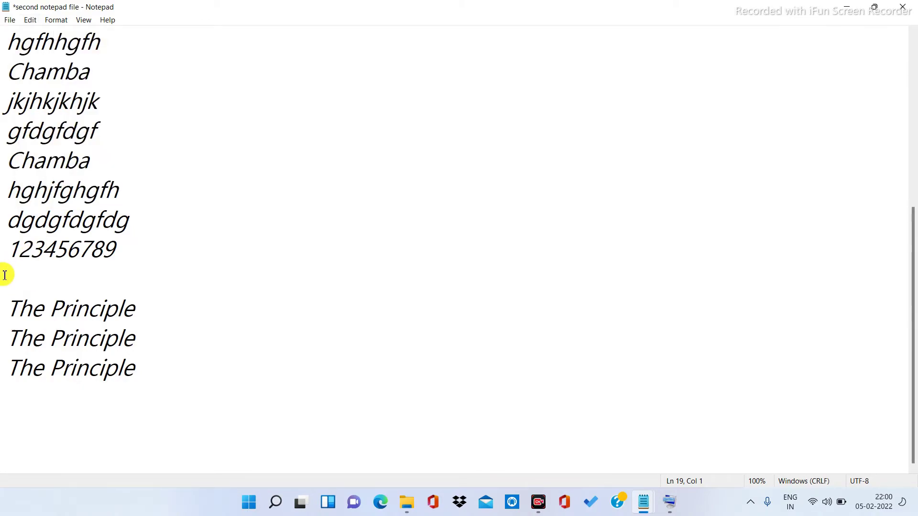
left_click(29, 20)
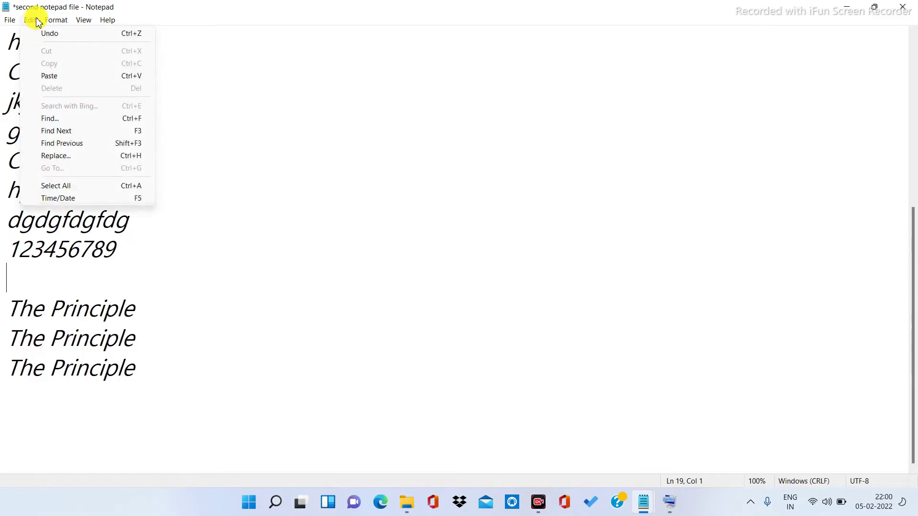
left_click(59, 204)
left_click_drag(12, 281, 196, 285)
left_click(196, 285)
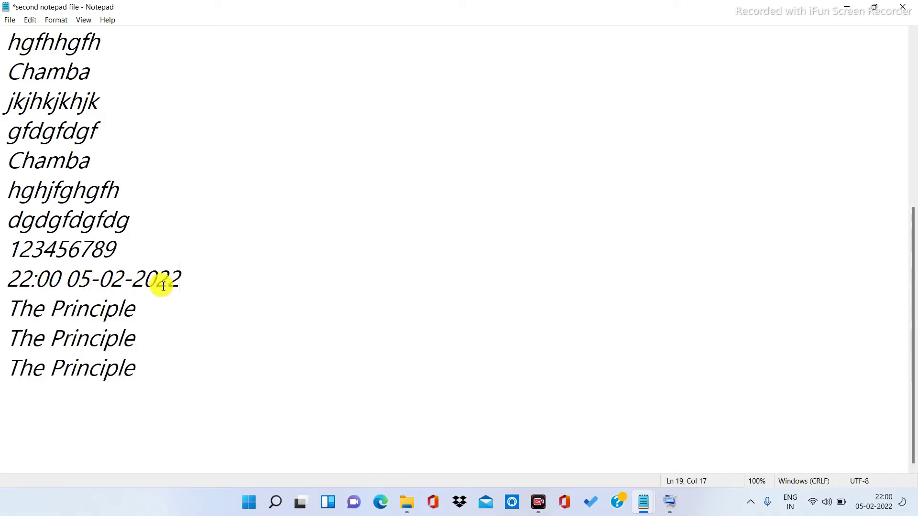
left_click(28, 19)
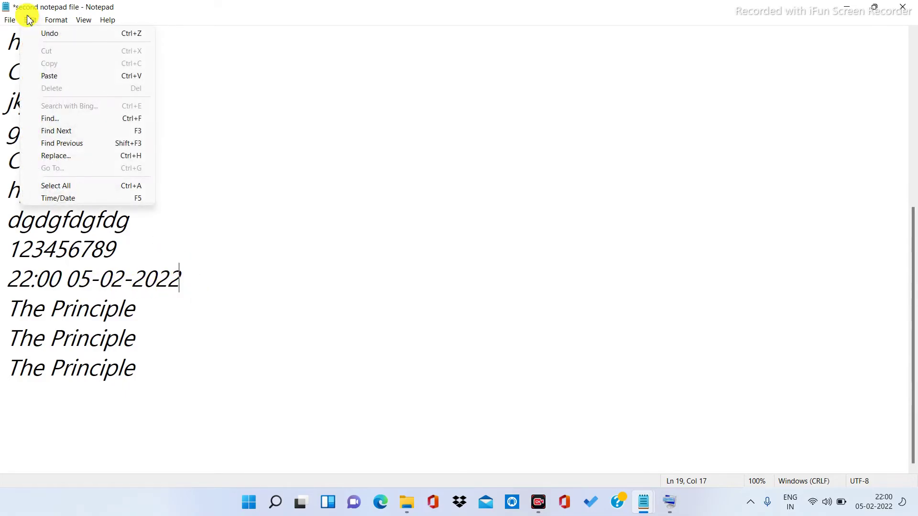
left_click(221, 98)
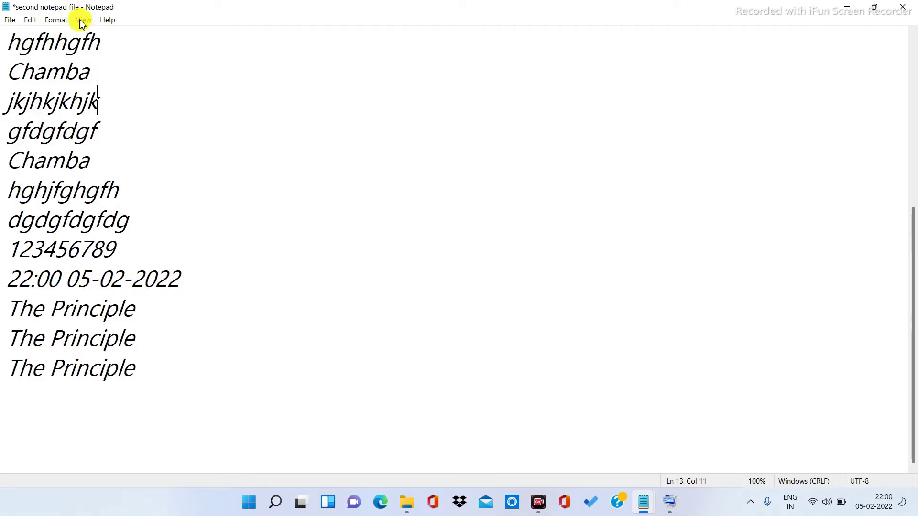
left_click(53, 21)
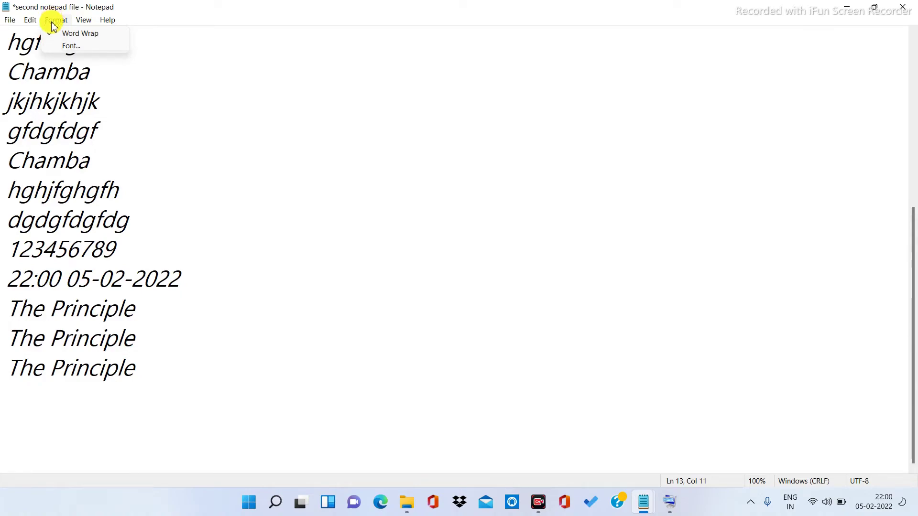
left_click(59, 22)
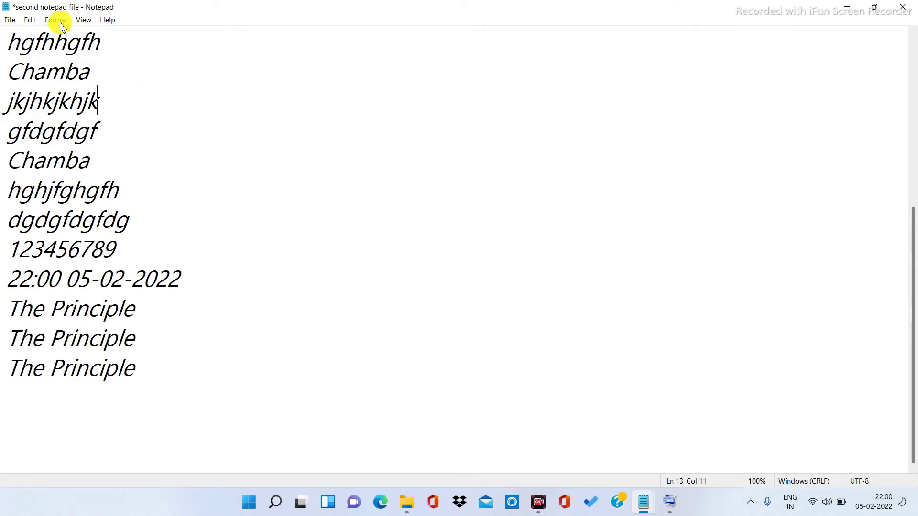
left_click(61, 24)
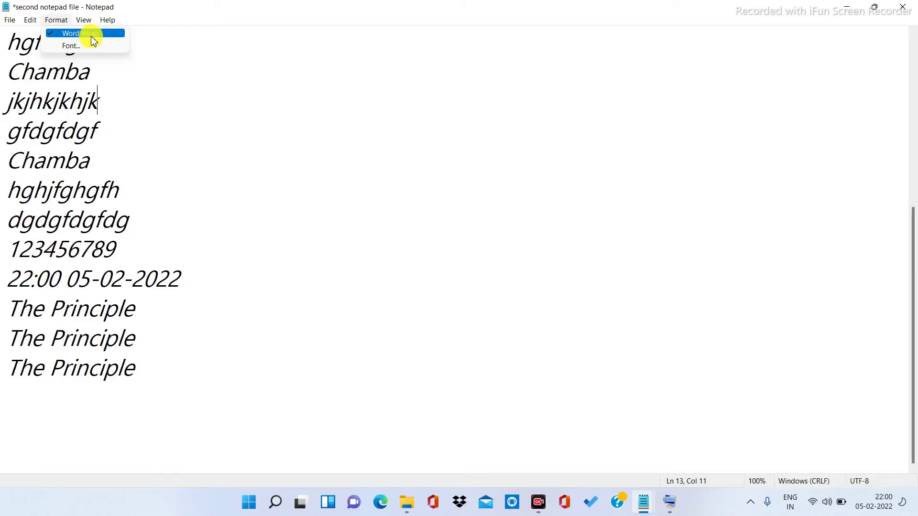
left_click(56, 34)
Step: Extend the "hgfhhgfh" line with a long unbroken run of random letters, starting "dsjkdbsjfk", spanning about four screen rows
left_click(164, 53)
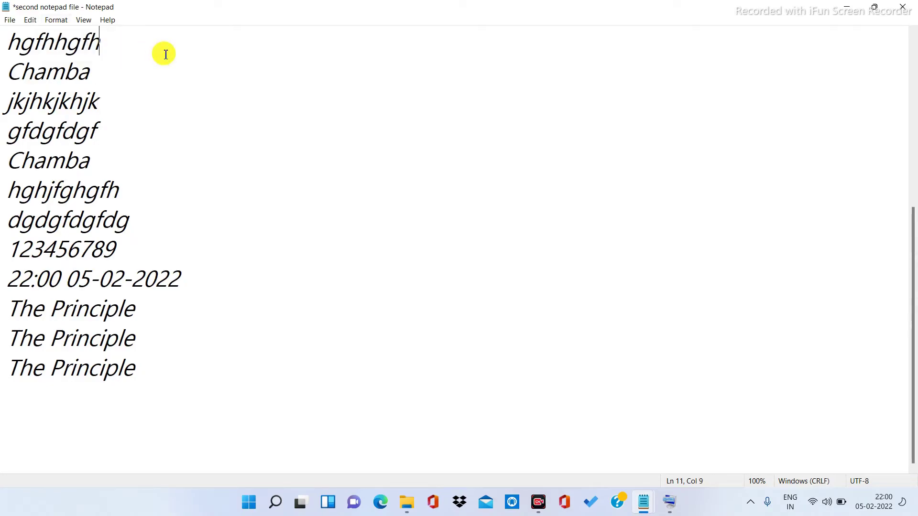
type("dsjkdbsjfkdhkjfdhfhdkjfhdkjfdsk")
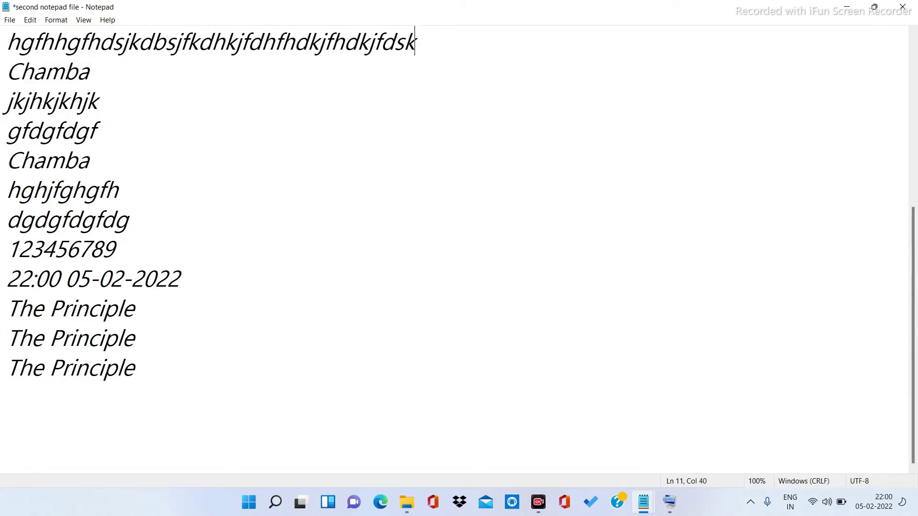
type("jfhdsfhdksjfhdskjfhdskjfhdsjfhdsjfhdsjfhdskjfhdkjfhdfj")
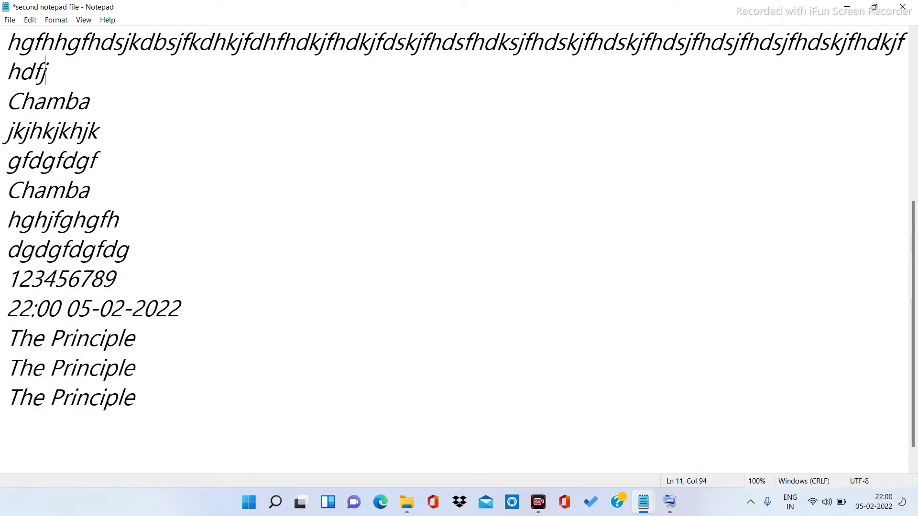
type("hdfkdhsfkjdshfkjdshfkjdshfkjdhfkjdshfdfhdsjkfhdskjhfdskjfh")
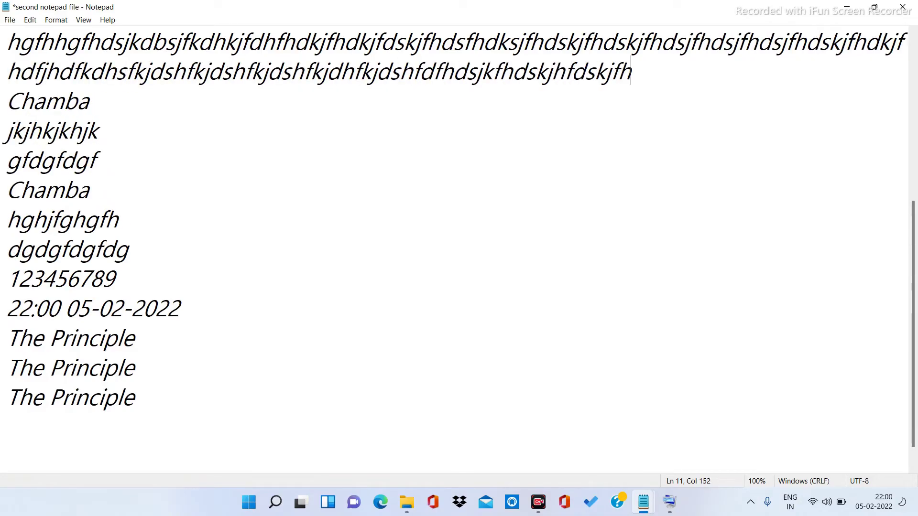
type("dskjfhdskjfhdskjfhdskjfdsjkfhdsjkfhdskjfhdskjfhdskjfhdsjfhdskjfhsdkjfhdsfjbdsjbvnmcb")
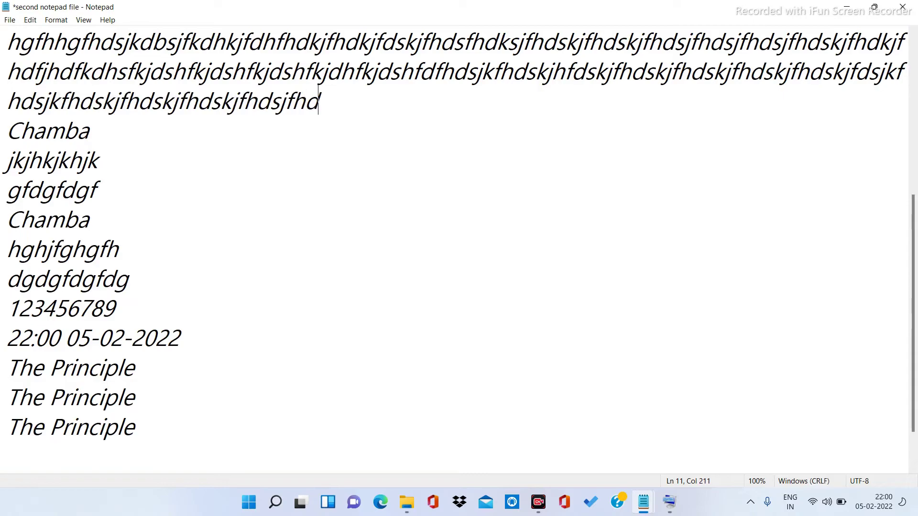
type("fhkdshfjdshfdshfhdskfjhdsfjhdskjfhdsfkjhdsfkjdshkjf")
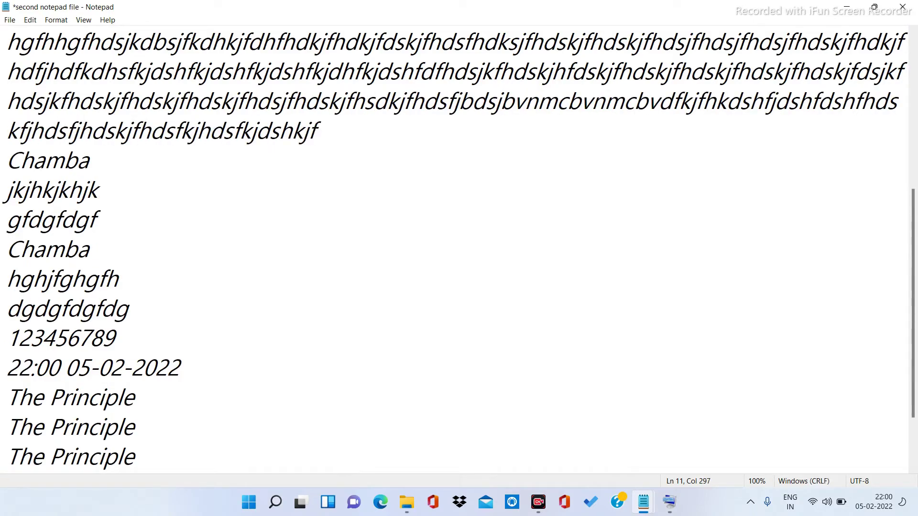
Step: Turn off Word Wrap and look over the long unwrapped line and the rest of the document
left_click(51, 21)
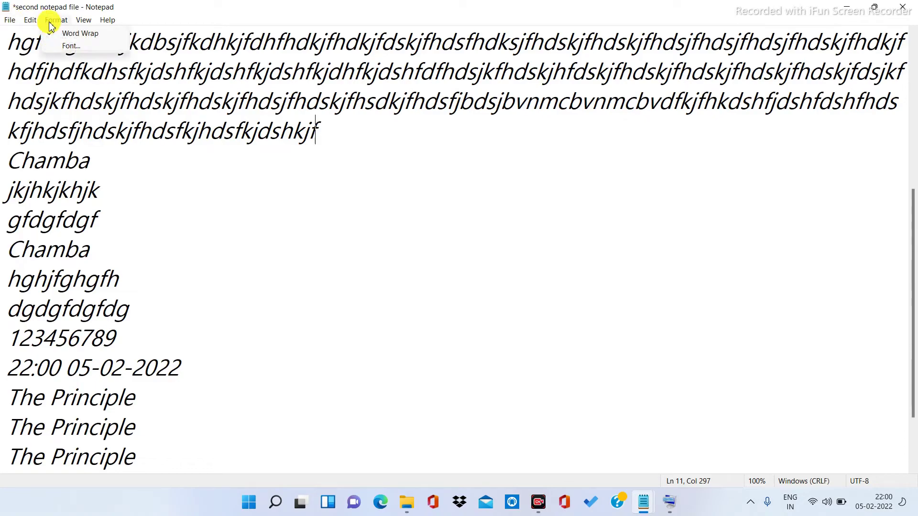
left_click(51, 37)
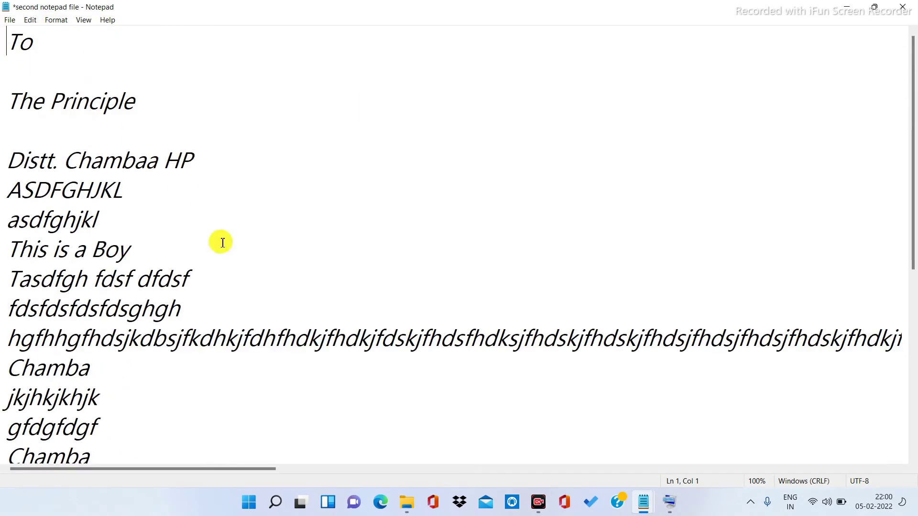
scroll(267, 304, "down", 4)
scroll(194, 375, "up", 4)
left_click_drag(225, 469, 93, 451)
Step: Extend the "fdsfdsfdsfdsghgh" line with a run of random letters, starting "dkjfhdjkfh", well past the window's width
left_click(219, 313)
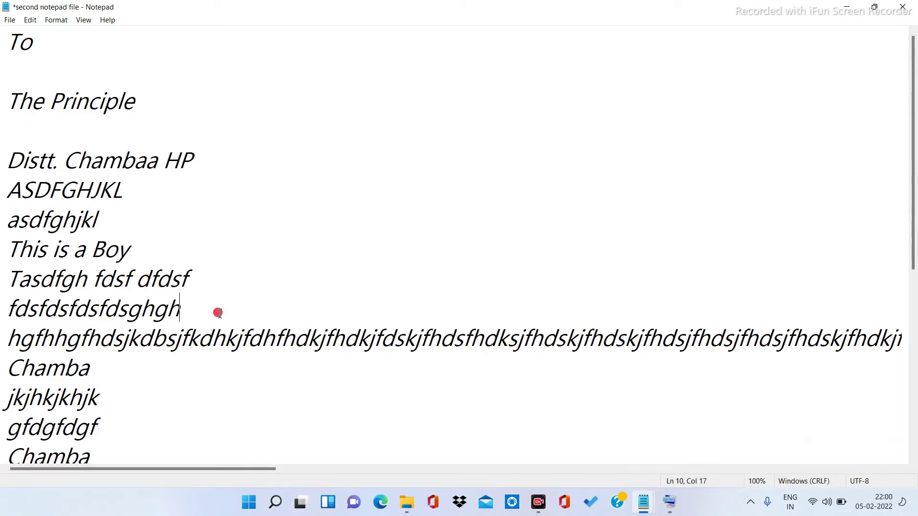
type("dkjfhdjkfhdsjfhdkjsfhdsfhdkjsfhdsjhfjhfjhdshfkjahdfjhdfkjhdfhkjdfhds")
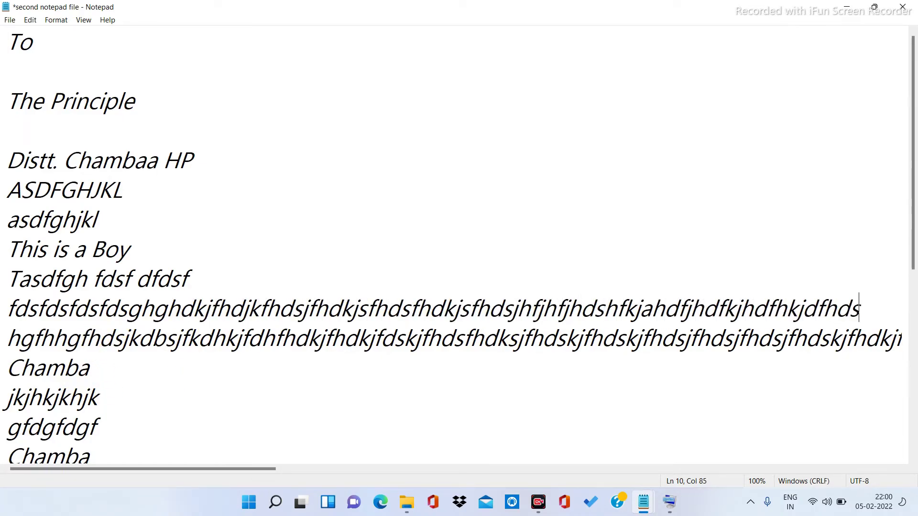
type("hhdfkj")
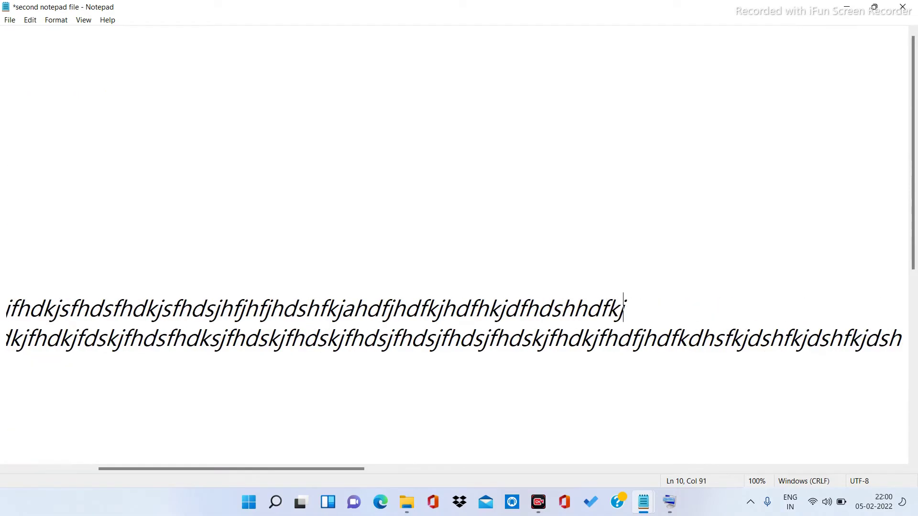
type("dshfkjdhfkjdshfdkjsfhdkjsfhdhdkjfhdkjsfh")
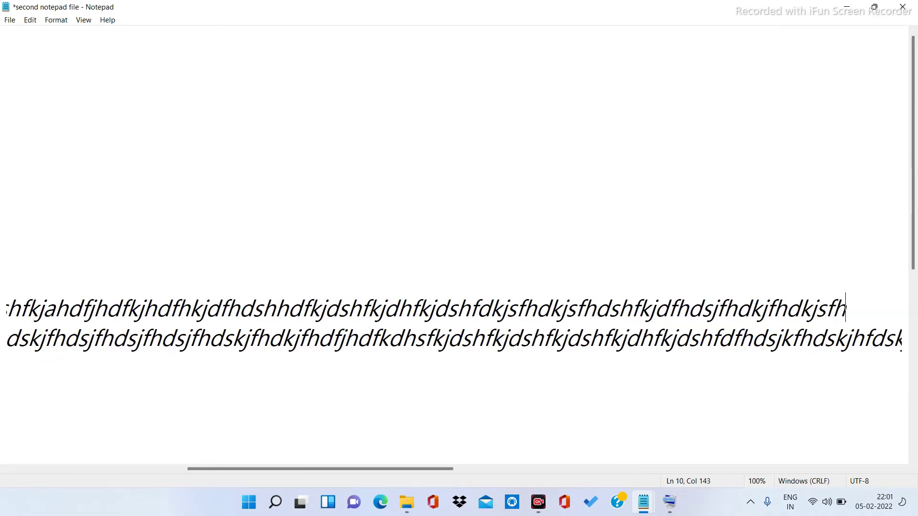
type("dsfhdsjfhdskjhfdkjsfhdskjfhdksjhfkjdsafhkjsdfdskjfdskajfgdskjgfjdgfadsjgfkdjlsgfdsgfjkadgsfadsgf")
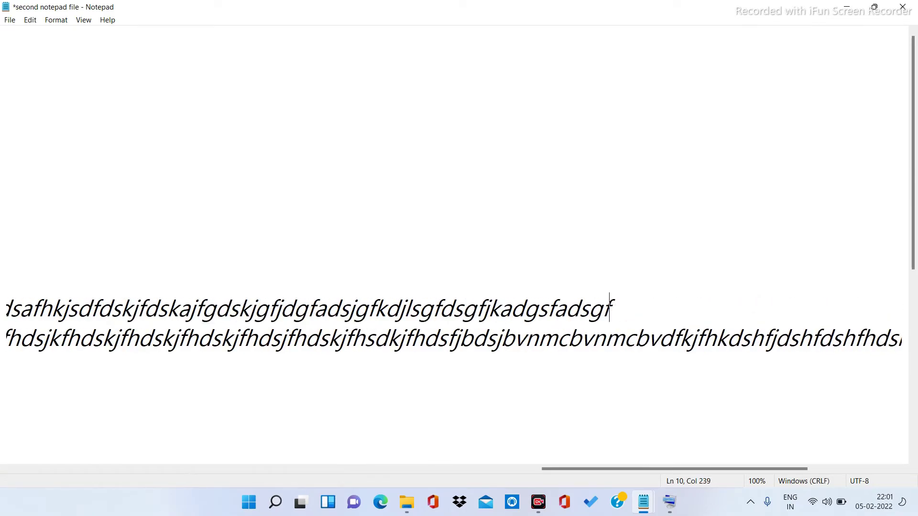
type("ksladfgadksgfkdsgfakjldfgdsgfkdasgfkadgfdgs")
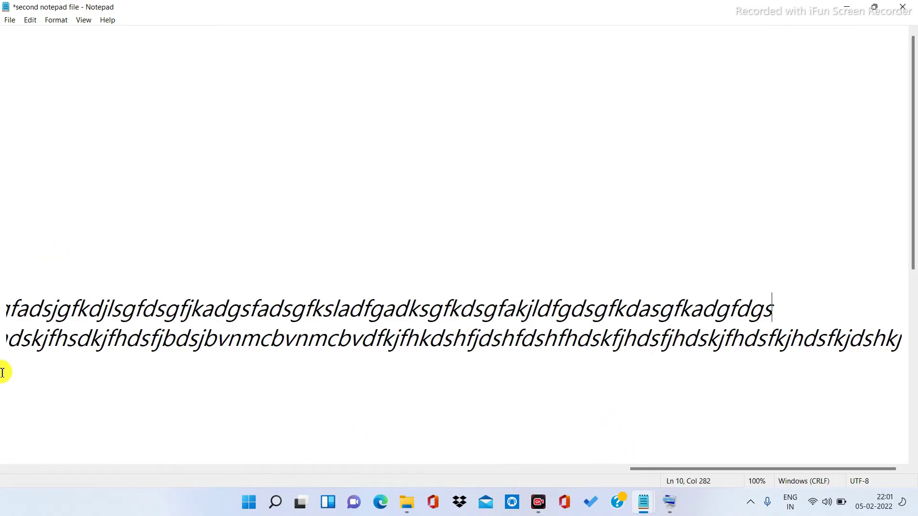
Step: Return to the beginning of the long lines and turn Word Wrap back on
left_click(606, 422)
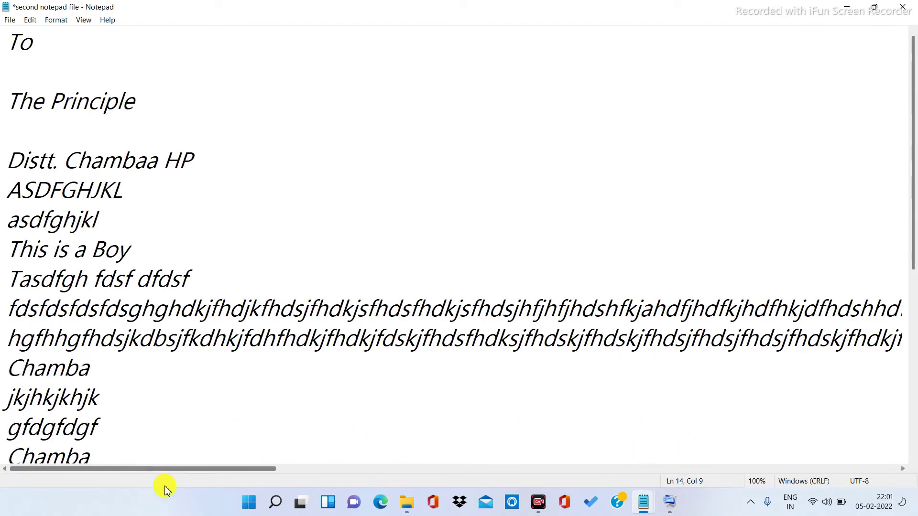
left_click_drag(191, 473, 37, 511)
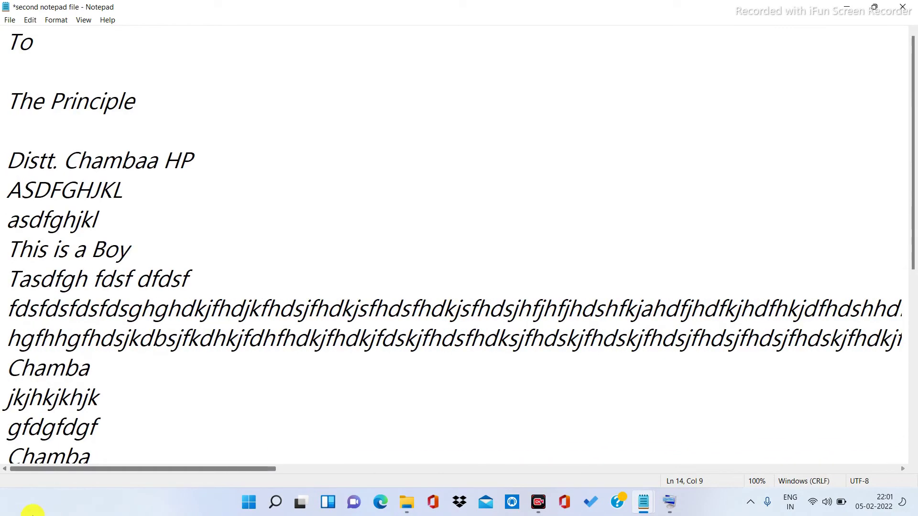
left_click(55, 20)
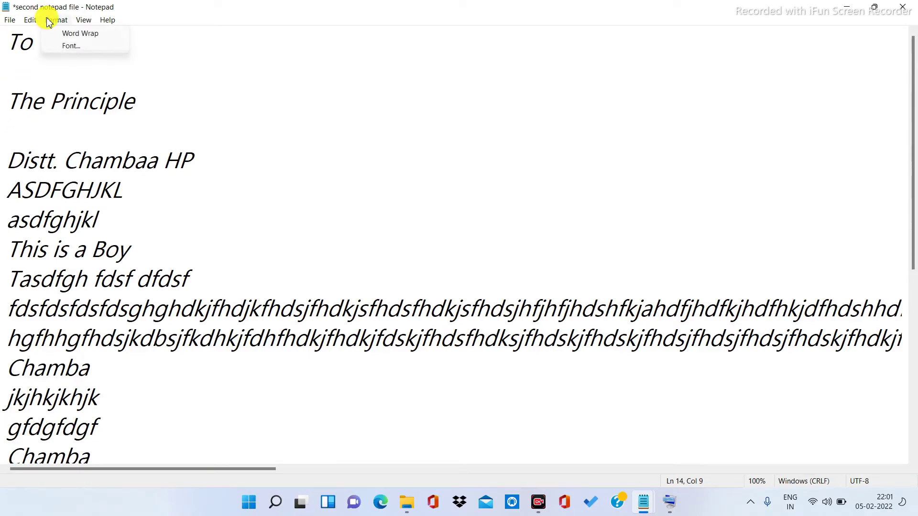
left_click(65, 34)
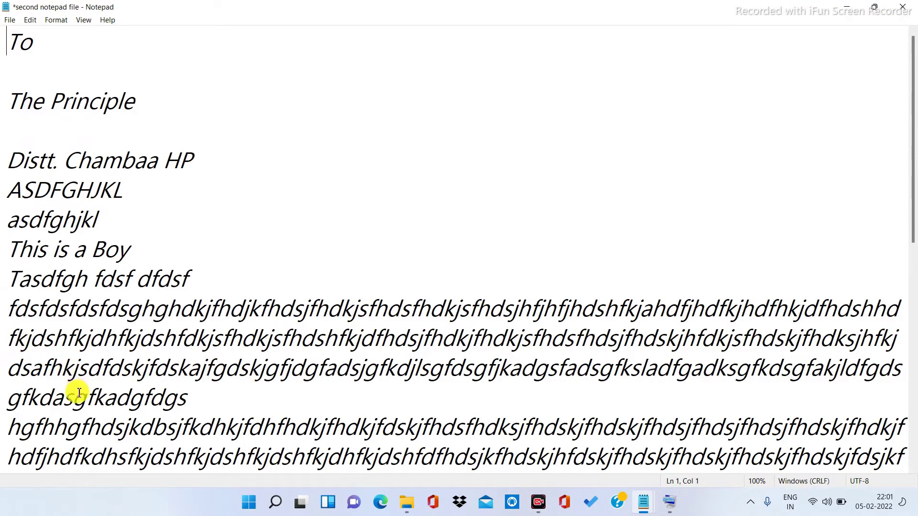
Step: Set the document font to Eras ITC, Bold Oblique, size 36, and review the text in the new font
left_click(31, 20)
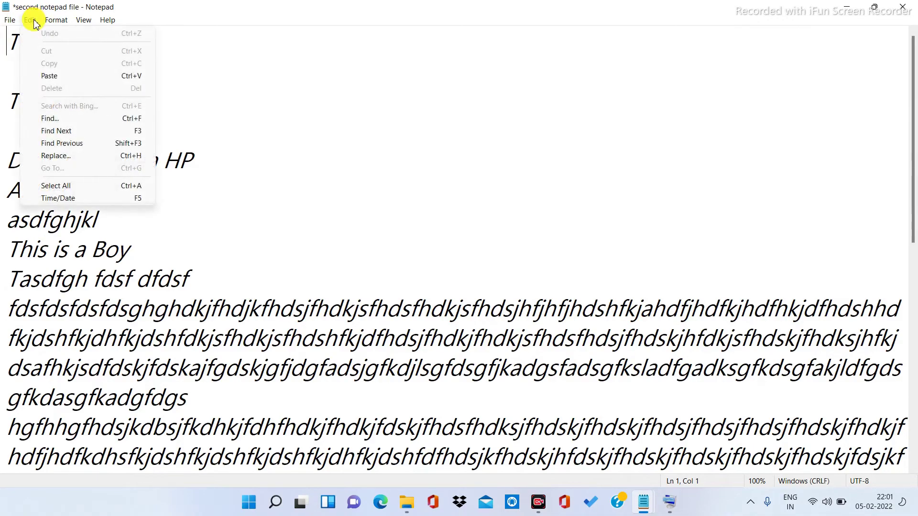
mouse_move(62, 30)
left_click(71, 46)
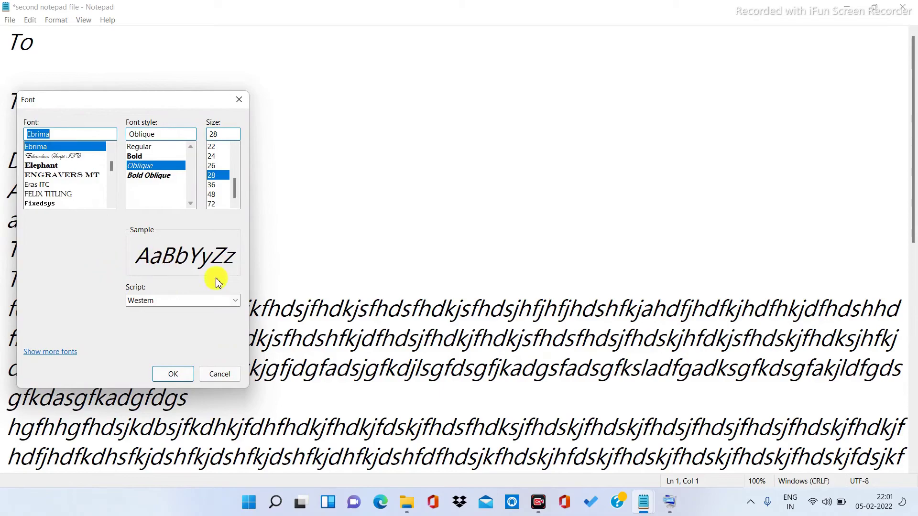
left_click(30, 165)
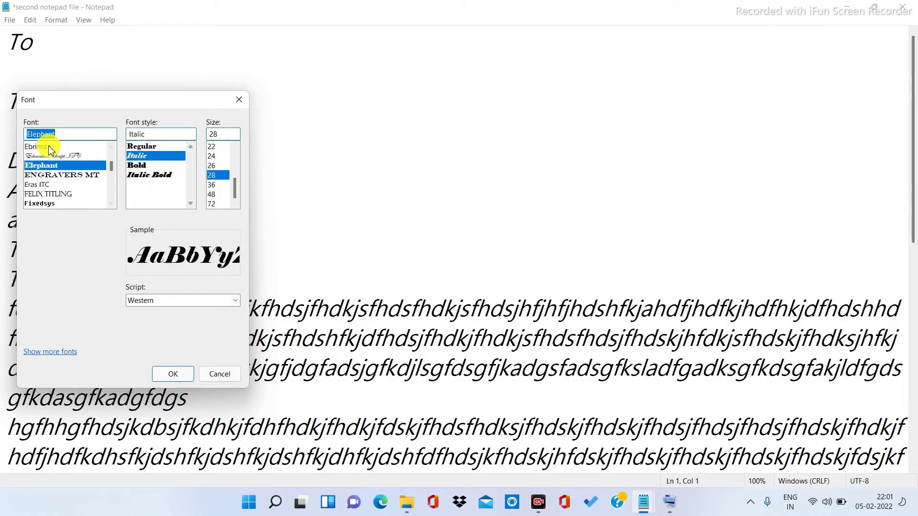
left_click(43, 186)
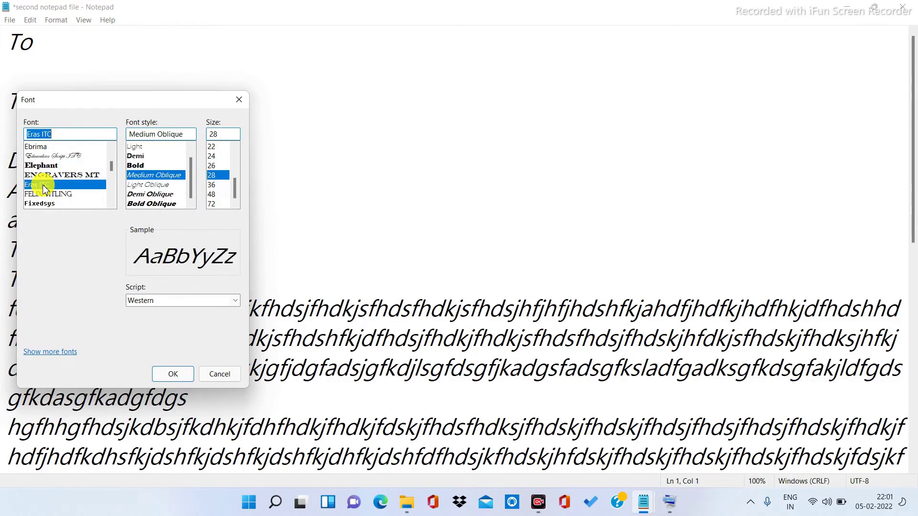
left_click(146, 203)
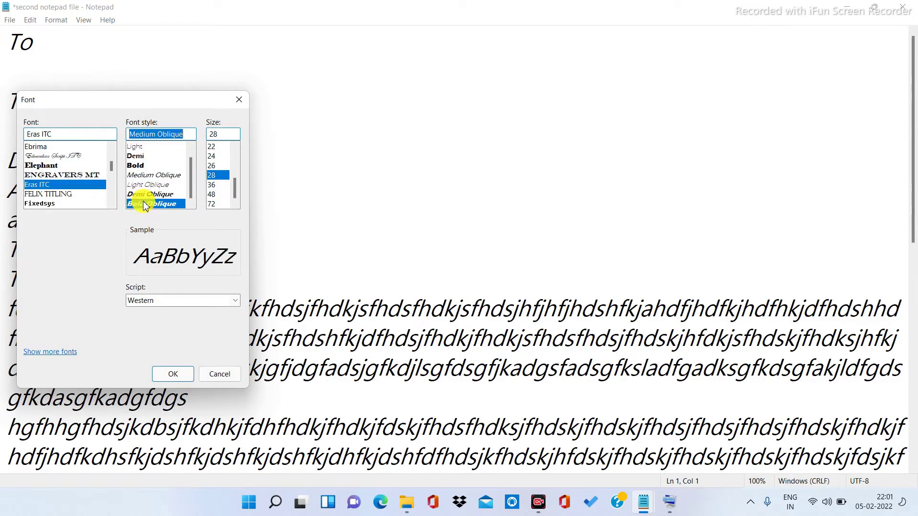
left_click(212, 184)
left_click(173, 373)
scroll(229, 229, "down", 10)
scroll(242, 193, "up", 15)
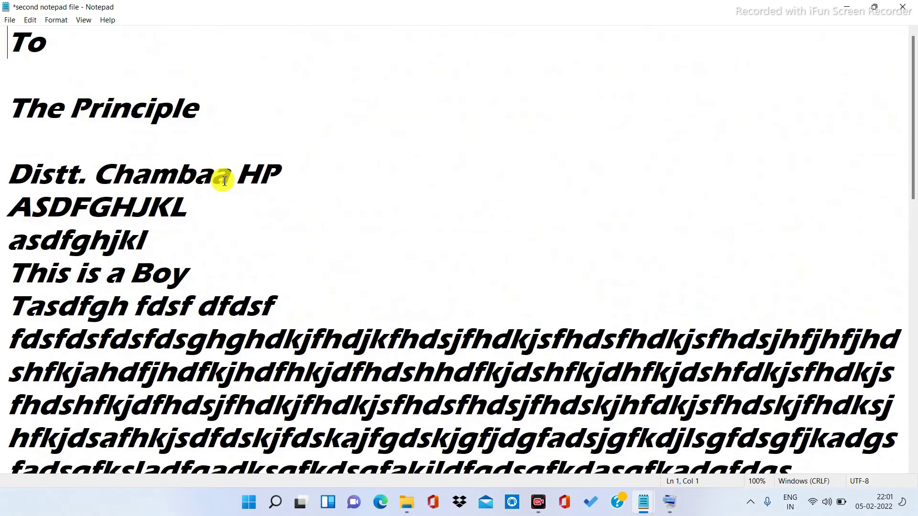
Step: Choose Lucida Calligraphy as the document font, compare its Italic and Italic Bold styles in the sample, and settle on Italic
left_click(56, 19)
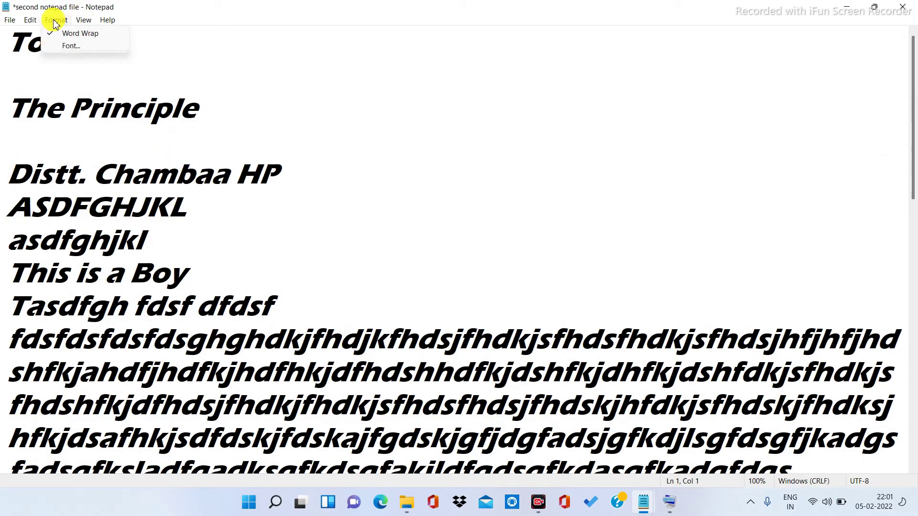
left_click(66, 46)
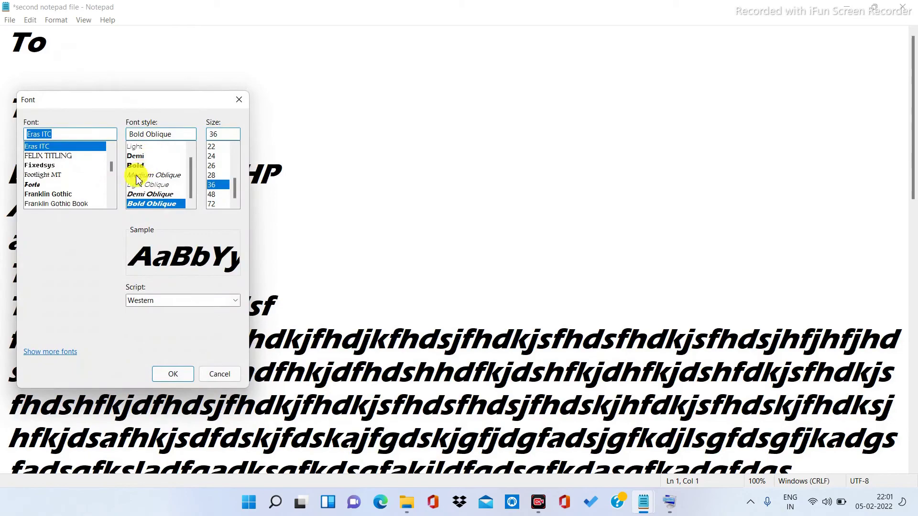
left_click_drag(111, 169, 109, 177)
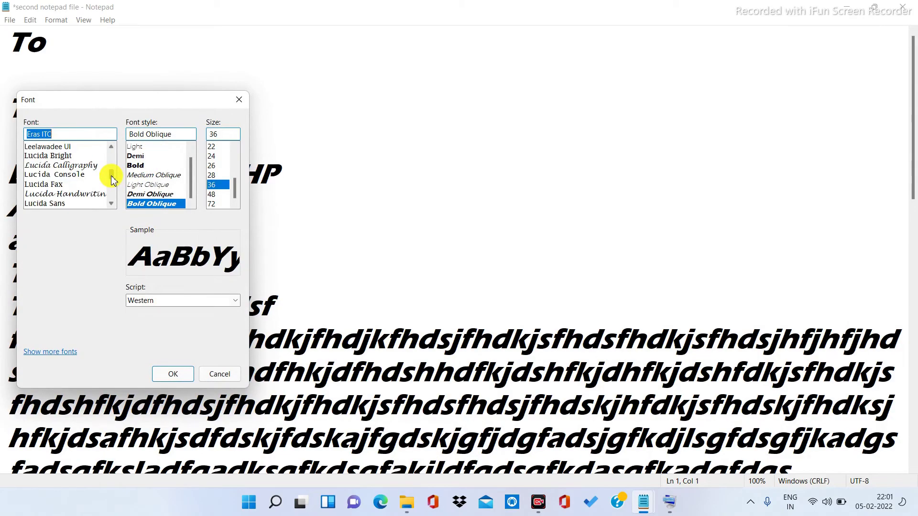
left_click(64, 166)
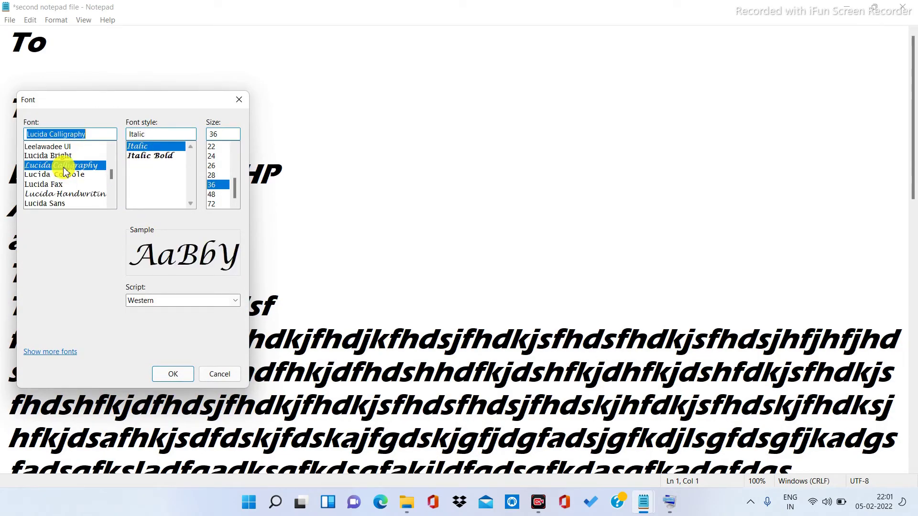
left_click(139, 156)
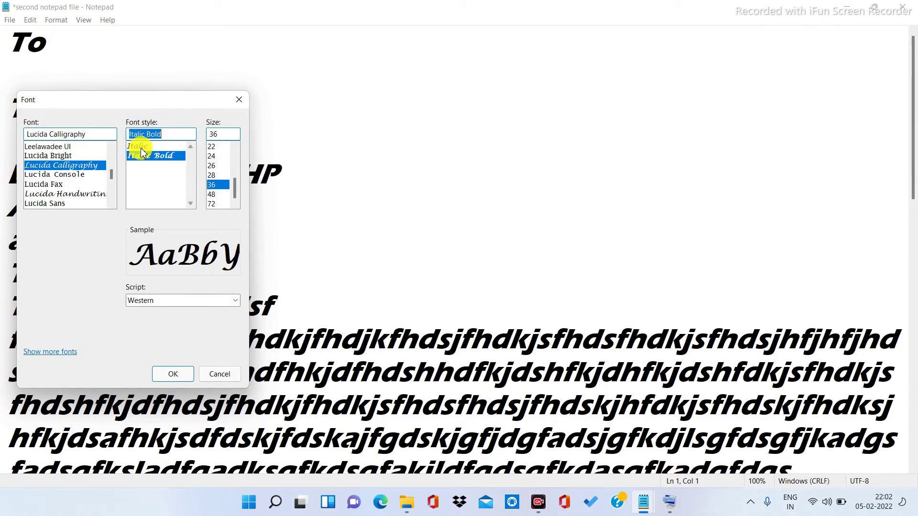
left_click(141, 146)
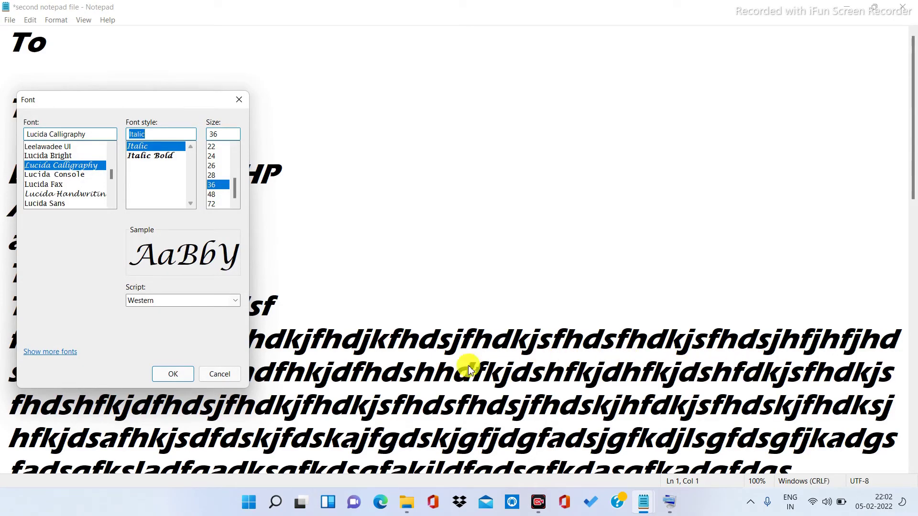
left_click(166, 156)
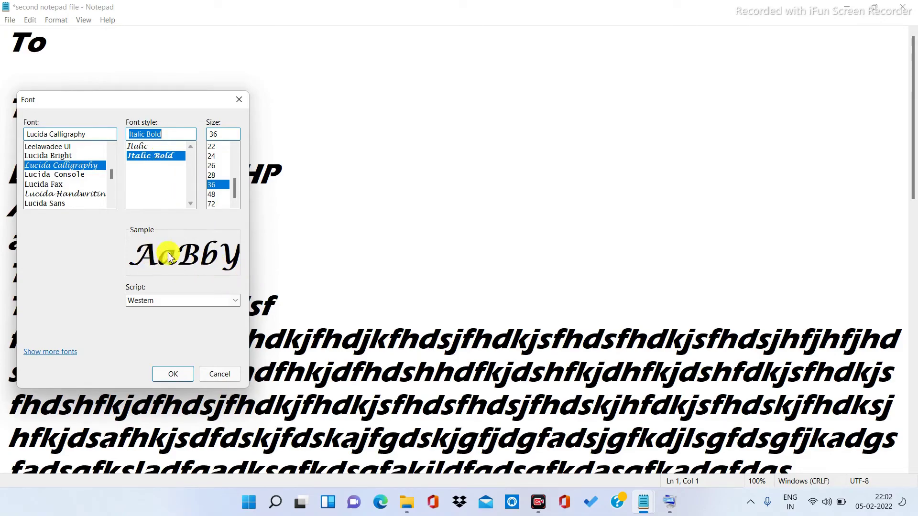
left_click(139, 147)
left_click(147, 157)
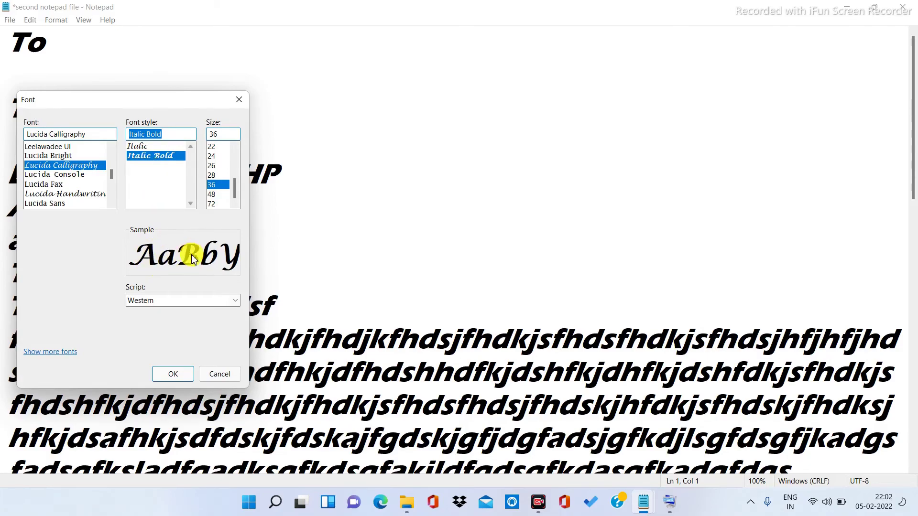
left_click(145, 146)
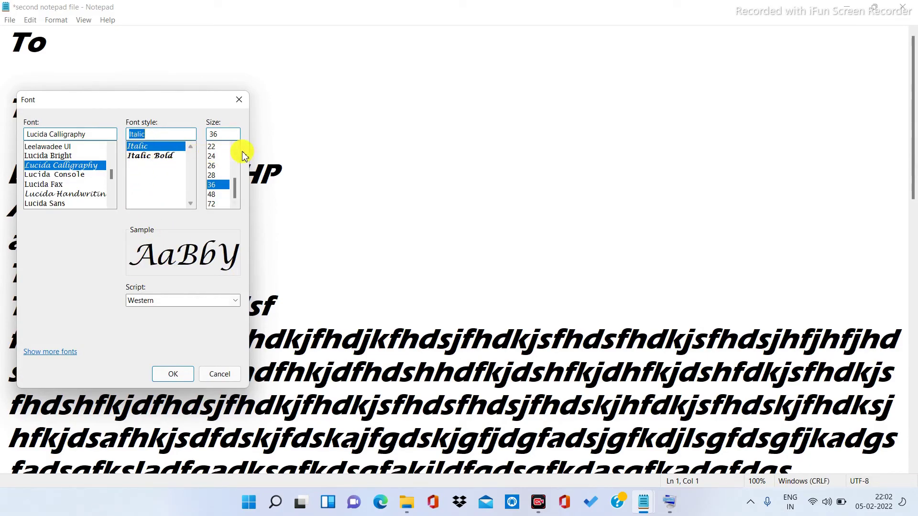
Step: Set the font size to 11 and apply the font settings to the document
left_click_drag(236, 191, 240, 164)
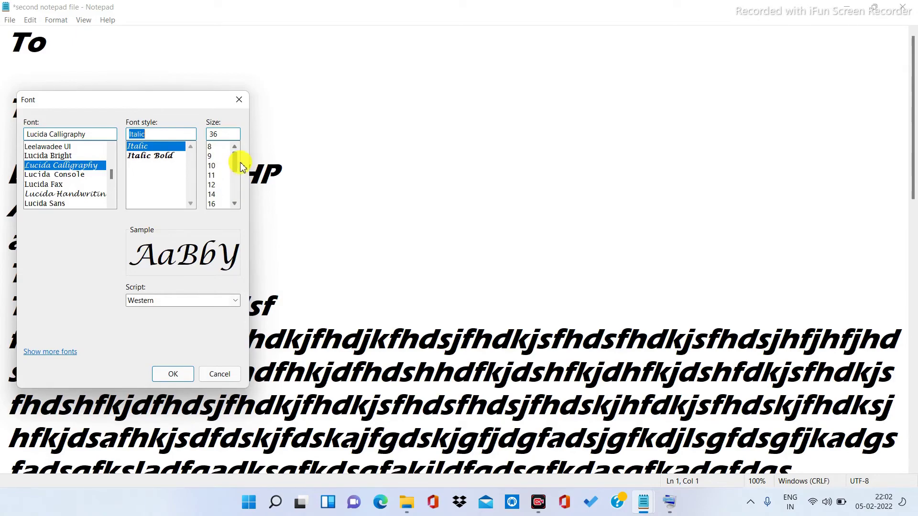
left_click(211, 176)
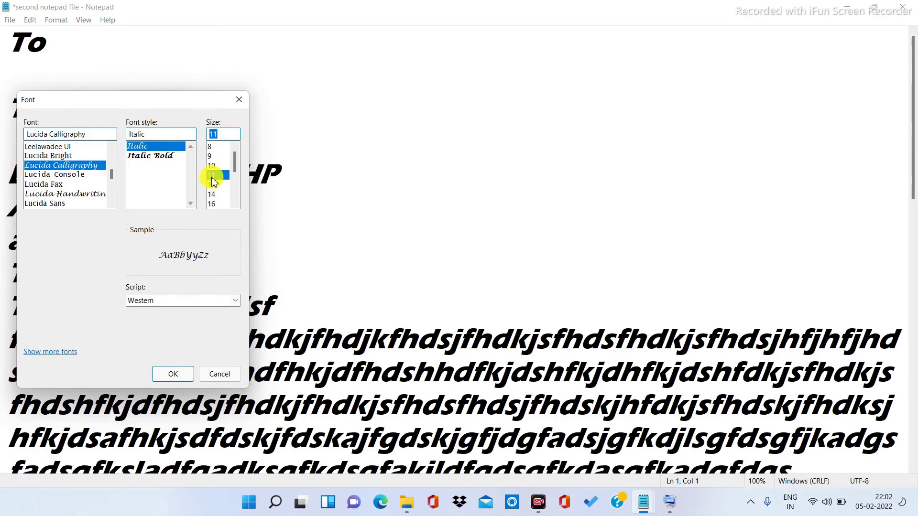
left_click(173, 374)
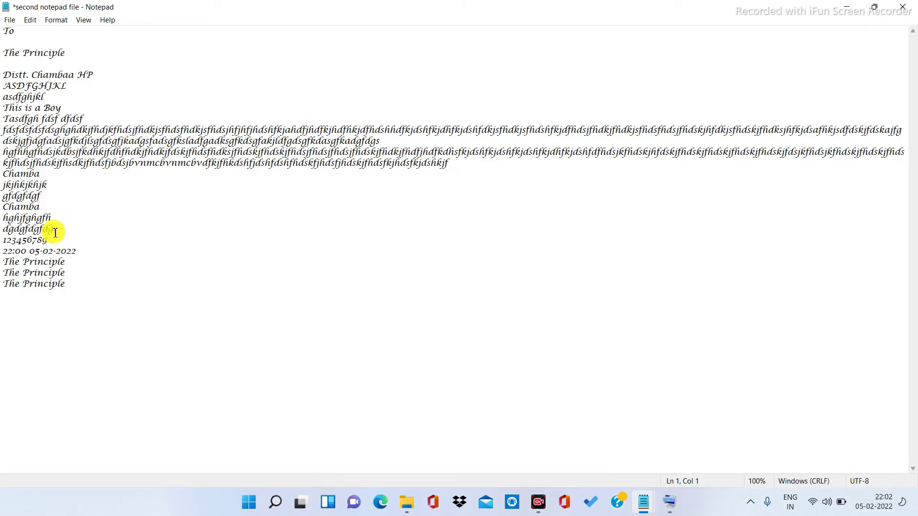
Step: Zoom in on the document four times, to 140%
left_click(66, 20)
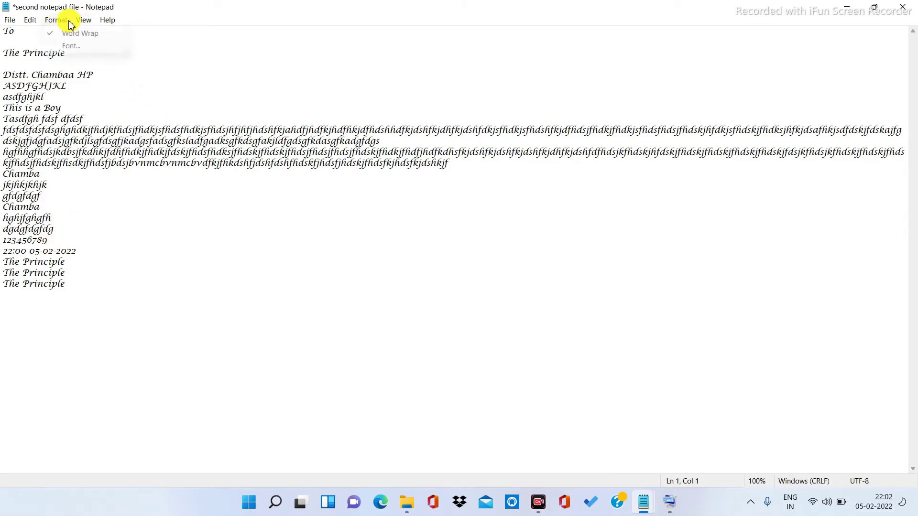
left_click(87, 24)
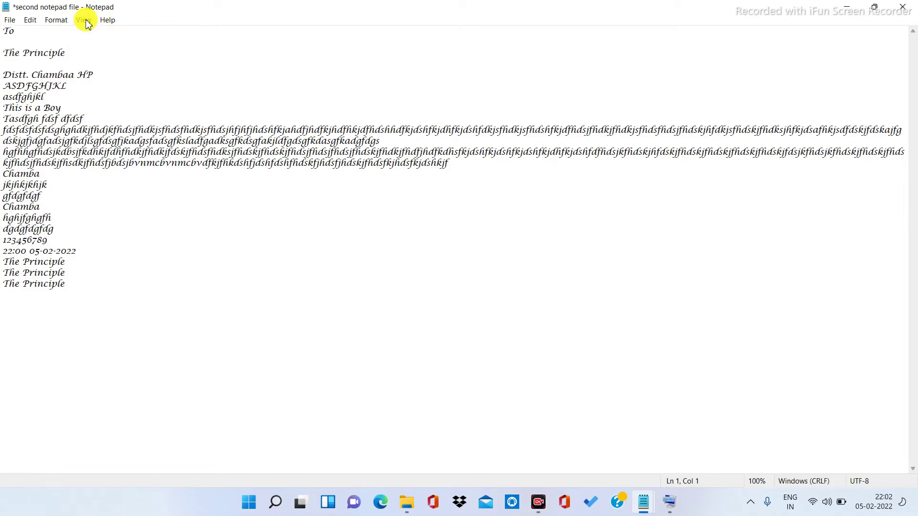
left_click(84, 22)
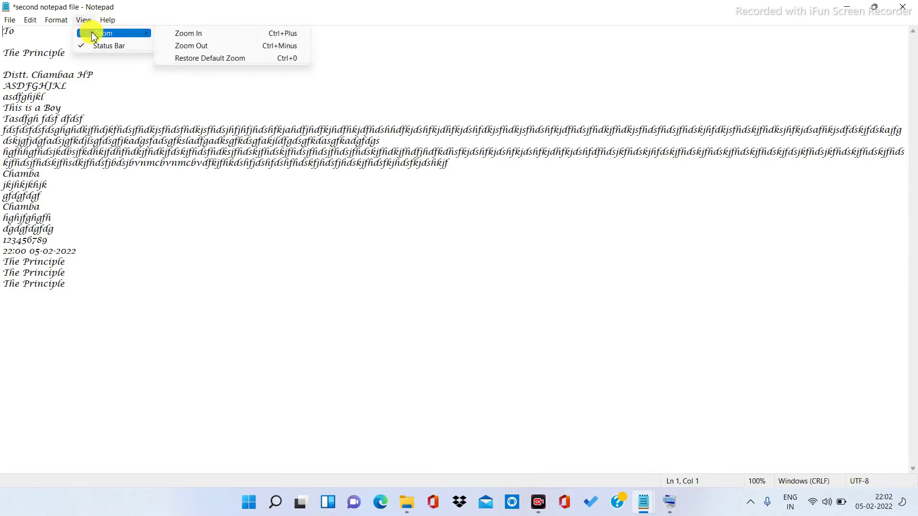
left_click(184, 34)
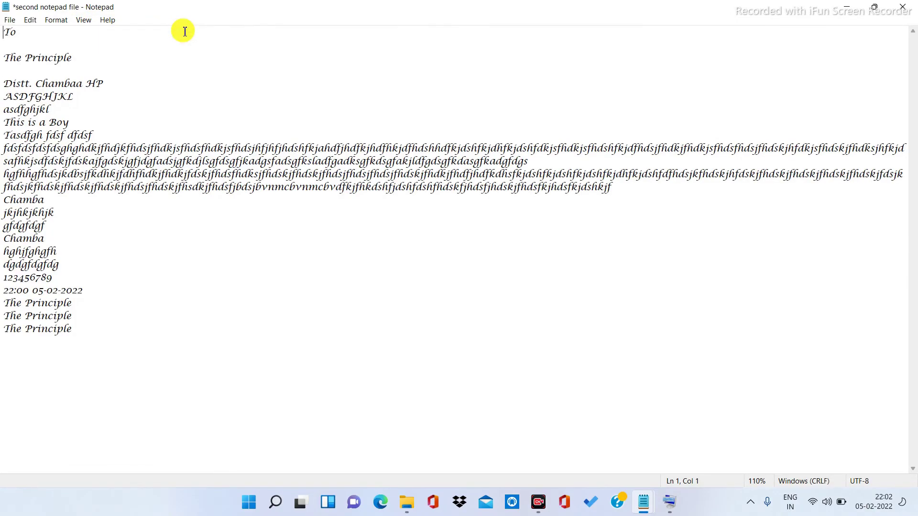
left_click(85, 26)
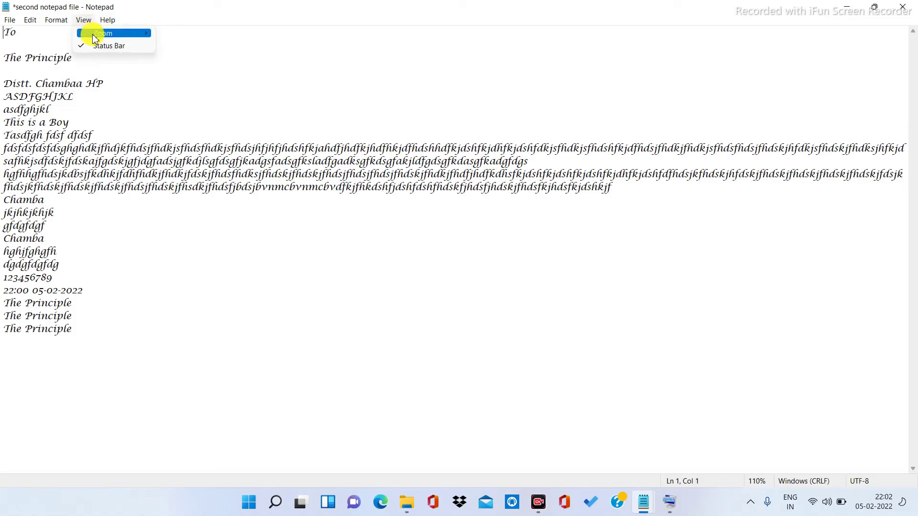
left_click(180, 33)
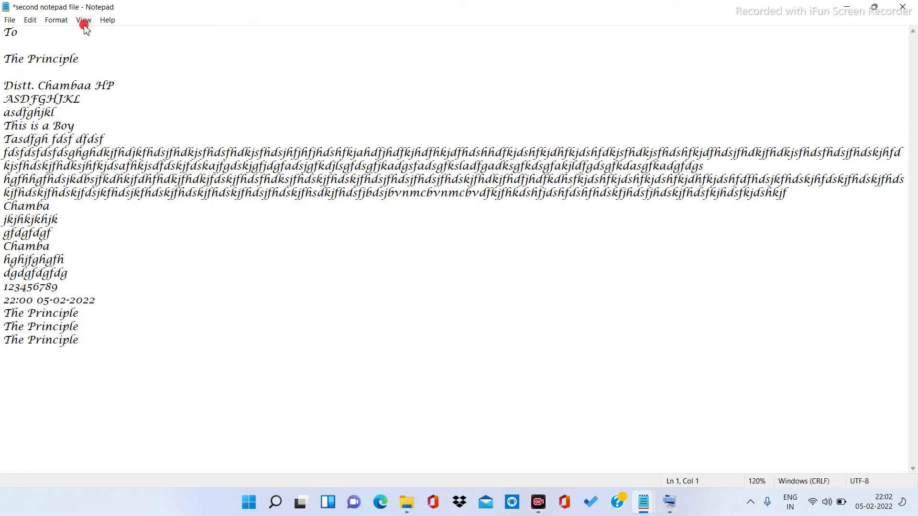
left_click(85, 26)
mouse_move(125, 35)
left_click(185, 33)
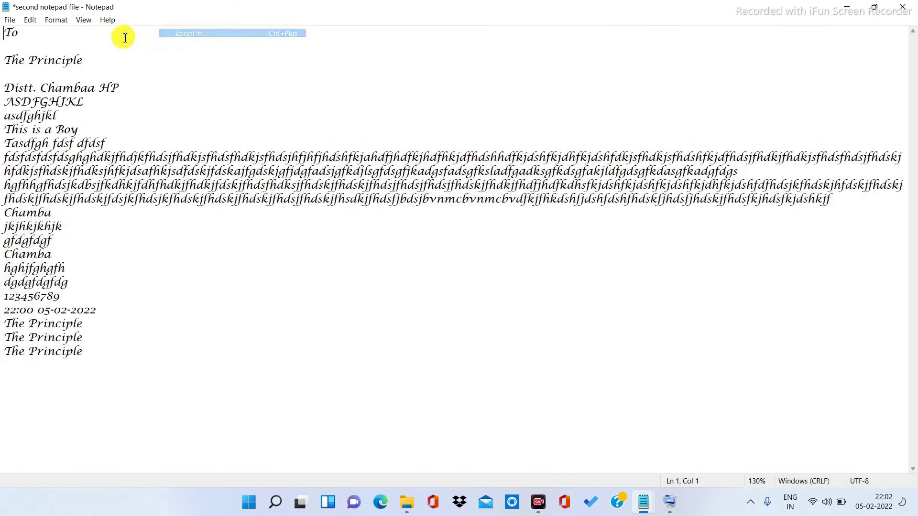
left_click(83, 22)
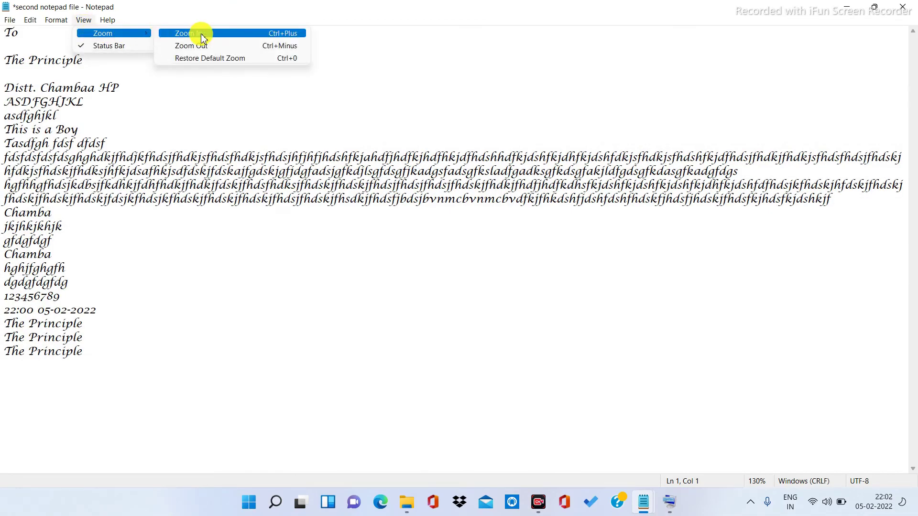
left_click(193, 33)
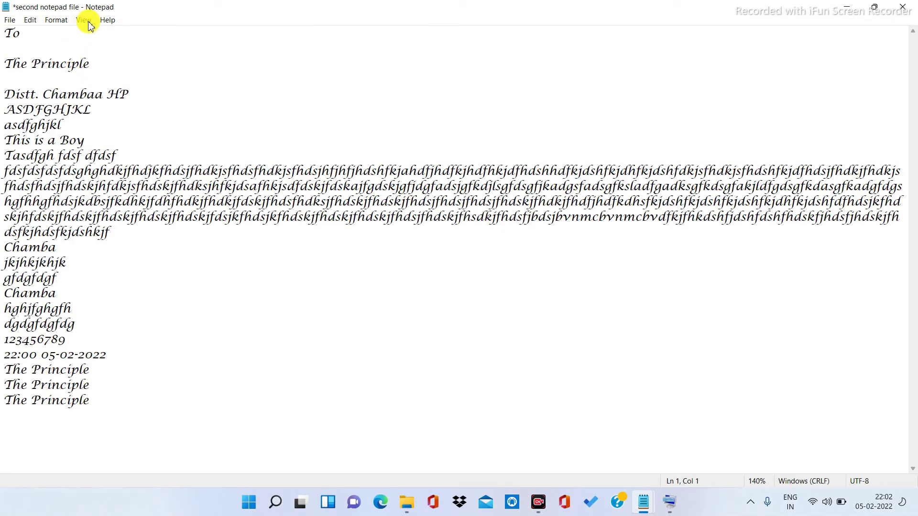
Step: Zoom out of the document twice, to 120%, and restore the default zoom
mouse_move(100, 33)
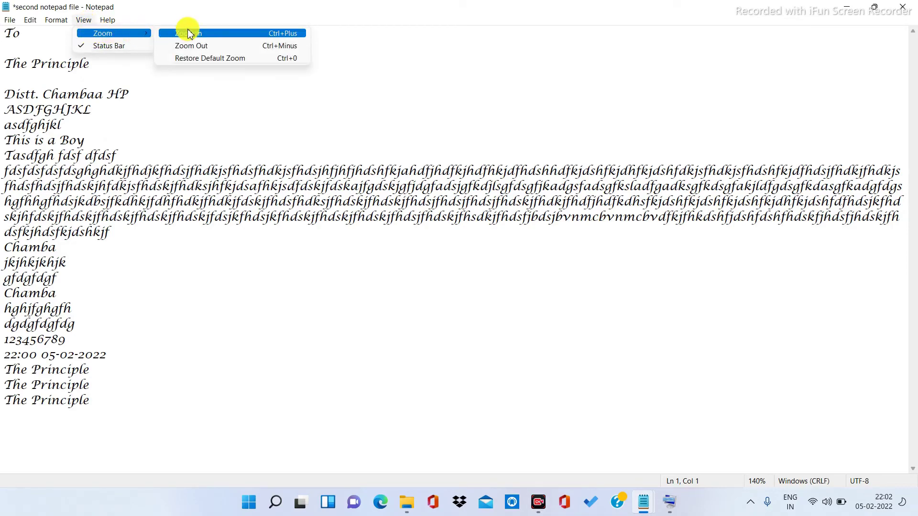
left_click(194, 46)
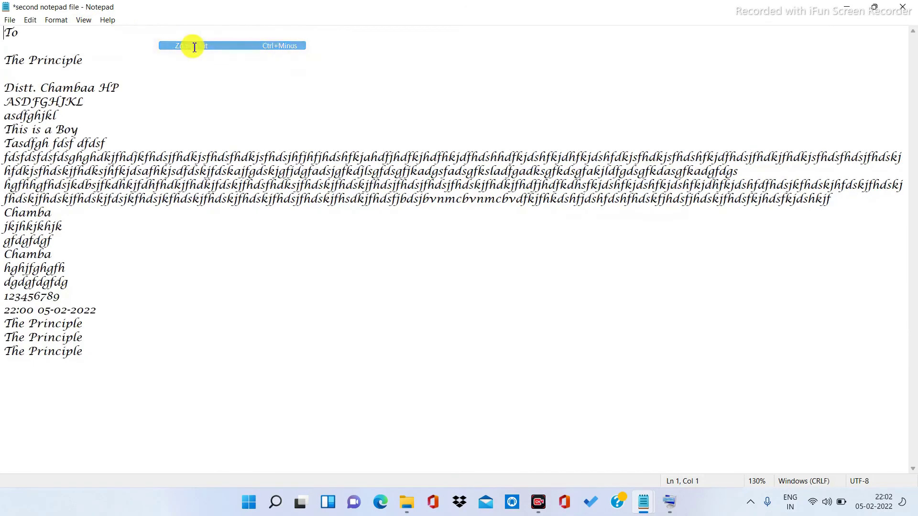
left_click(81, 21)
mouse_move(148, 34)
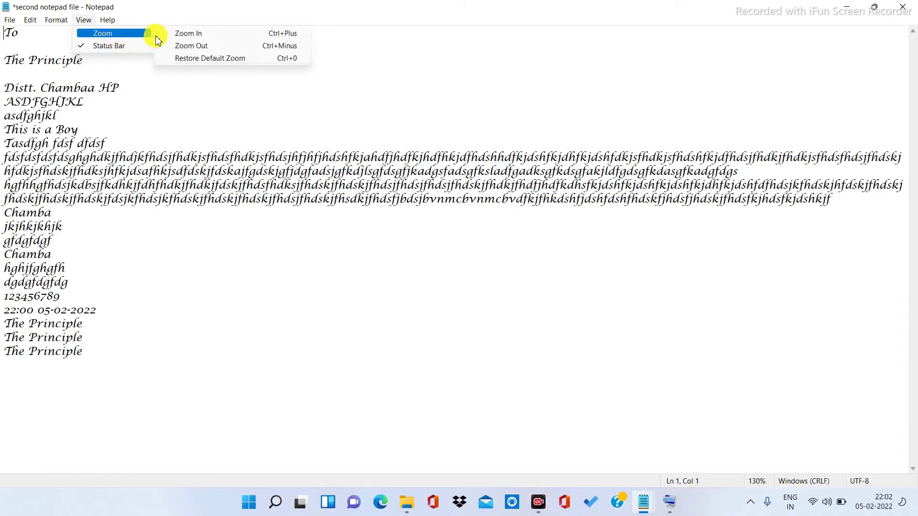
left_click(185, 46)
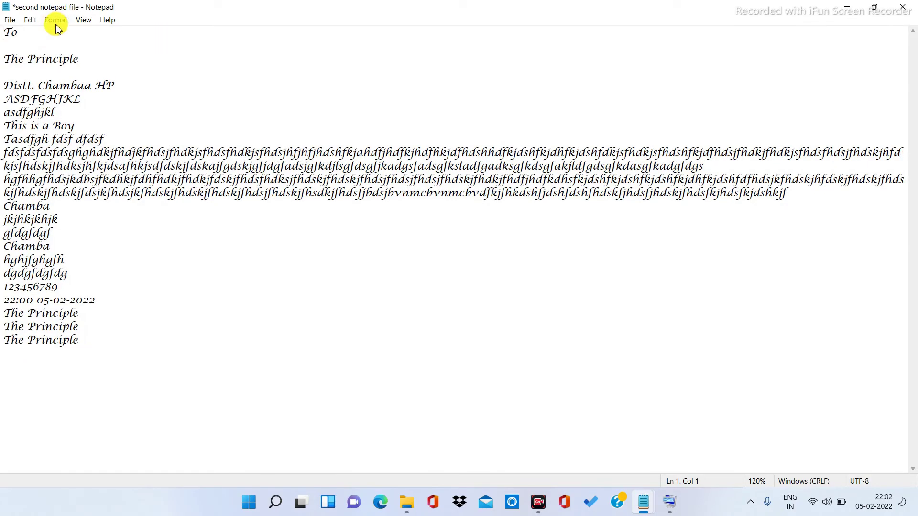
left_click(85, 20)
mouse_move(114, 38)
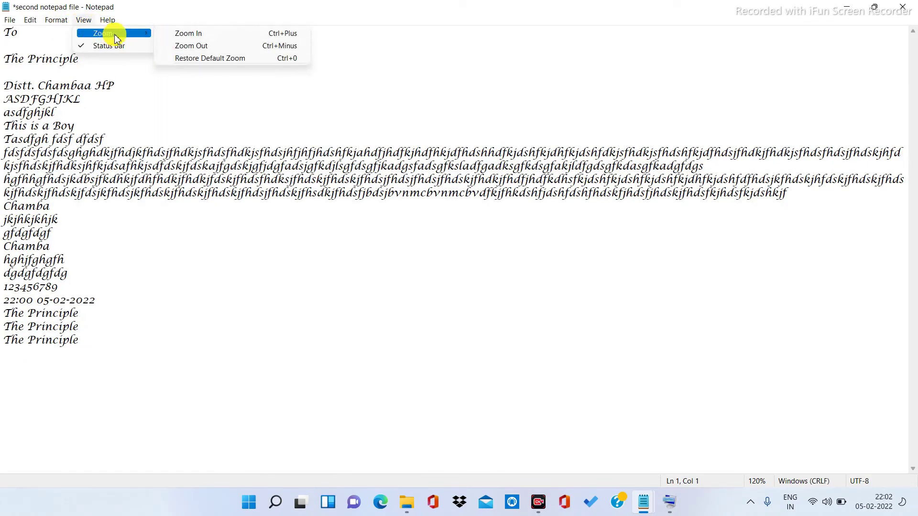
left_click(192, 60)
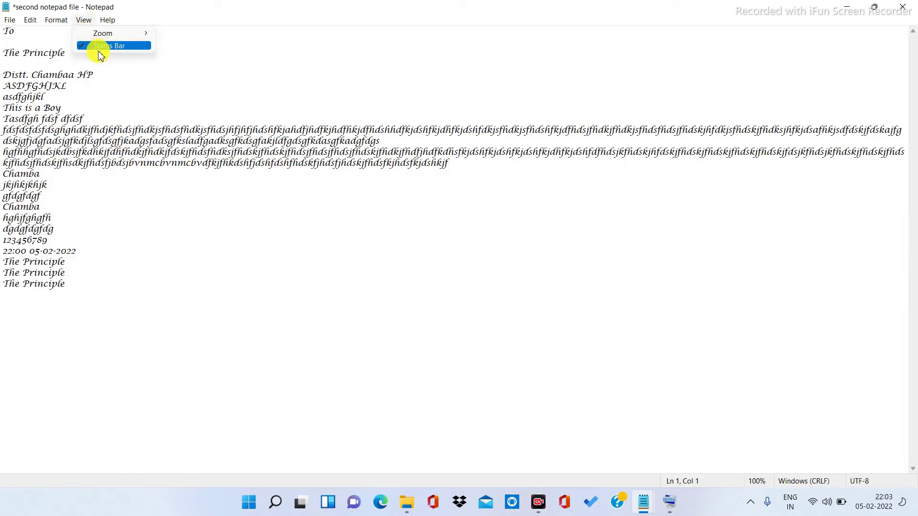
Step: Place the cursor at the end of the "Distt. Chambaa HP" line, and turn the Status Bar off and back on twice
left_click(843, 473)
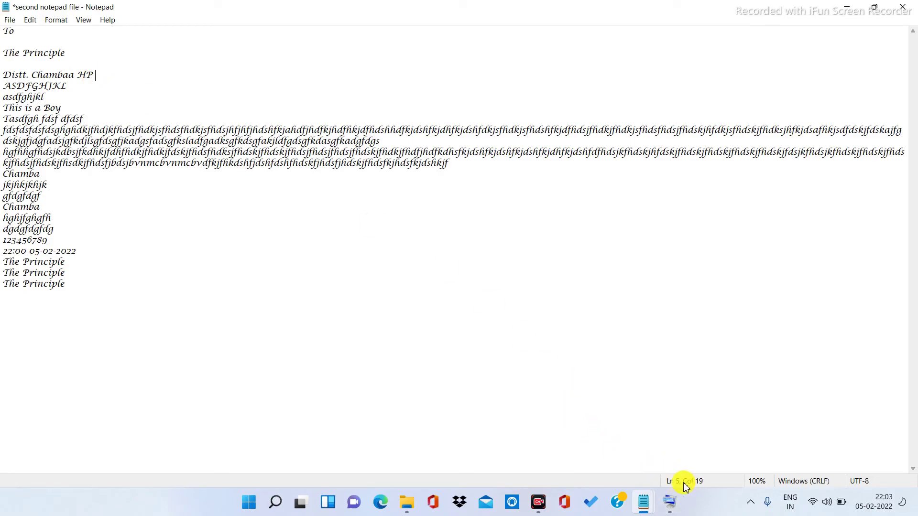
left_click(83, 20)
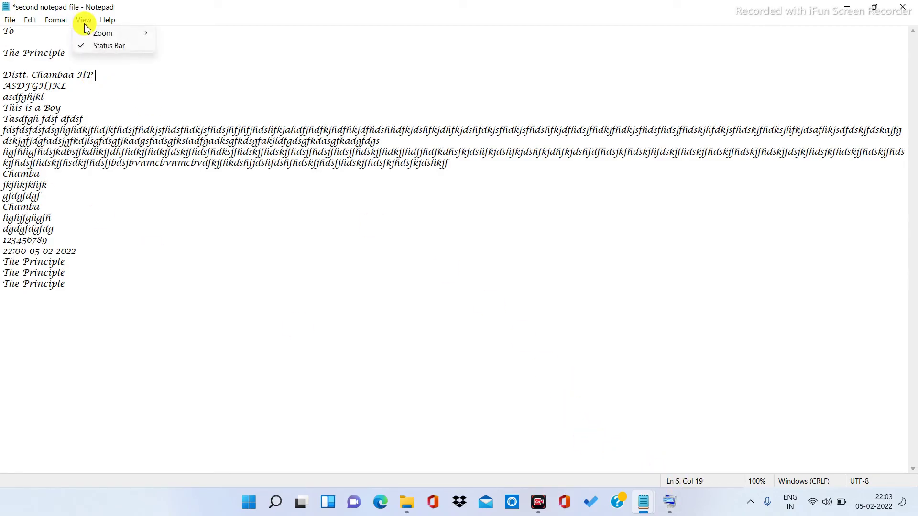
left_click(84, 46)
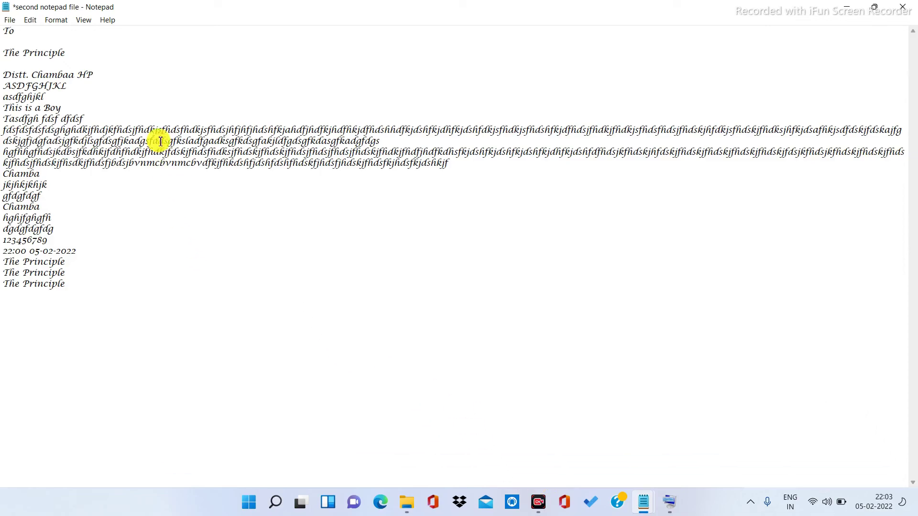
left_click(84, 20)
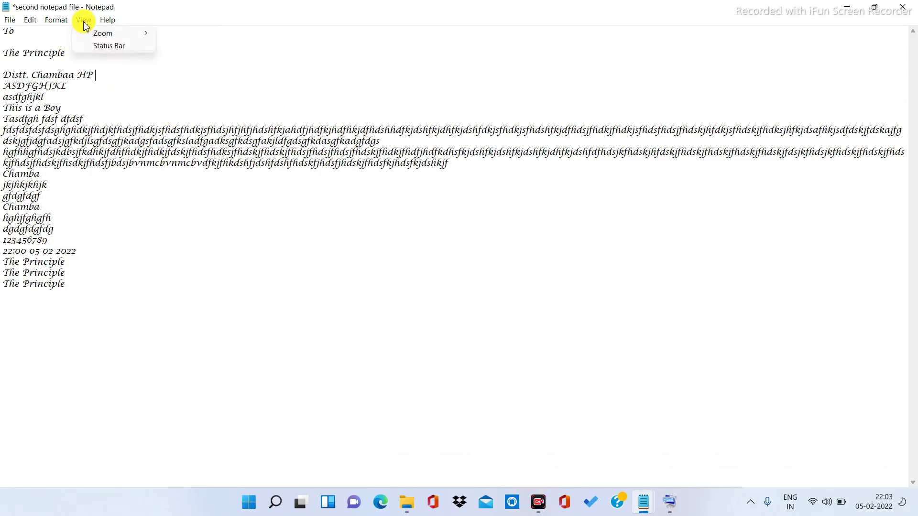
left_click(98, 45)
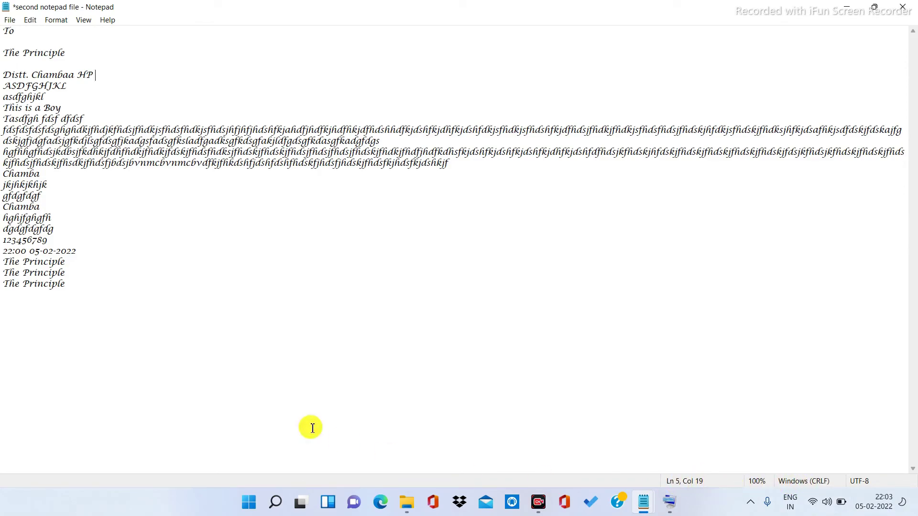
left_click(81, 22)
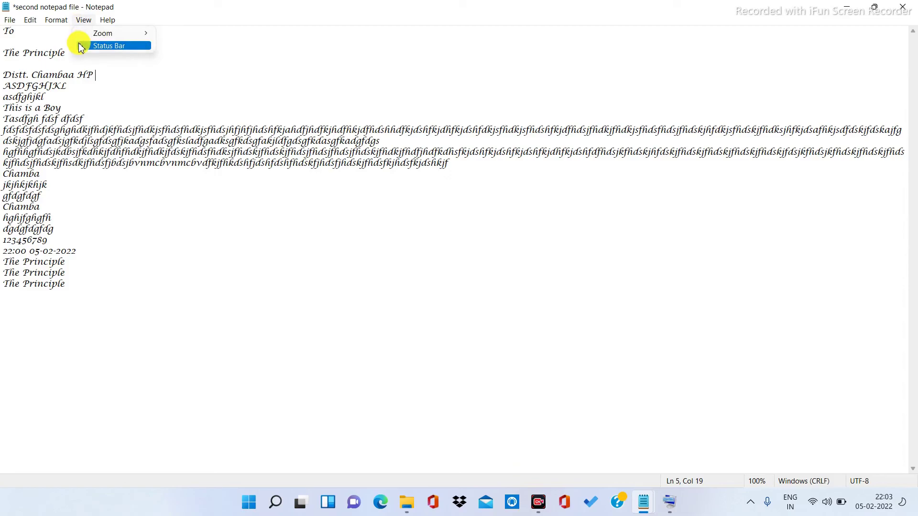
left_click(83, 45)
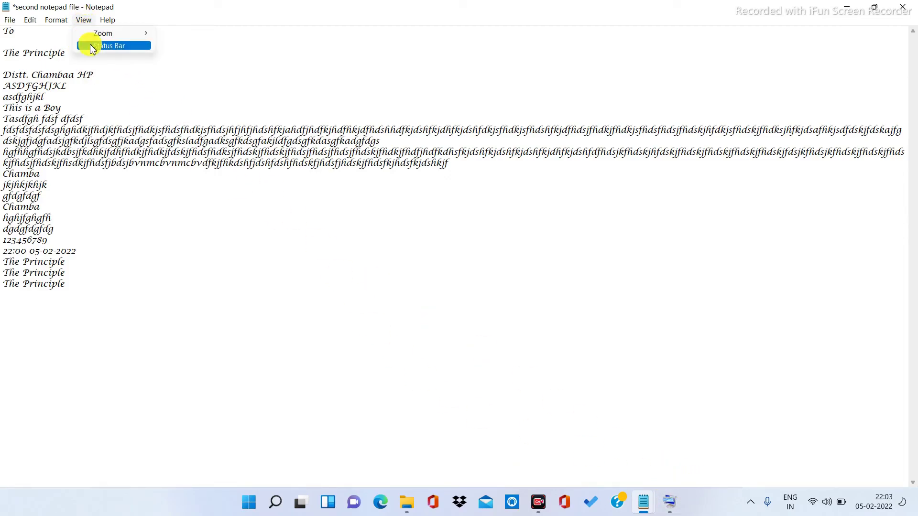
left_click(94, 46)
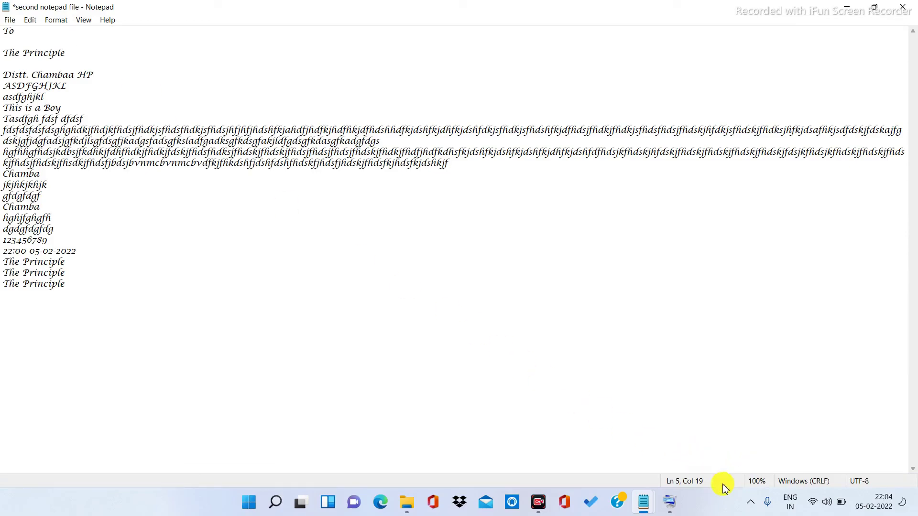
Step: Place the cursor at the end of the last "The Principle" line, and view the online help page before closing it
left_click(74, 279)
key("super+space")
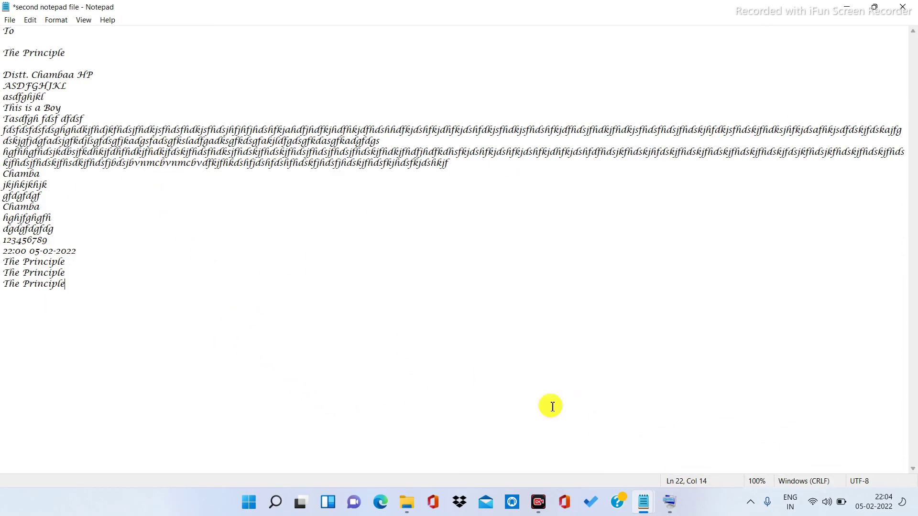
left_click(111, 21)
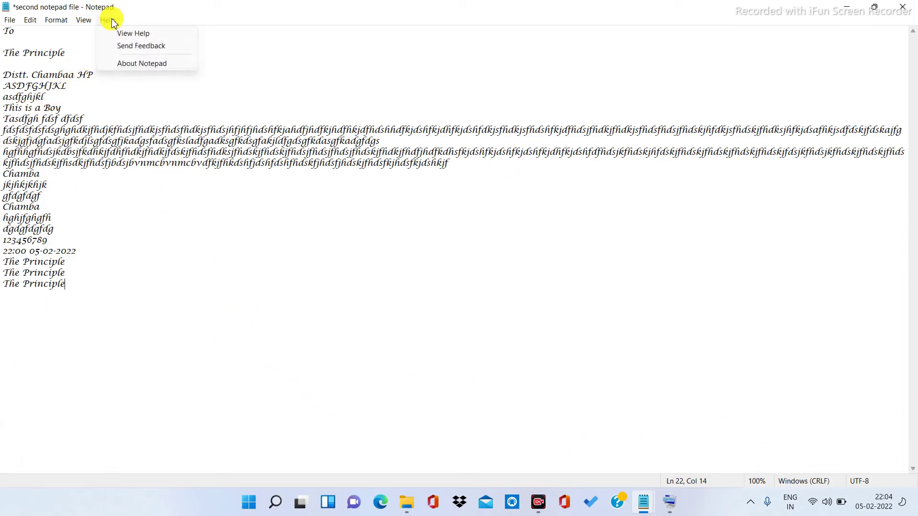
left_click(138, 35)
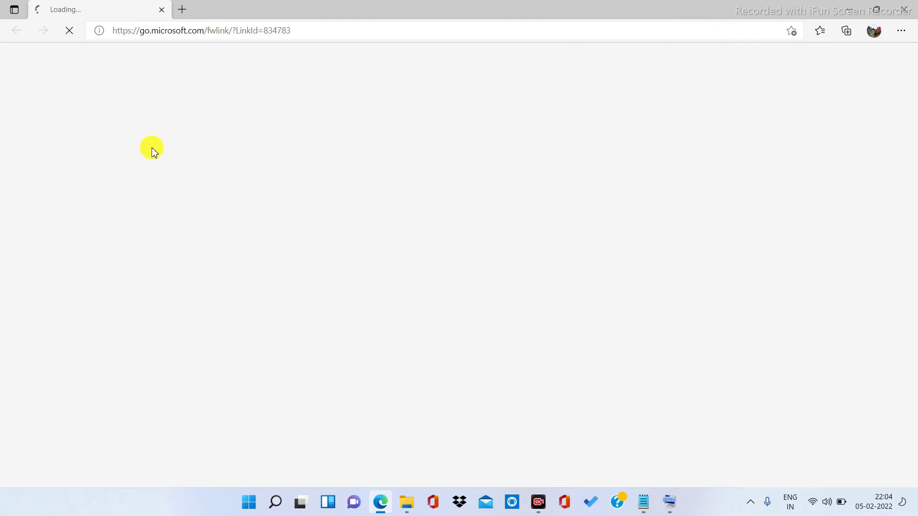
left_click(900, 10)
Step: View the About Notepad version and licence information and close it
left_click(105, 20)
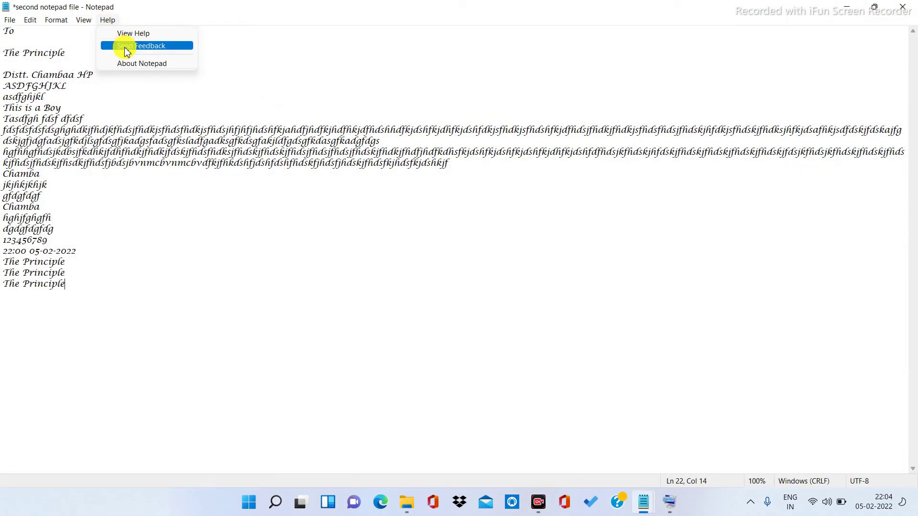
left_click(145, 62)
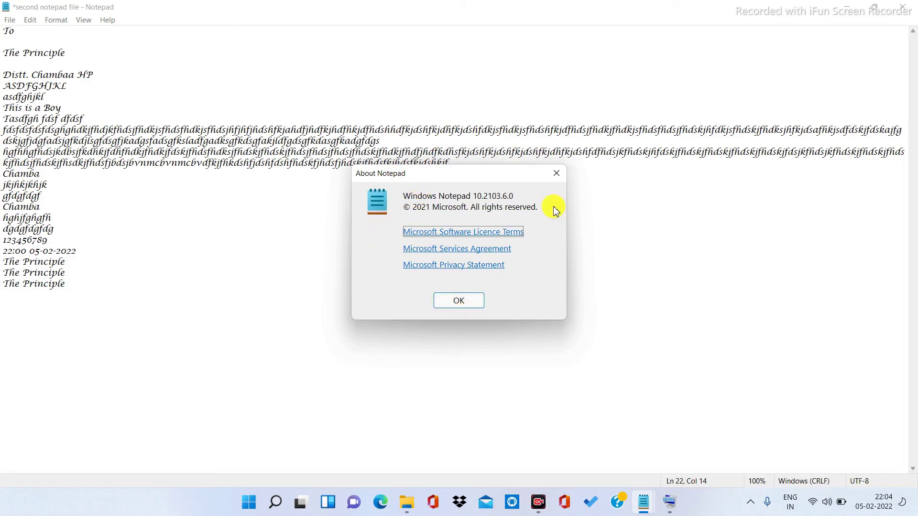
left_click(555, 173)
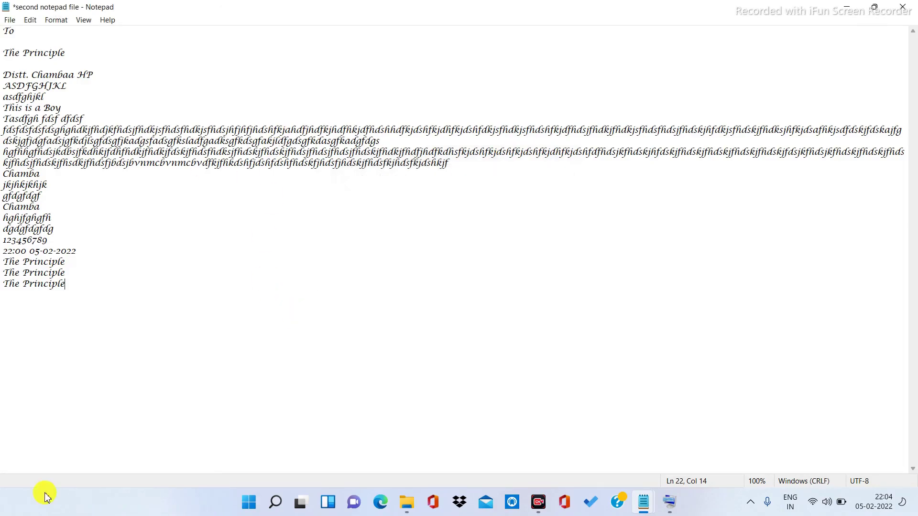
left_click(11, 21)
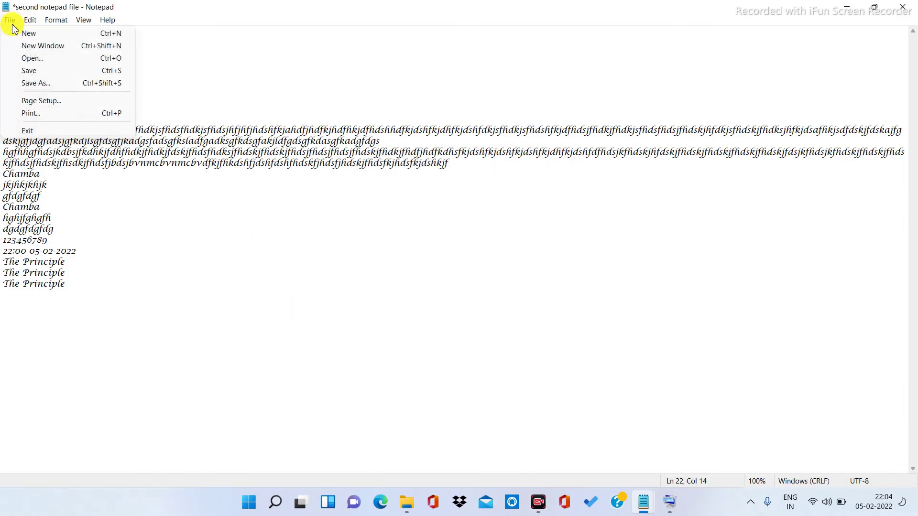
left_click(30, 19)
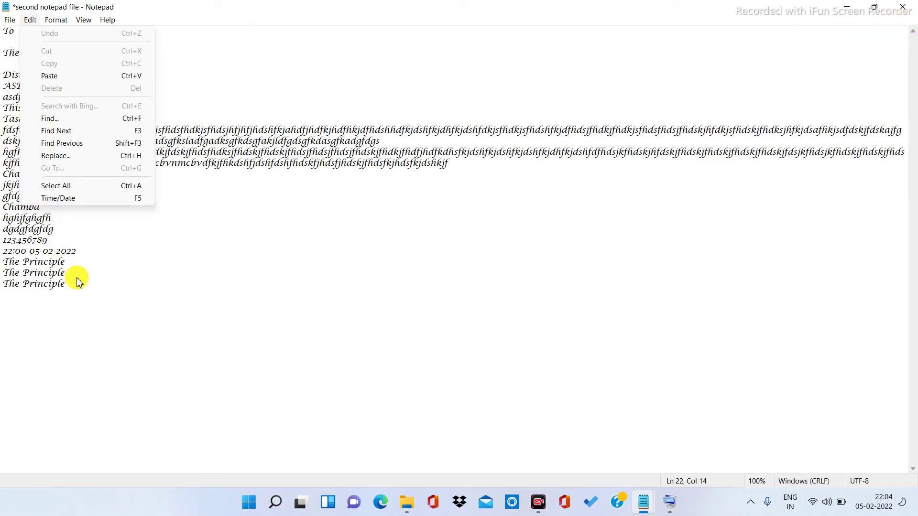
left_click(334, 276)
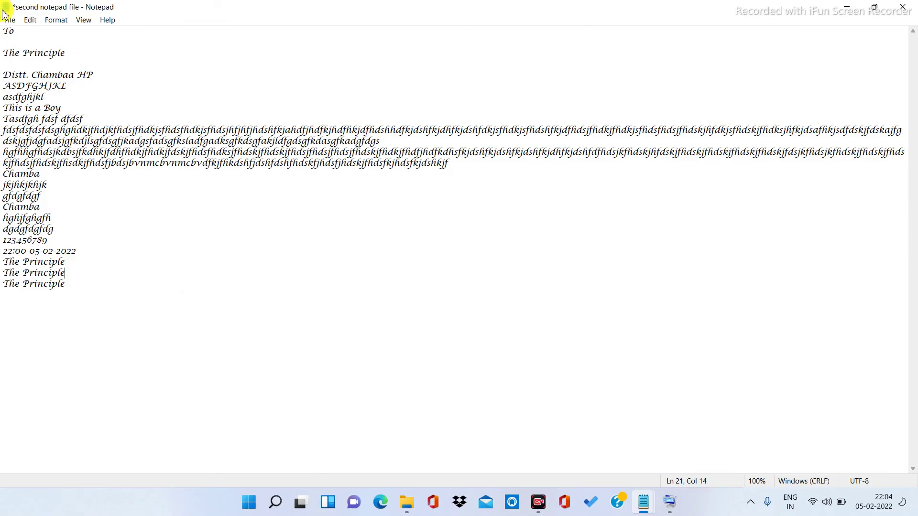